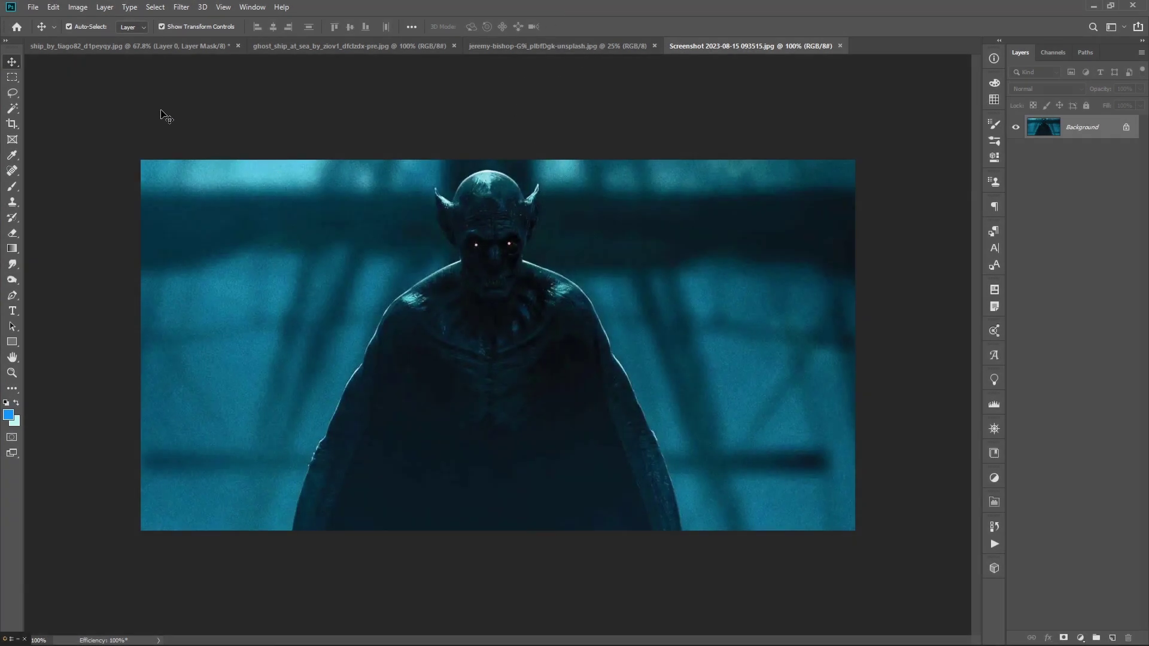
Create a new 1920×1080 document with a white background
click(33, 7)
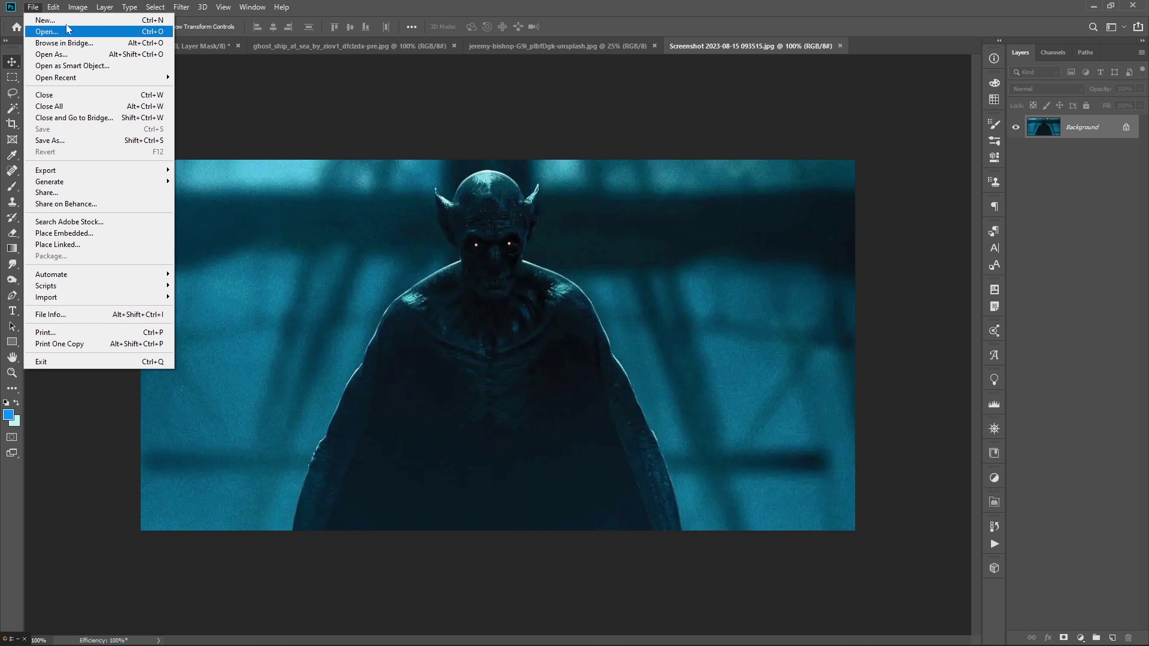
click(66, 20)
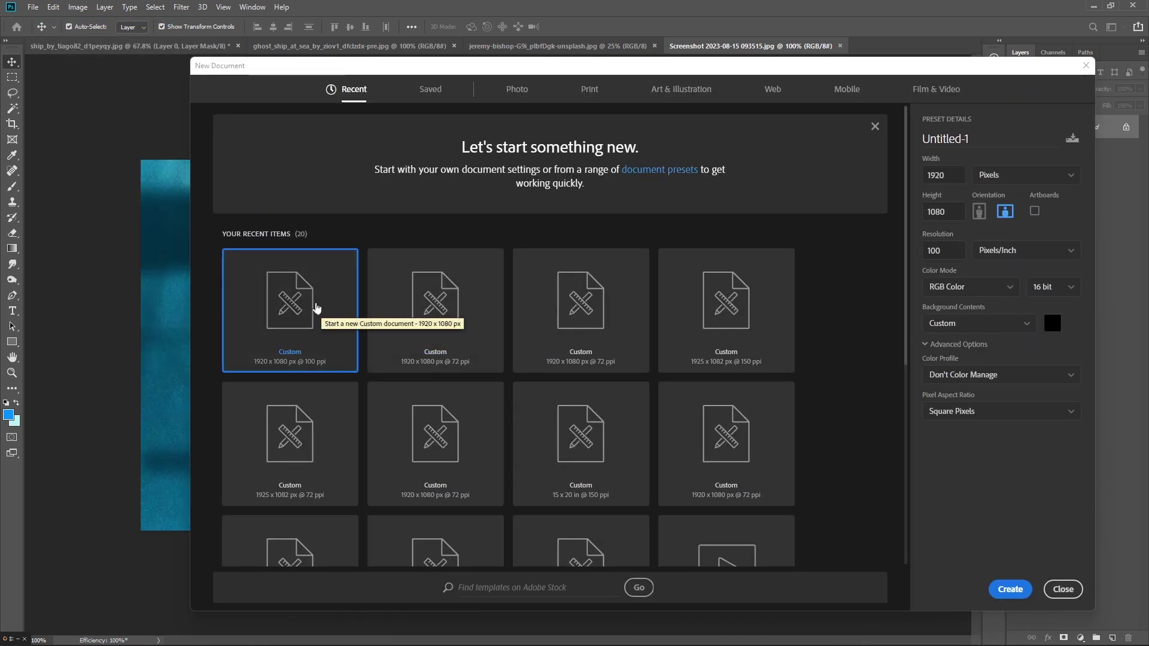
click(1052, 324)
click(1004, 597)
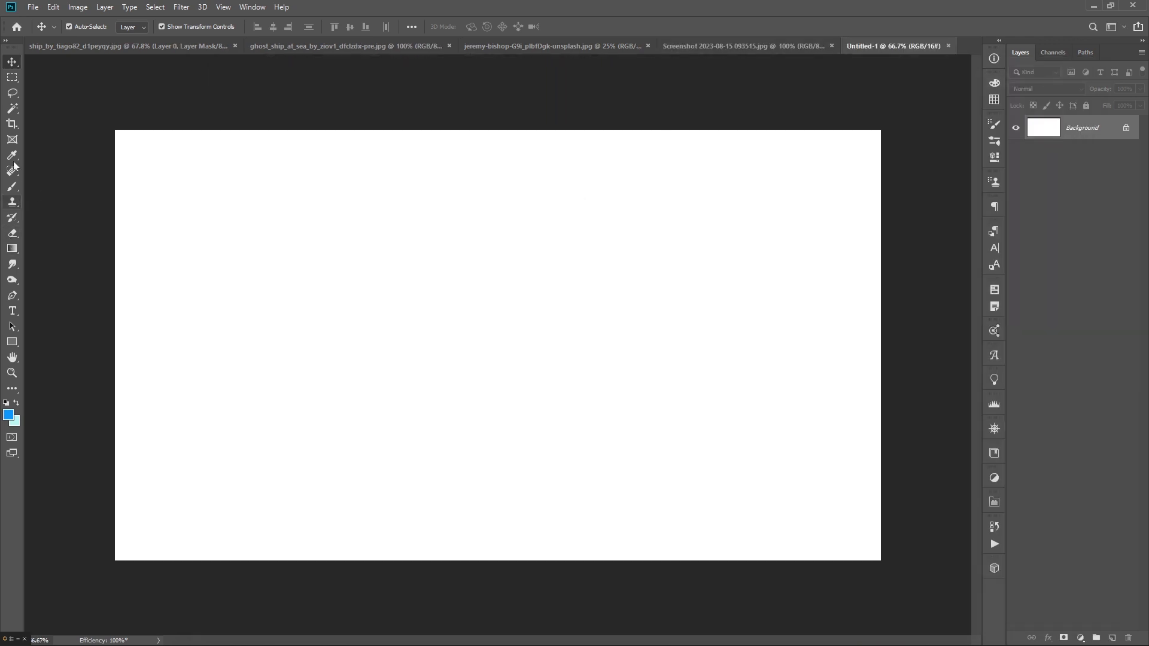
Crop the new canvas narrower into a near-square poster shape and return to the creature screenshot
click(12, 123)
drag(116, 345, 264, 346)
key(Return)
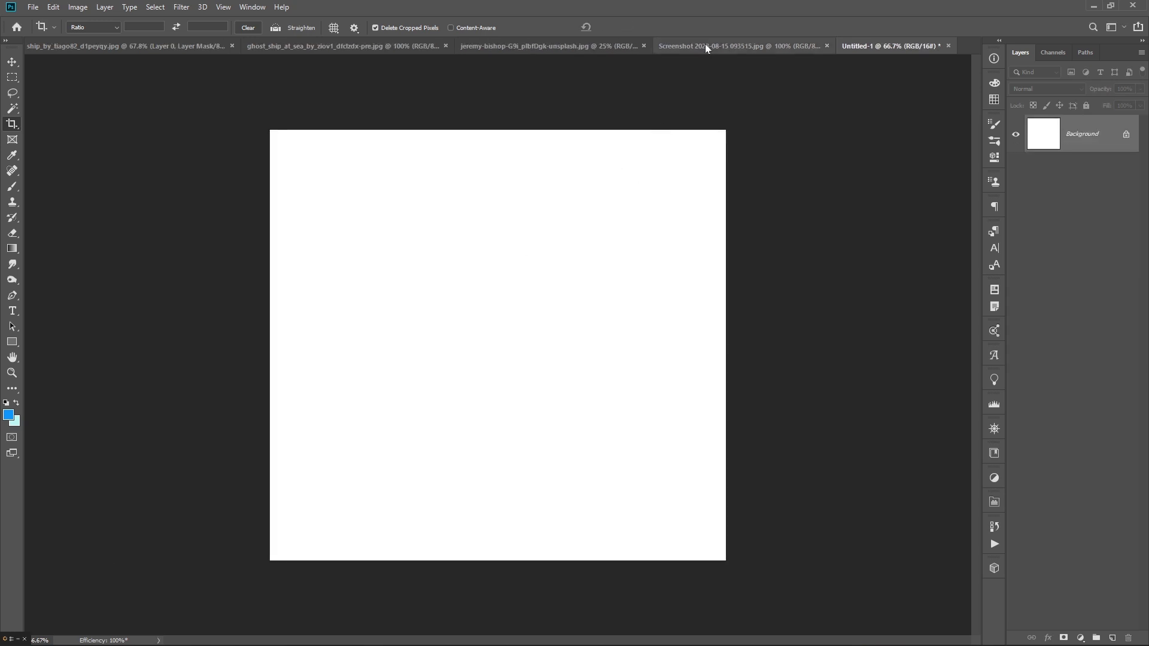
key(v)
click(706, 46)
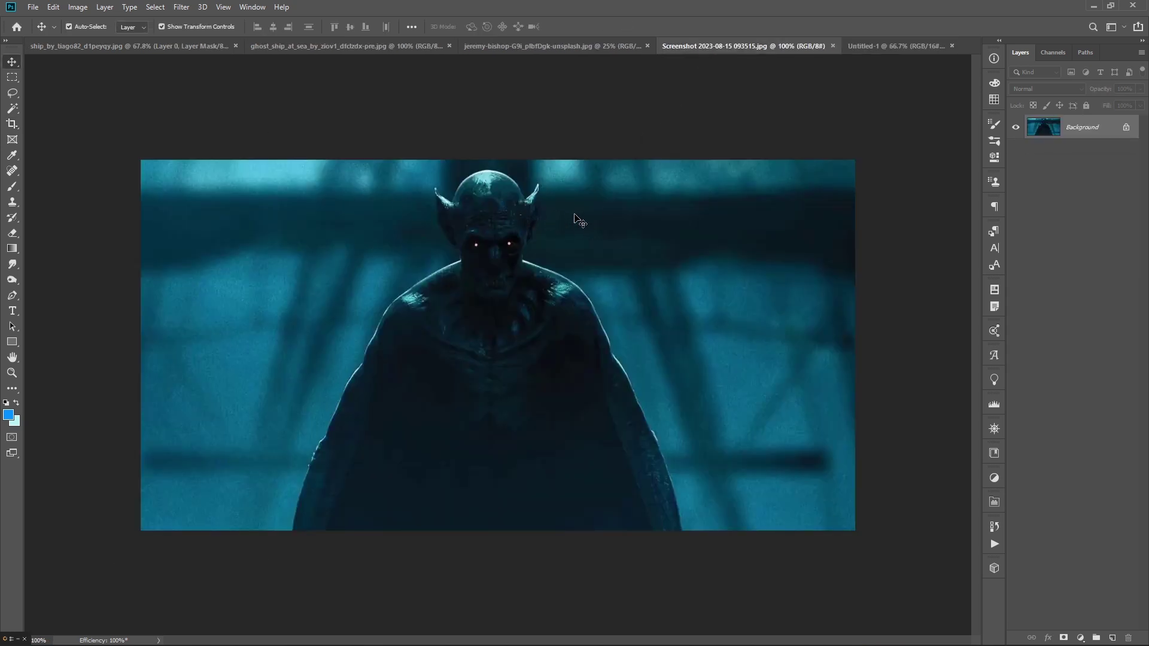
Run the creature screenshot through Camera Raw with Color Noise Reduction raised to 47
click(189, 10)
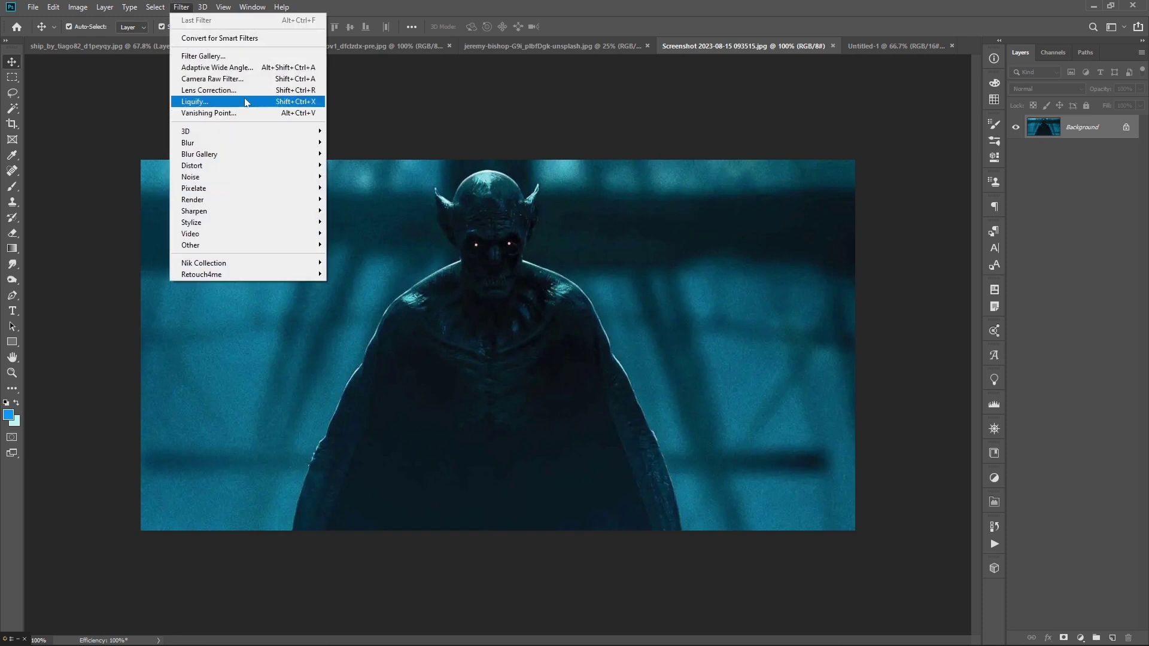
click(222, 88)
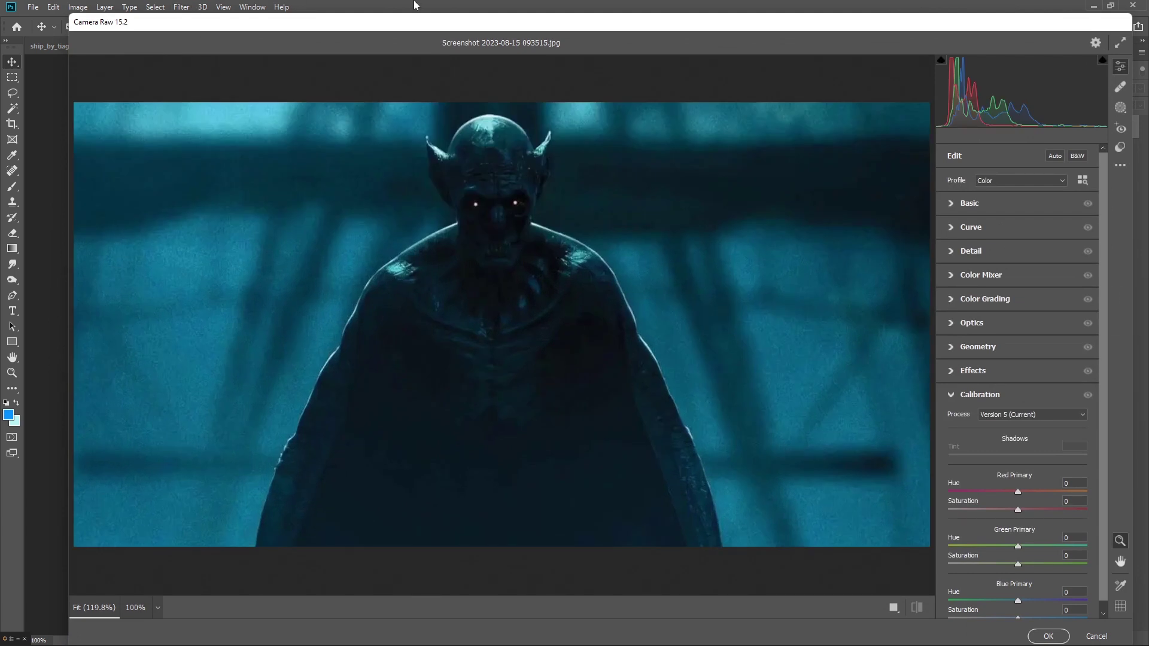
click(961, 257)
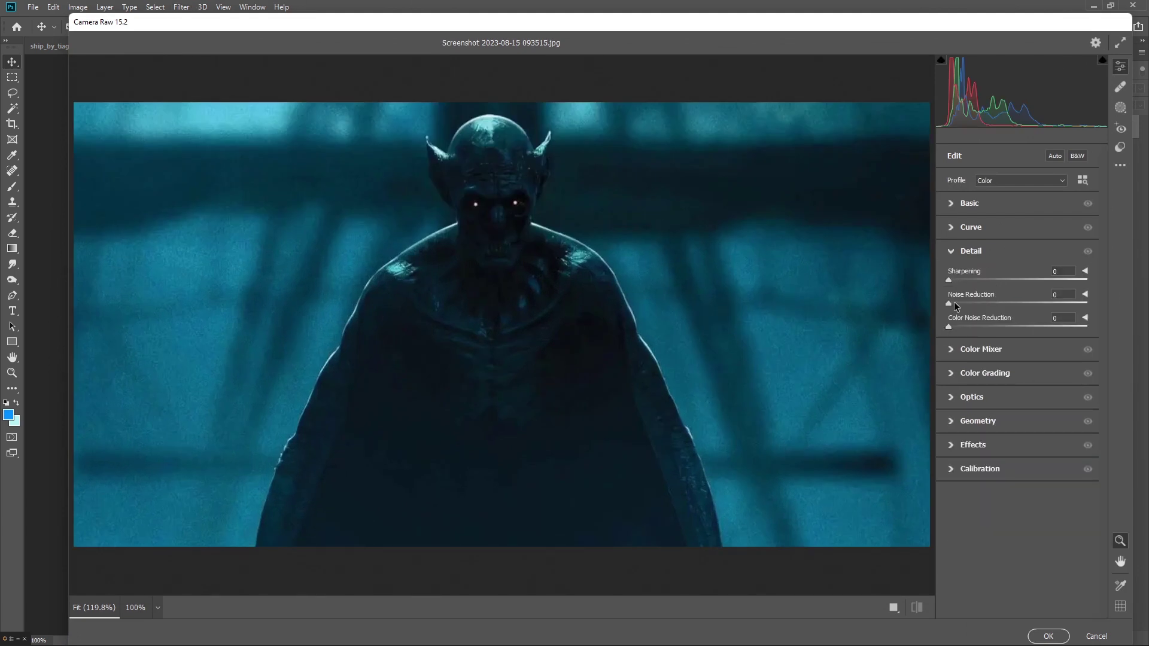
drag(1002, 326, 1014, 326)
click(1048, 636)
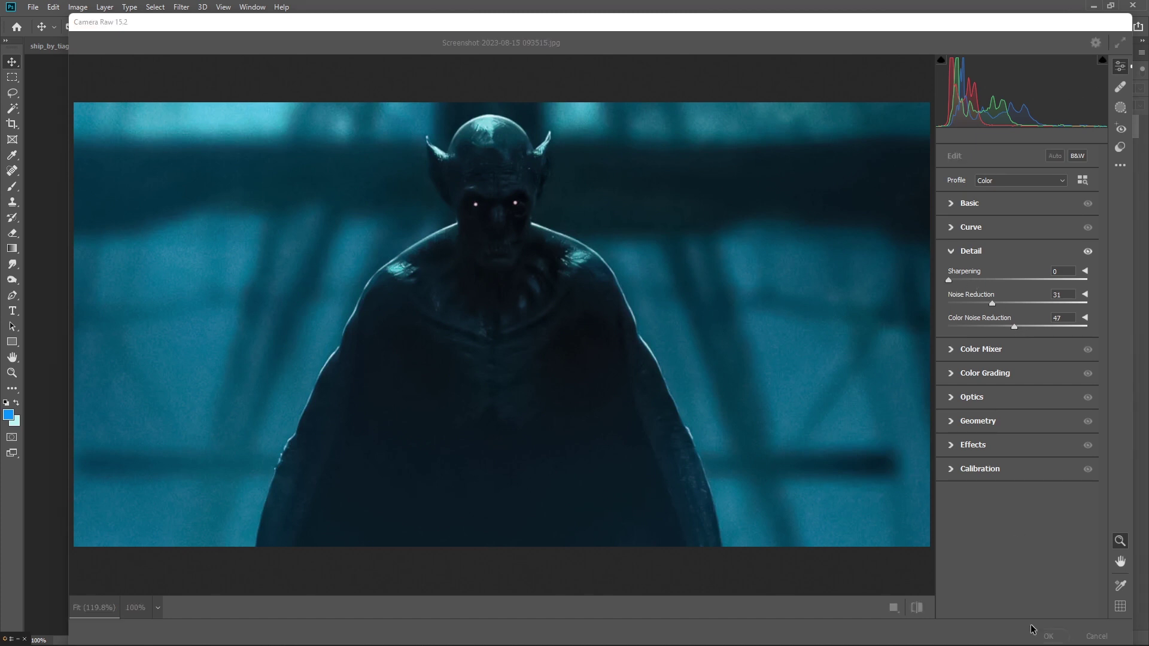
click(182, 7)
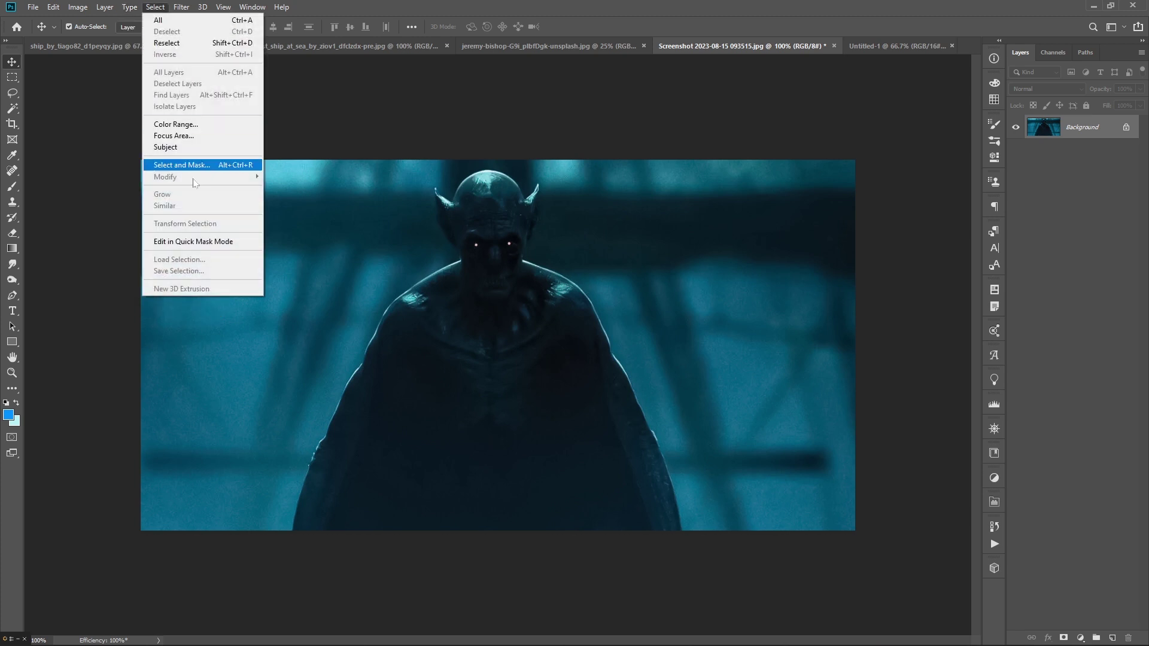
Select the creature with Select Subject and zoom in on it
click(158, 147)
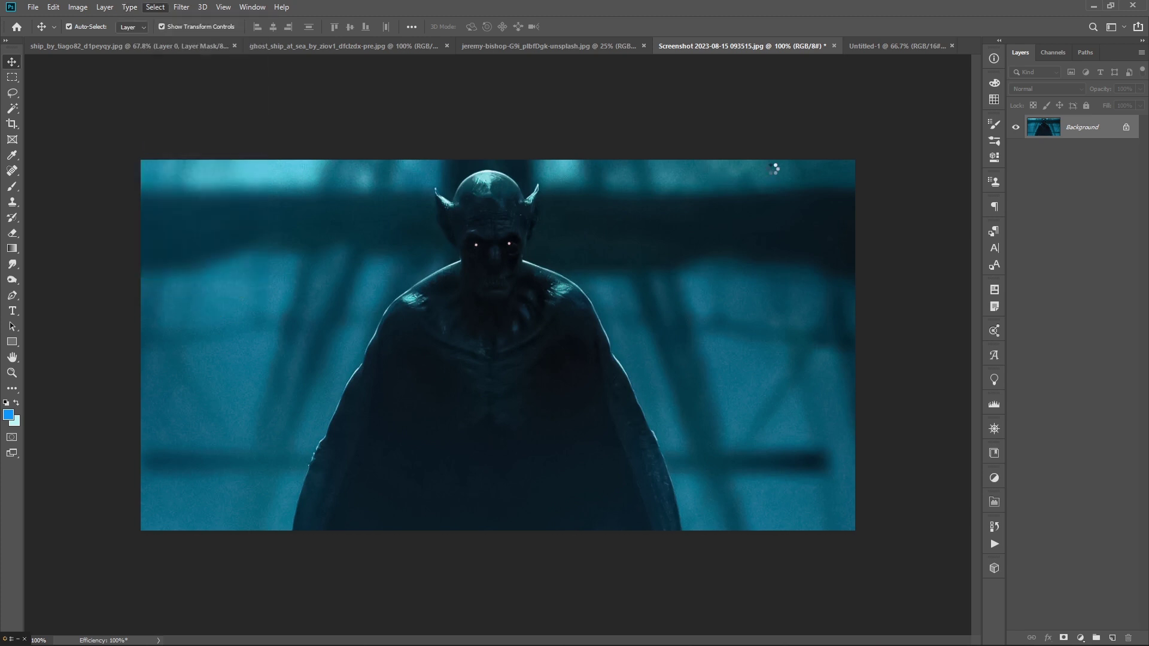
scroll(605, 213, up, 1)
scroll(538, 269, up, 2)
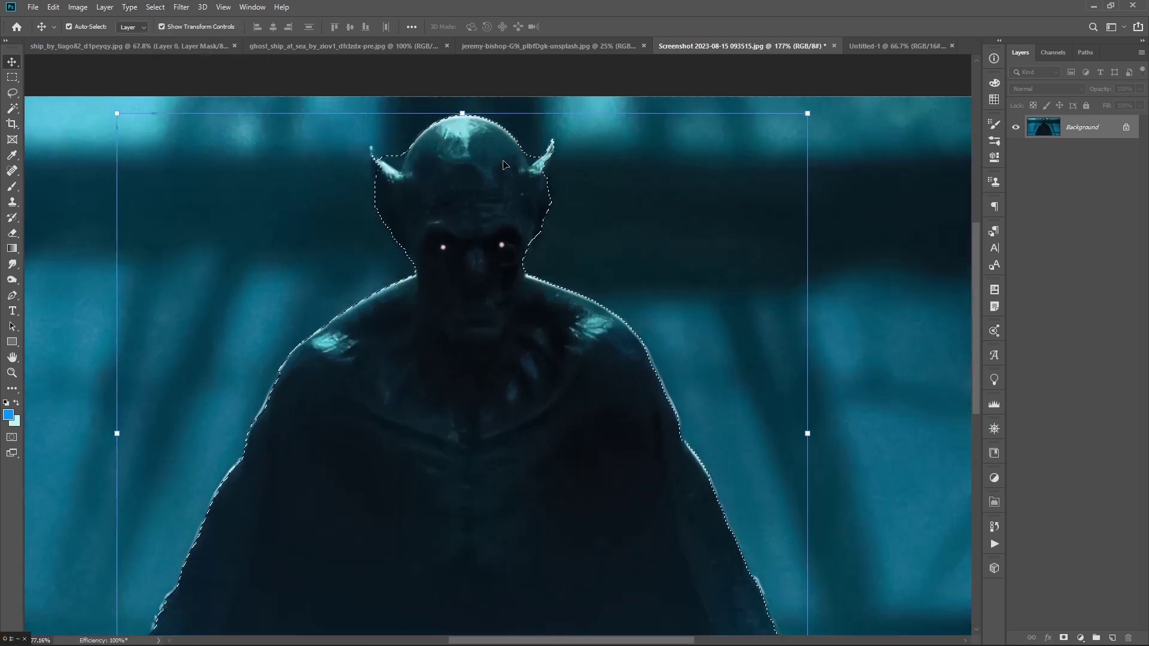
scroll(449, 312, up, 2)
scroll(406, 341, up, 1)
scroll(406, 341, up, 2)
scroll(359, 243, up, 1)
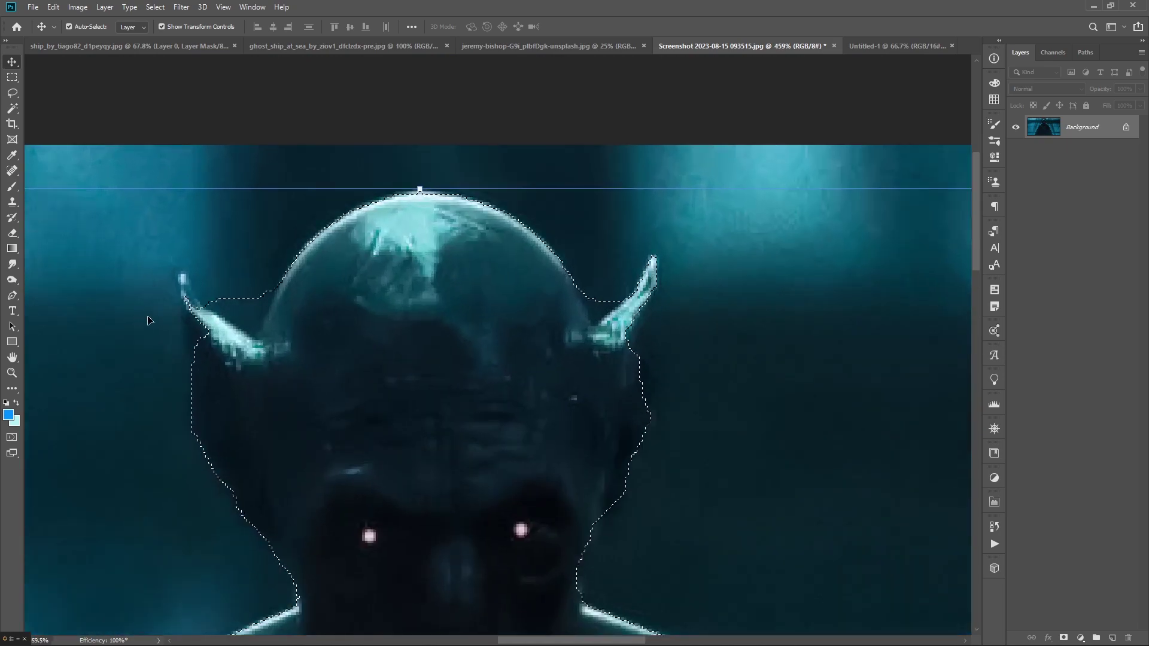
scroll(243, 231, down, 2)
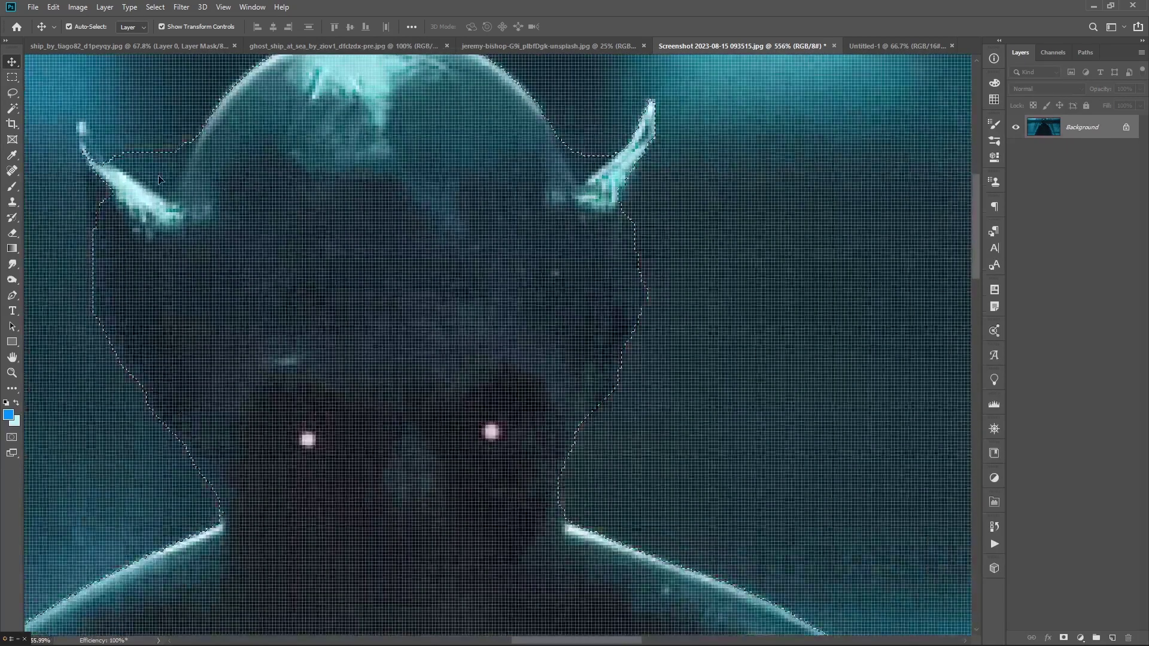
Enter Quick Mask and set up a small Hard Round brush at 100% flow
key(q)
key(b)
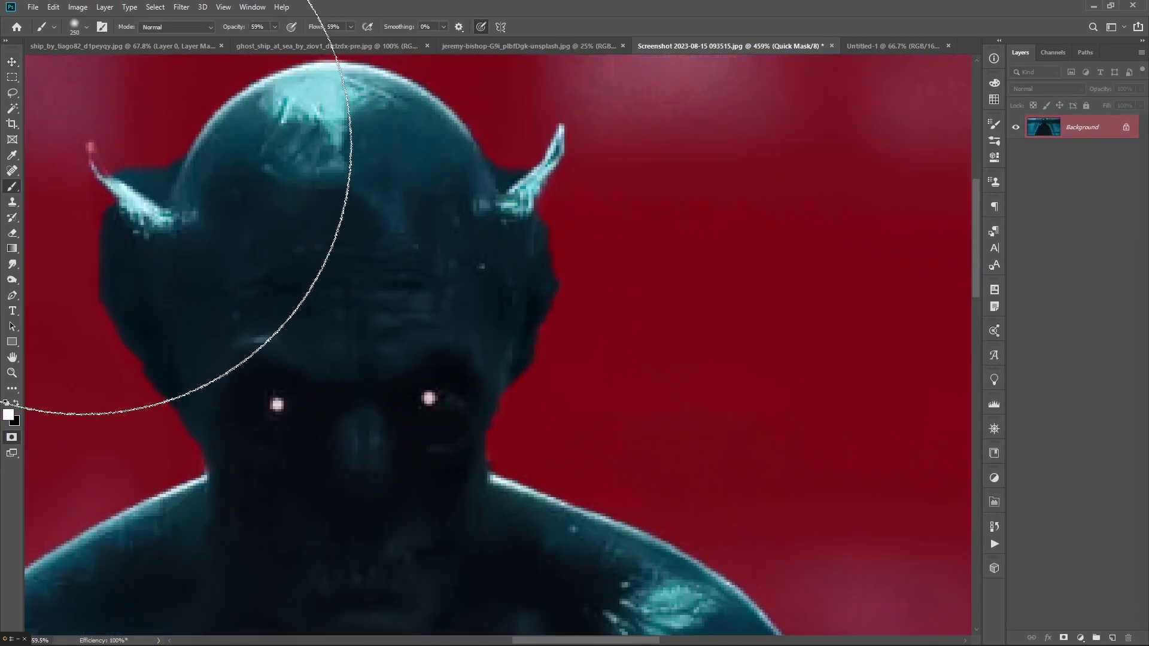
key(bracketleft)
key(bracketleft)
key(bracketleft)
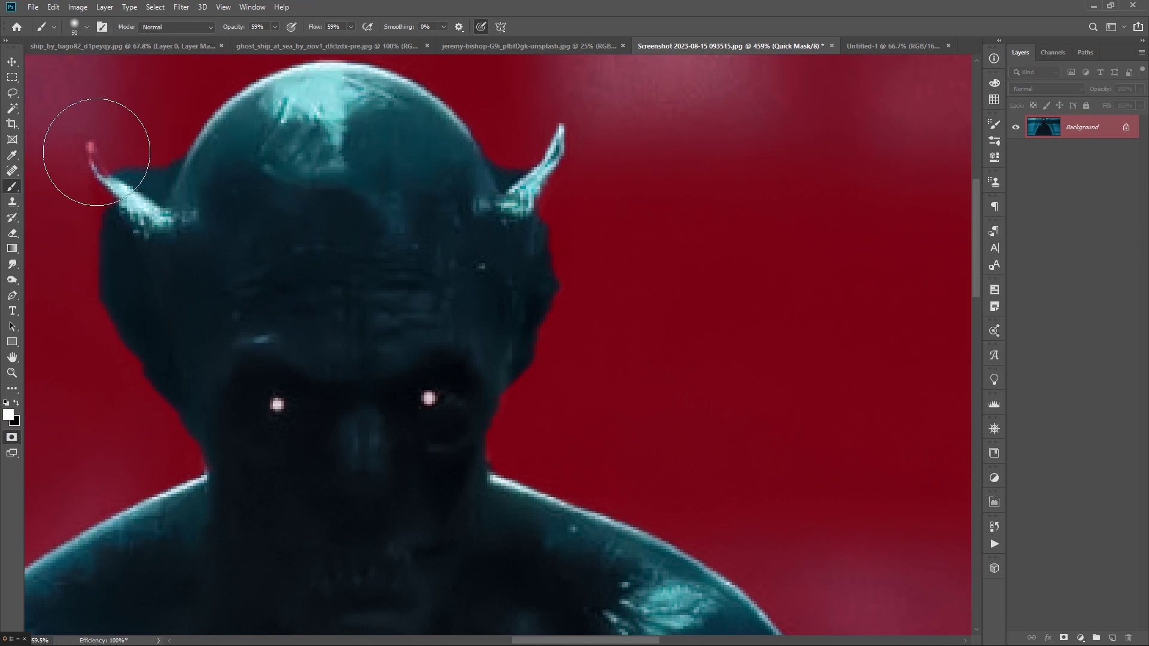
key(bracketleft)
key(bracketleft)
key(bracketleft)
drag(313, 28, 358, 27)
right_click(370, 169)
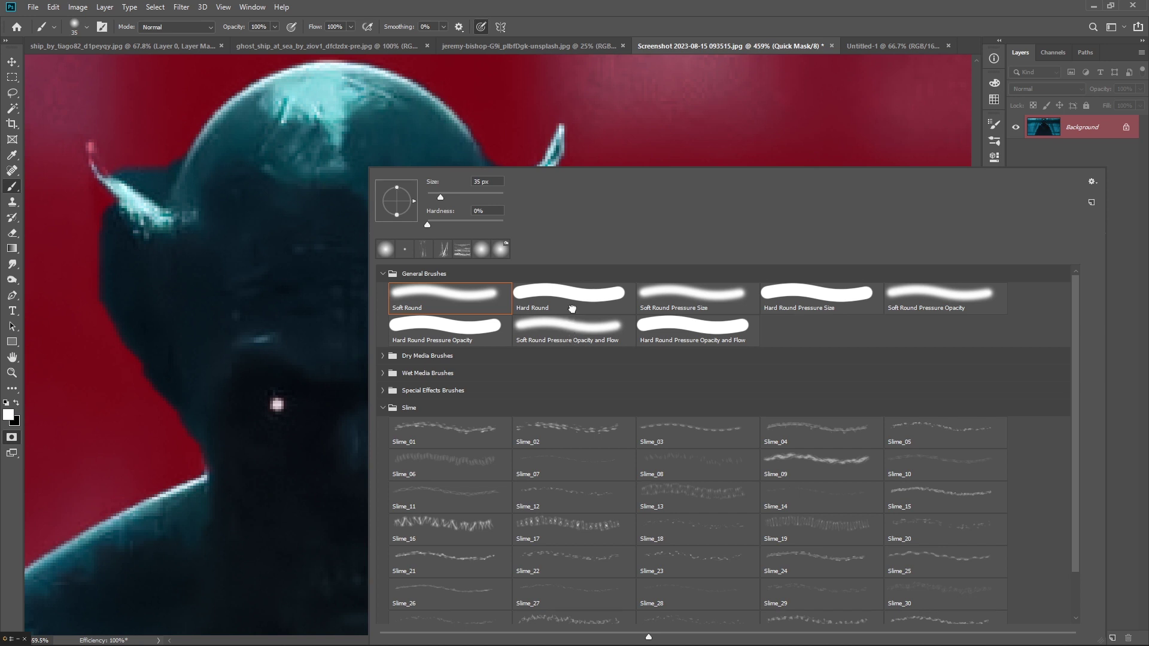
click(572, 329)
click(574, 289)
key(Return)
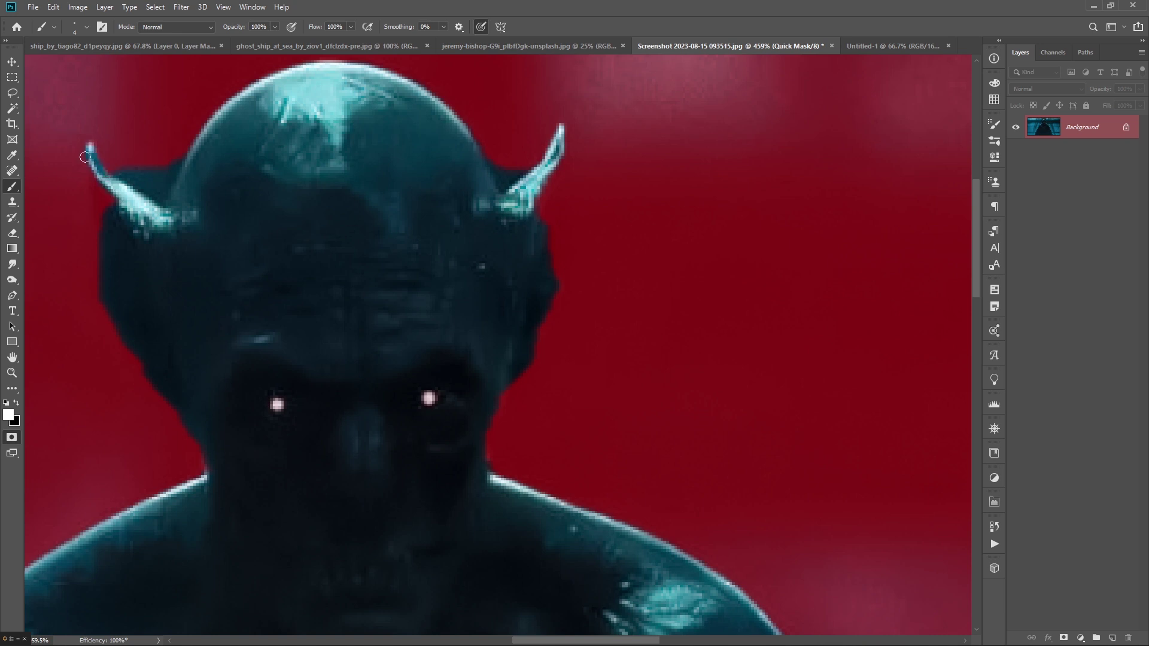
Swap to black and inspect the mask, briefly toggling Quick Mask to preview the selection
key(x)
scroll(135, 249, down, 2)
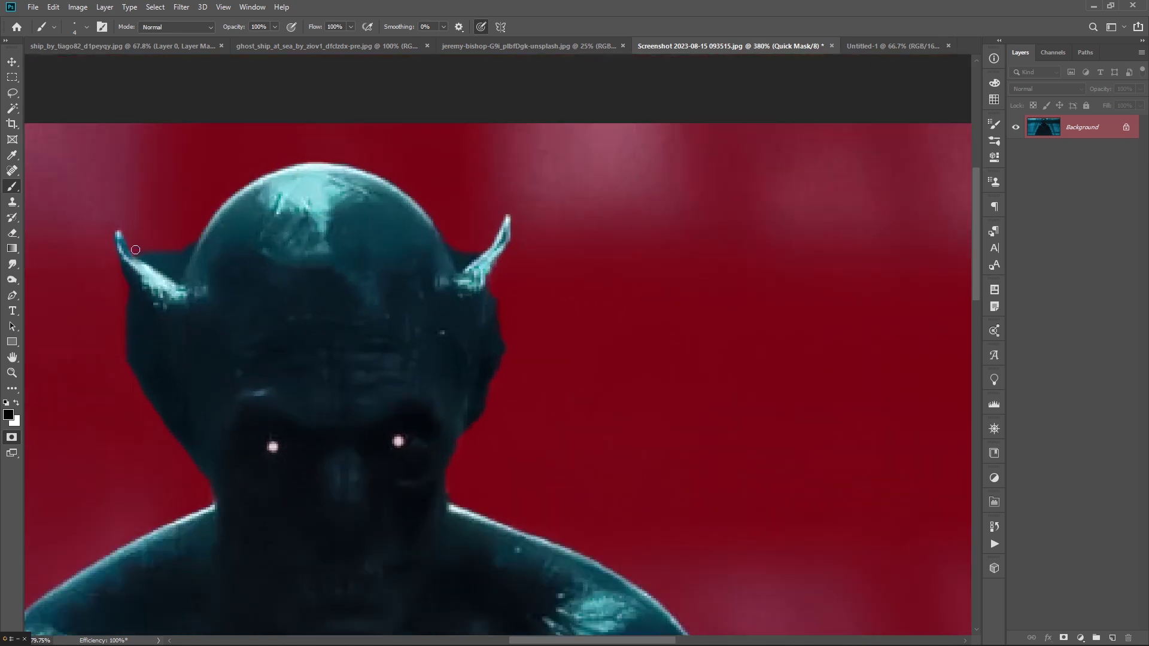
scroll(180, 247, down, 1)
scroll(204, 241, right, 5)
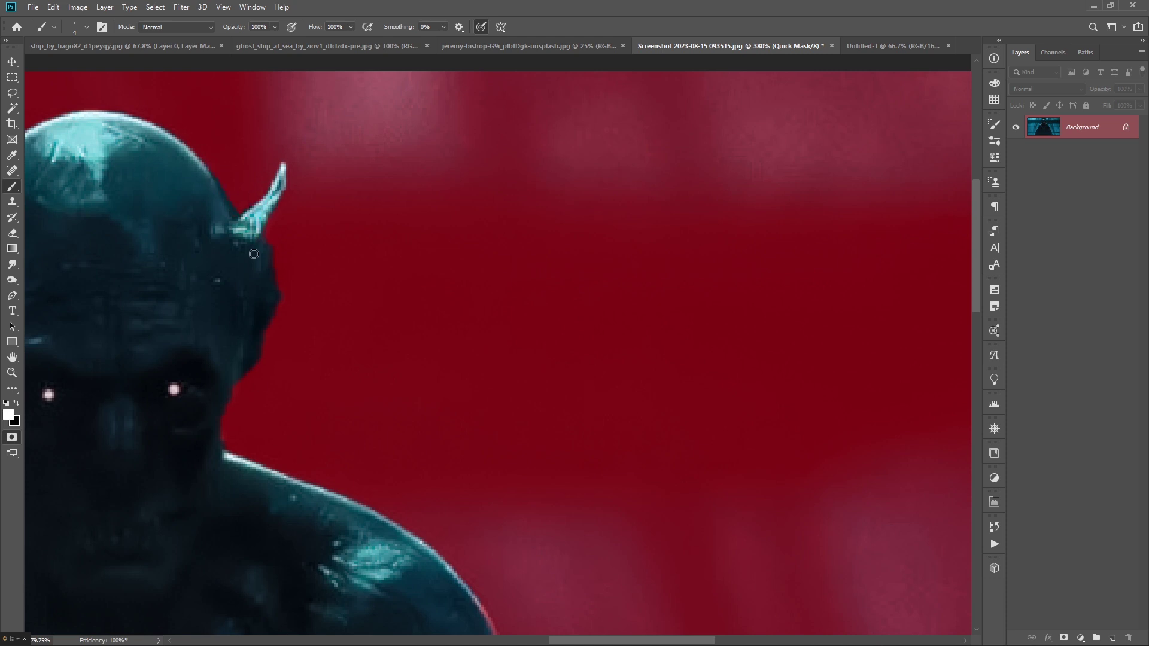
key(q)
key(q)
scroll(234, 379, down, 2)
scroll(372, 374, down, 1)
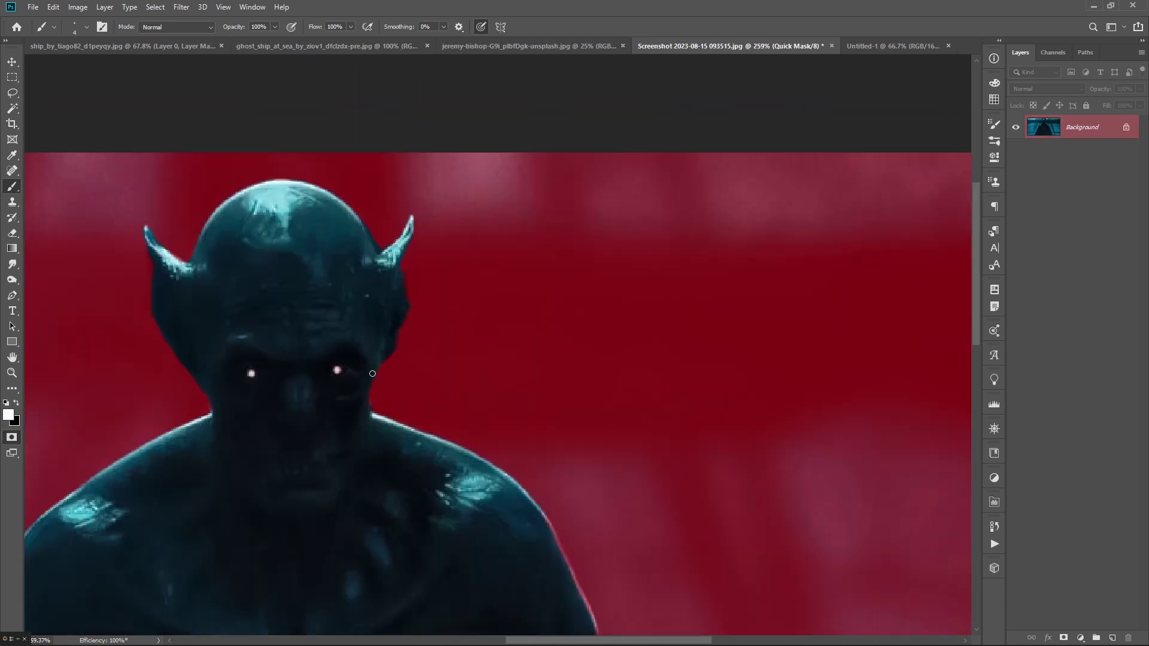
key(q)
key(q)
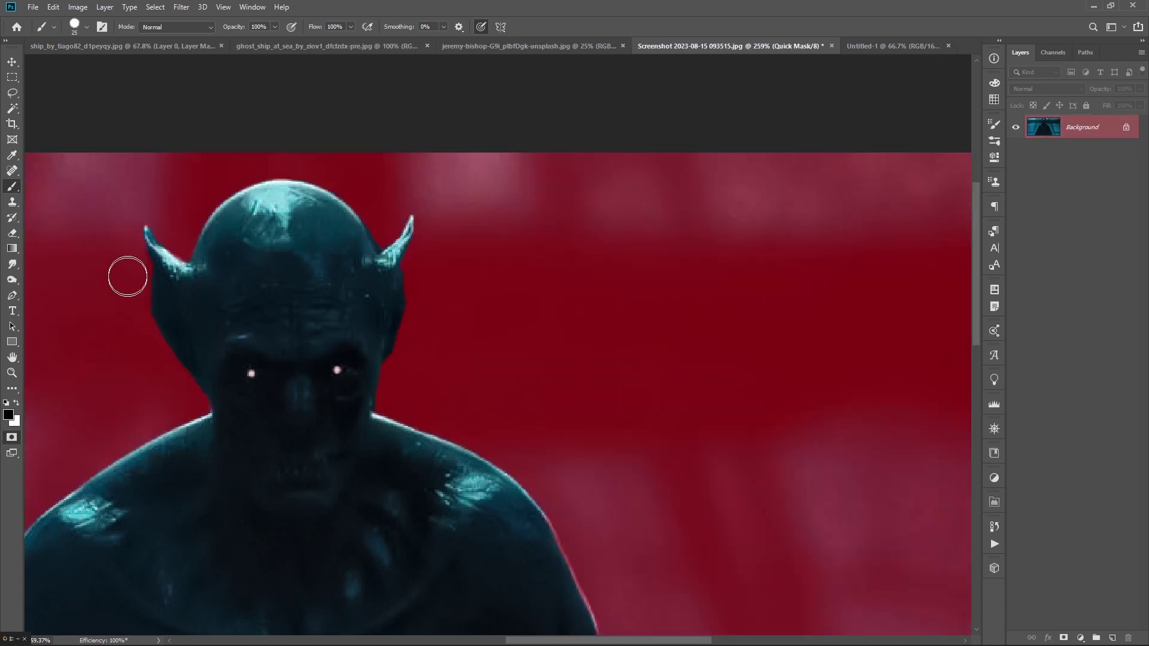
scroll(364, 239, down, 1)
scroll(367, 166, up, 2)
Paint the mask along the lower-left cape, right shoulder and right cape edges
key(x)
key(bracketleft)
key(bracketleft)
key(bracketleft)
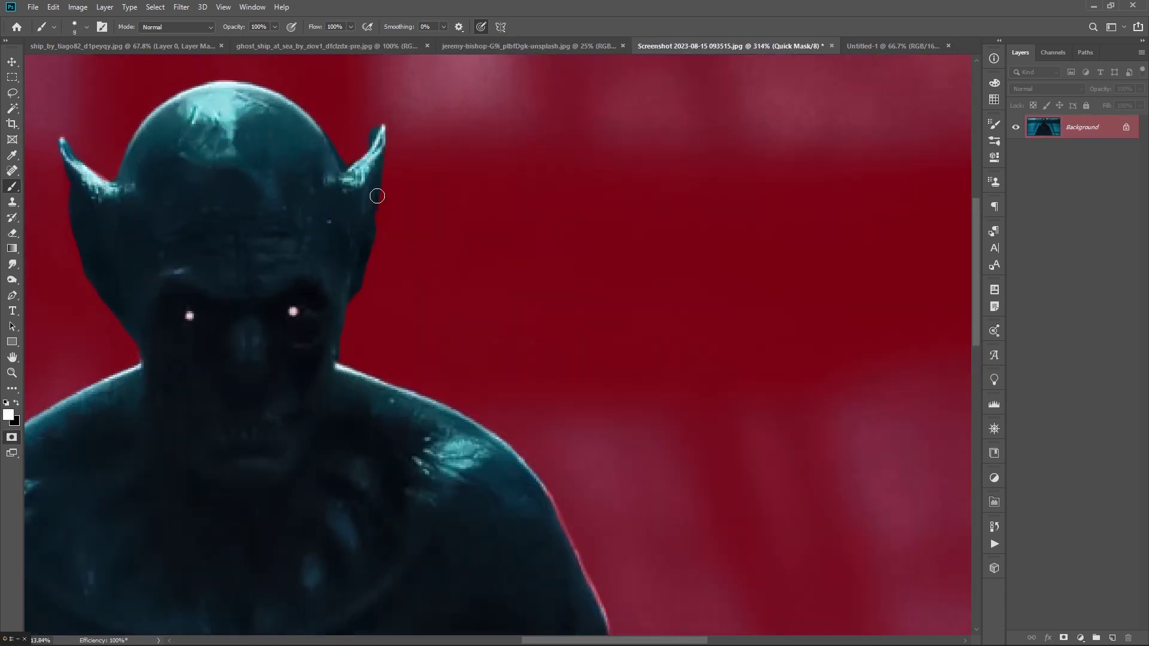
drag(377, 196, 239, 468)
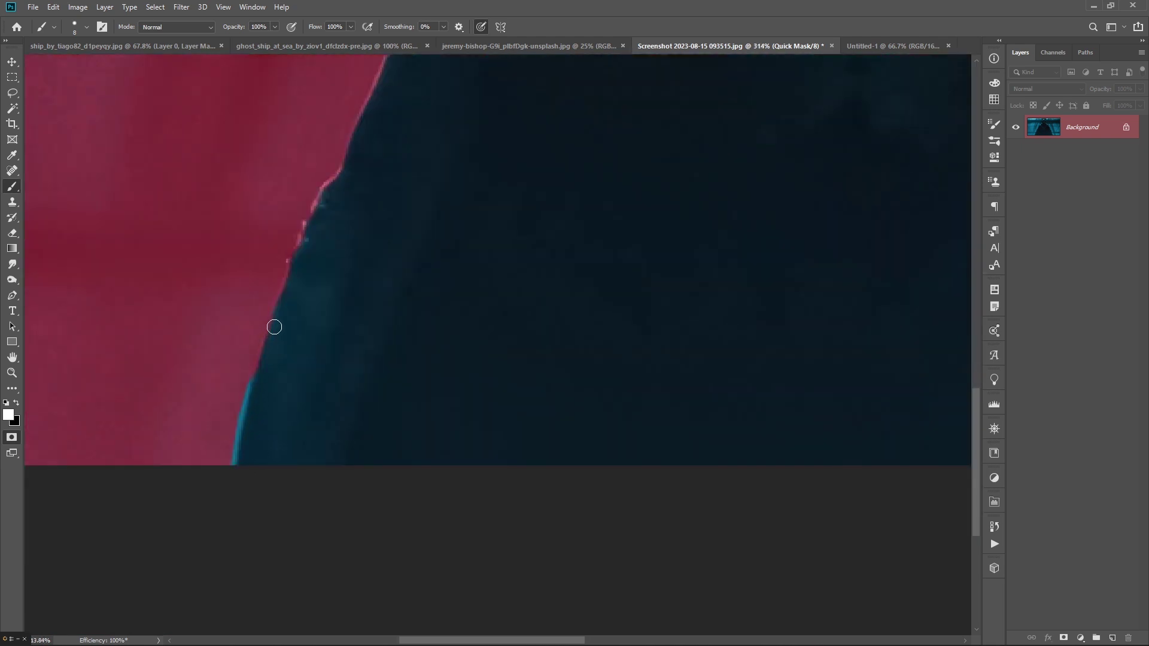
drag(343, 167, 274, 291)
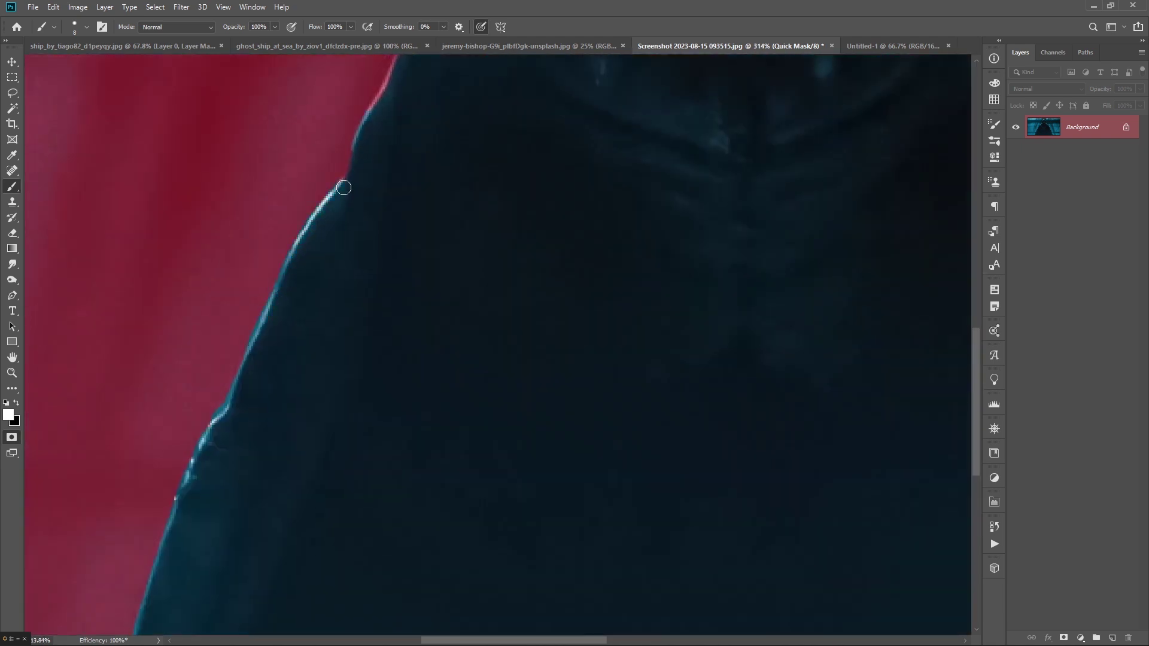
drag(344, 187, 410, 223)
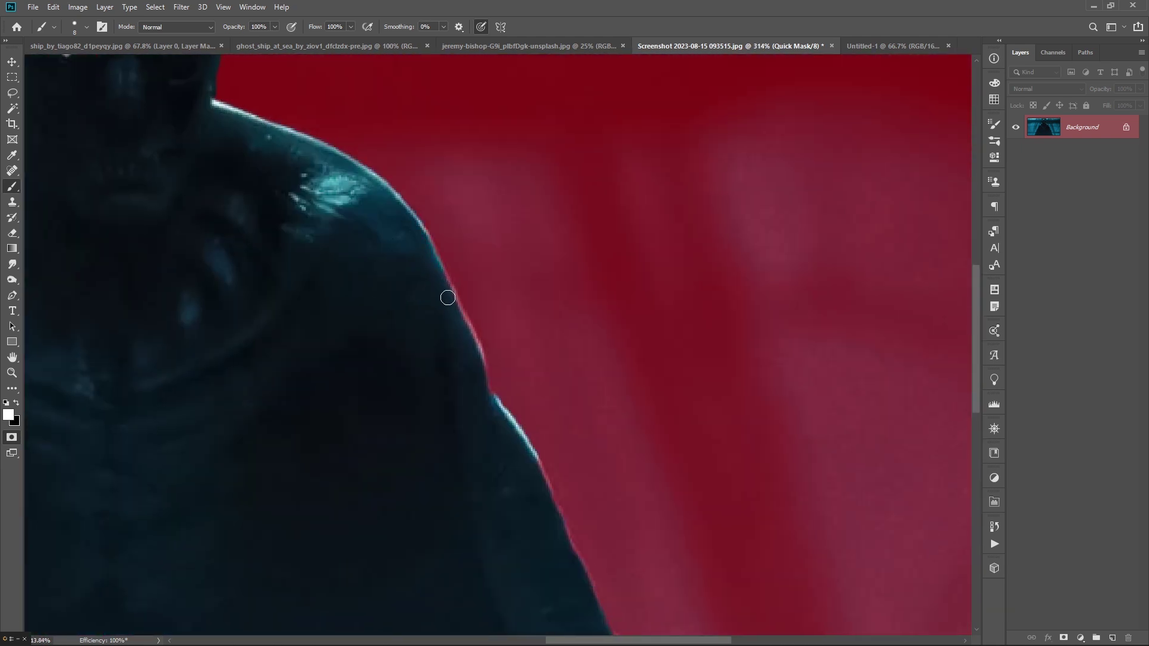
mouse_move(507, 431)
mouse_down()
mouse_move(413, 403)
mouse_move(413, 483)
mouse_move(367, 487)
mouse_move(319, 431)
mouse_up()
key(ctrl+0)
Mask out the creature's background and drag the masked creature into the Untitled-1 canvas
key(q)
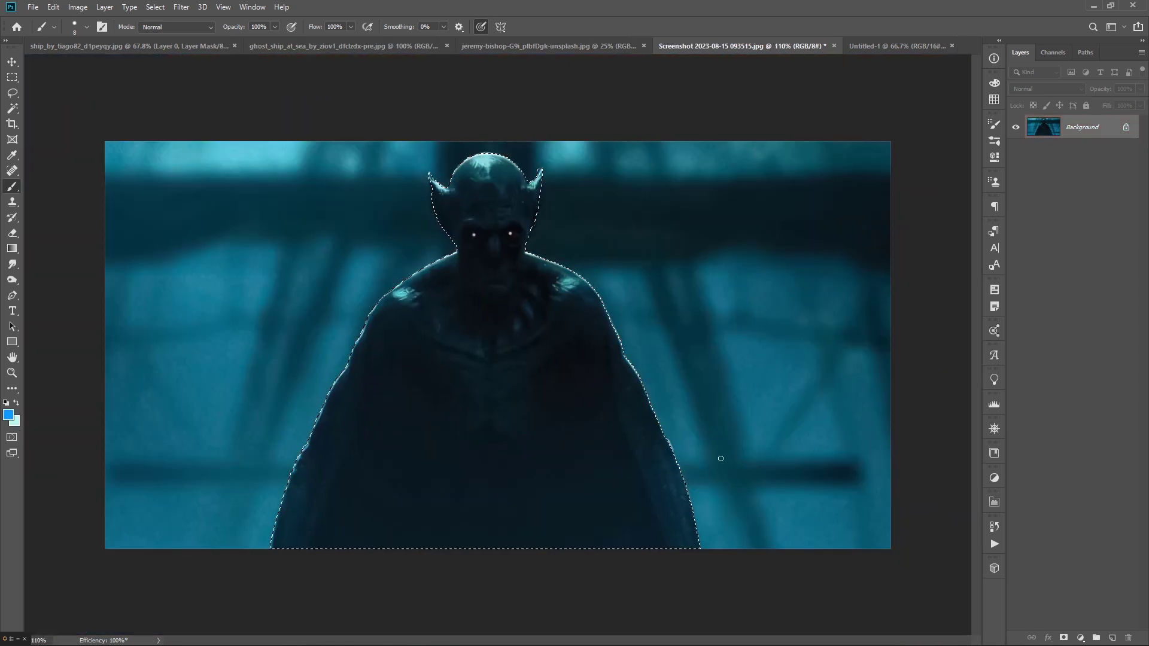
click(1063, 638)
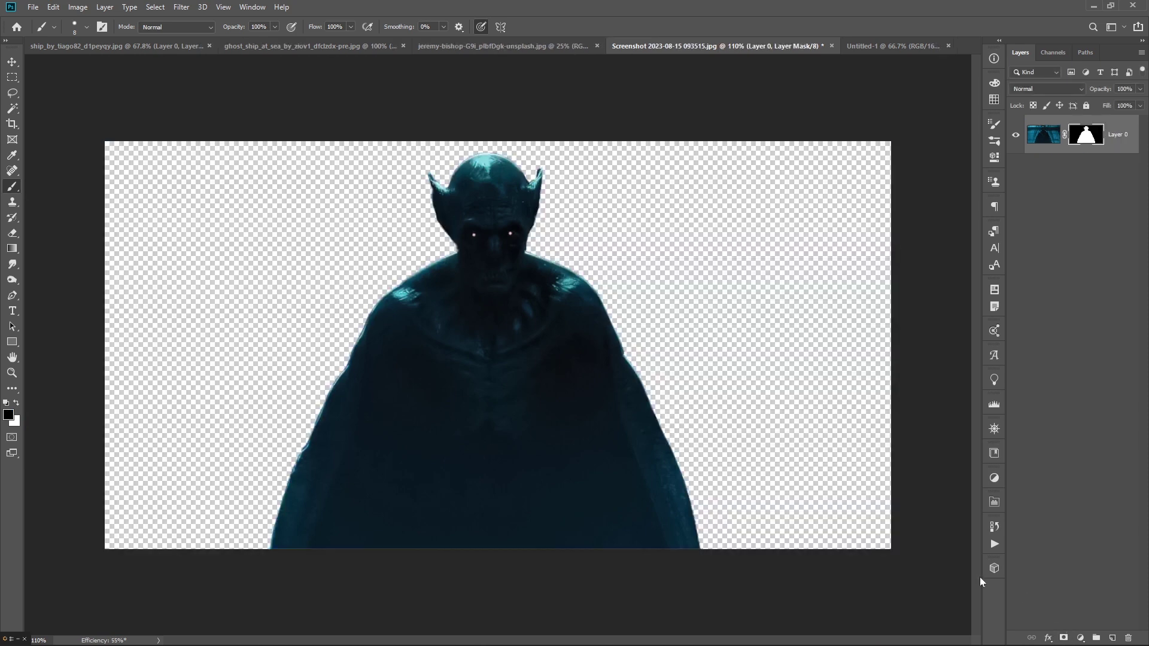
key(v)
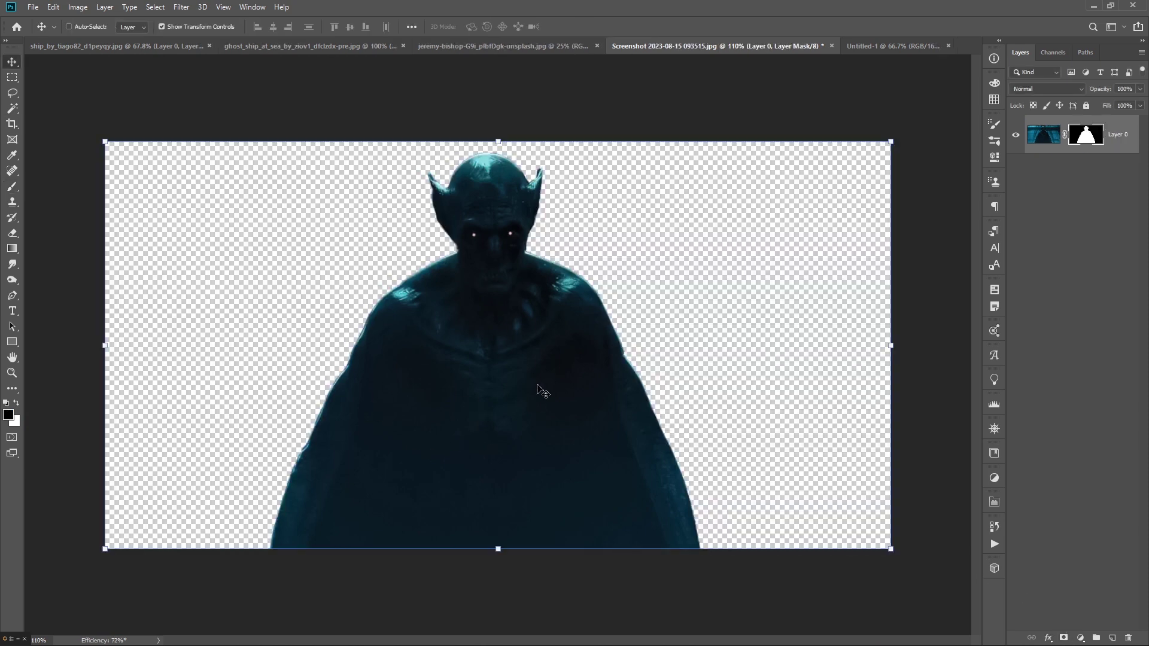
key(ctrl)
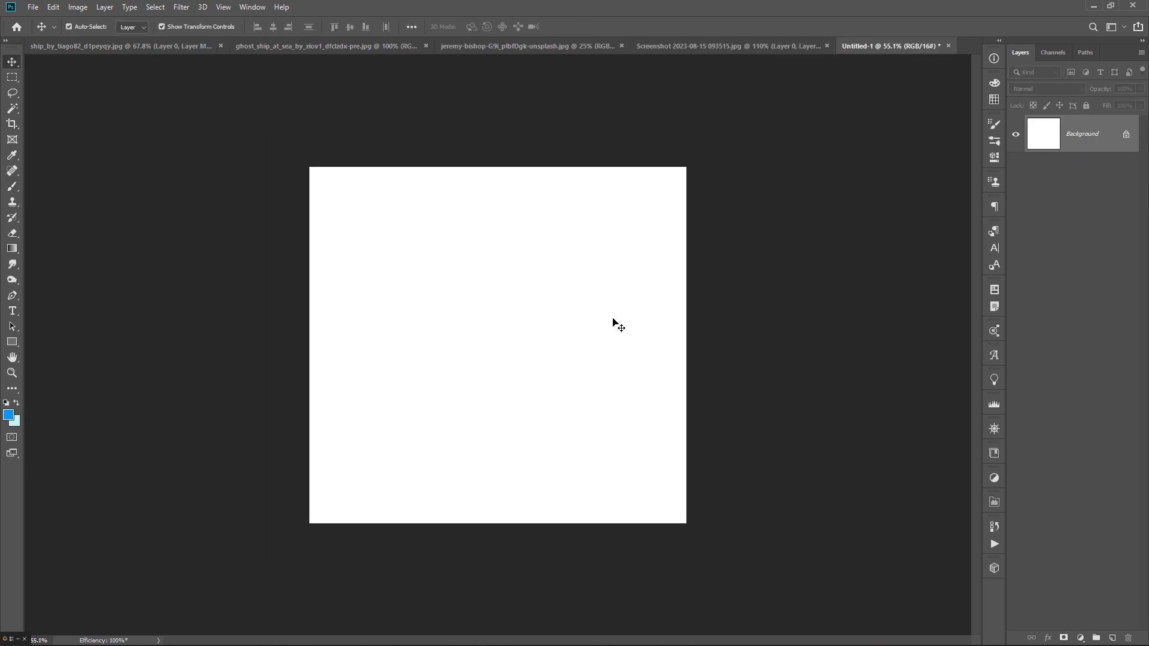
drag(885, 50, 497, 431)
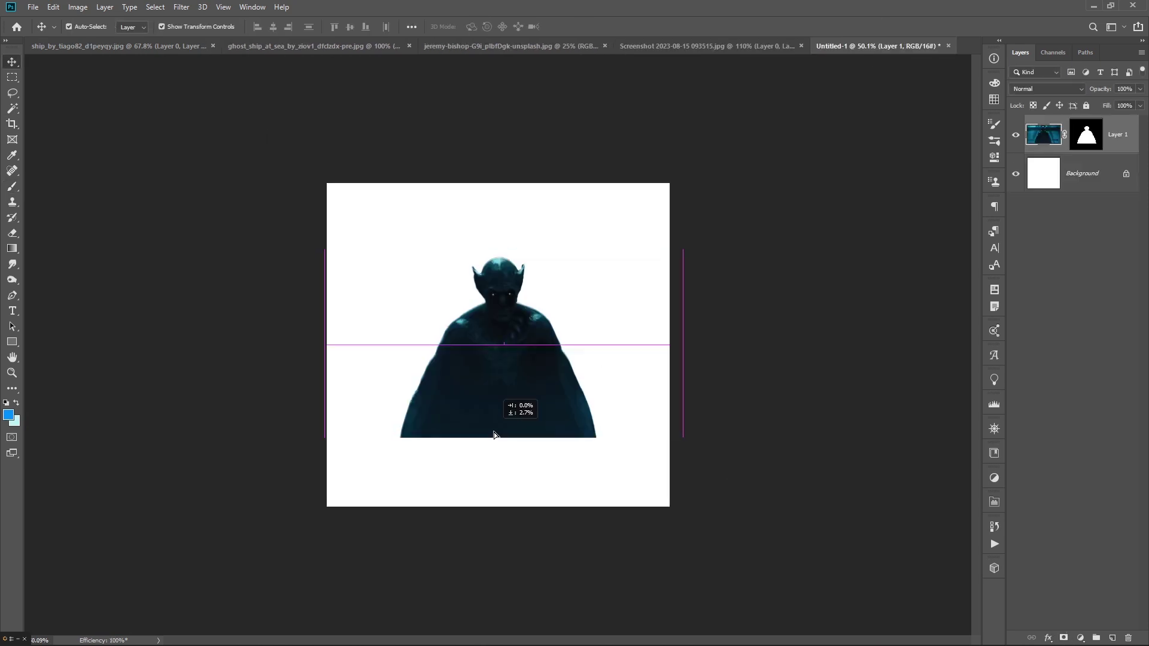
Enlarge the creature with Free Transform so it reaches the canvas bottom
key(ctrl+t)
drag(511, 318, 520, 318)
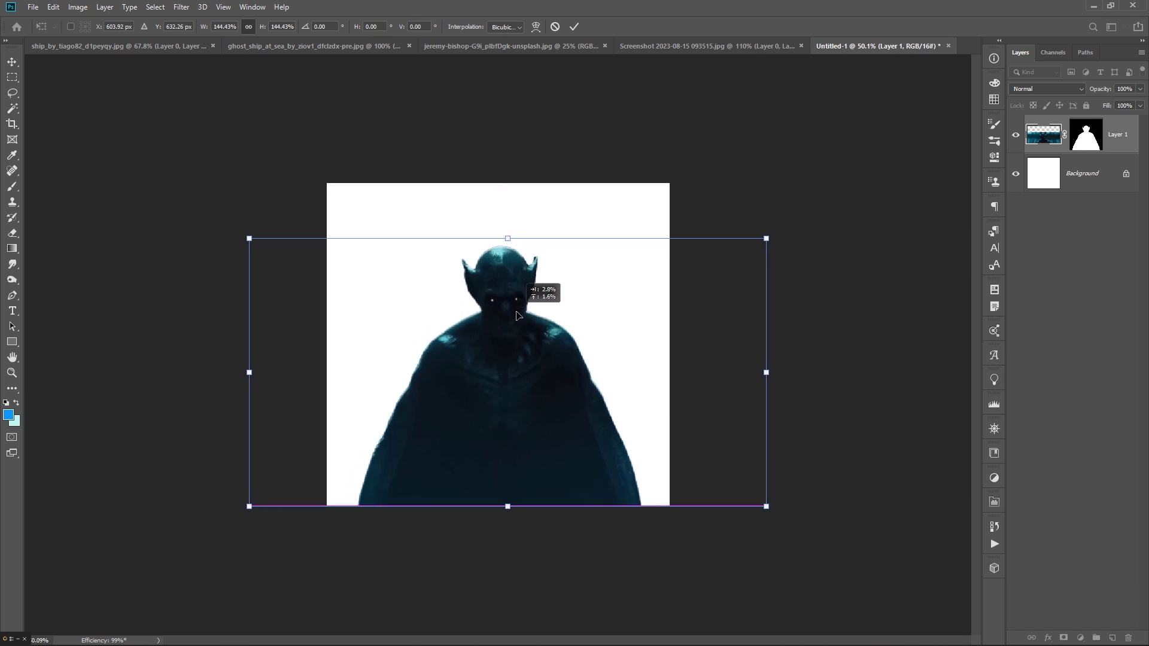
key(Return)
key(ctrl+plus)
Close the vampire screenshot document and bring up the ghost ship seascape
click(532, 47)
click(727, 46)
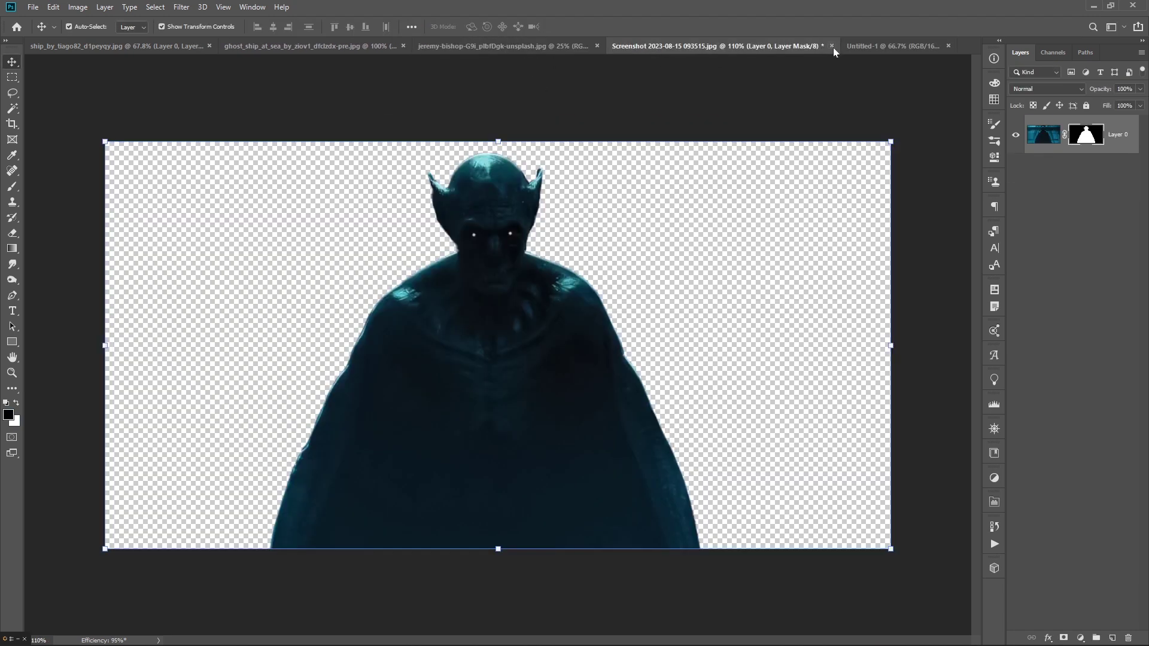
click(827, 46)
click(327, 46)
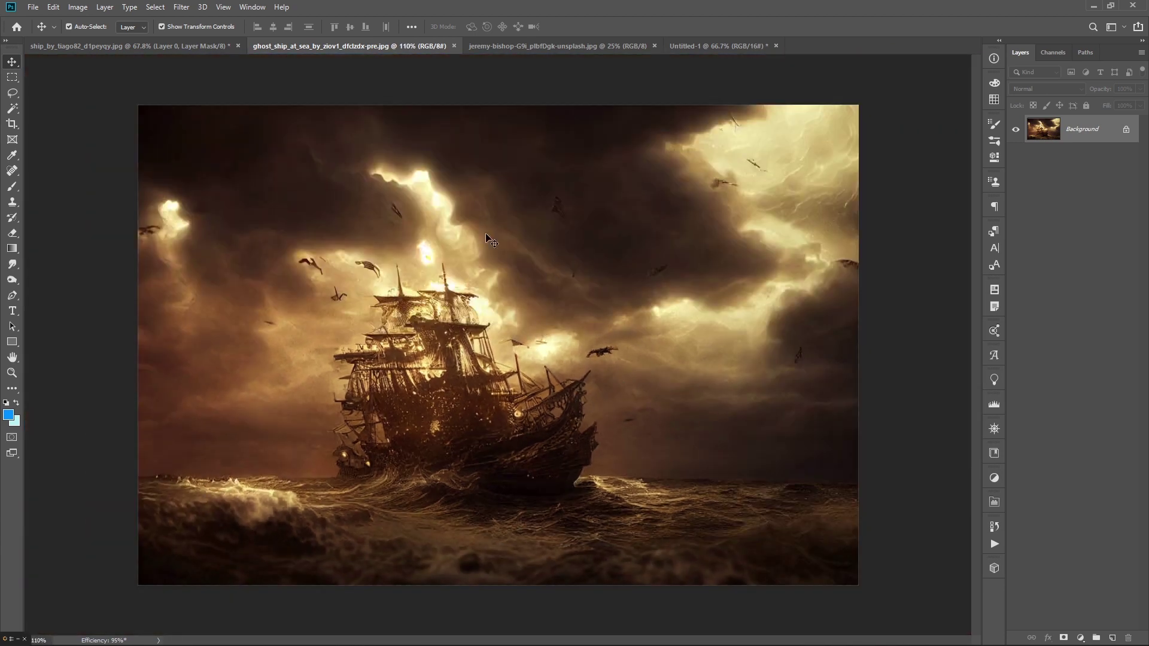
Apply Camera Raw to the seascape with Noise Reduction 27 and Color Noise Reduction 20
click(154, 6)
mouse_move(181, 6)
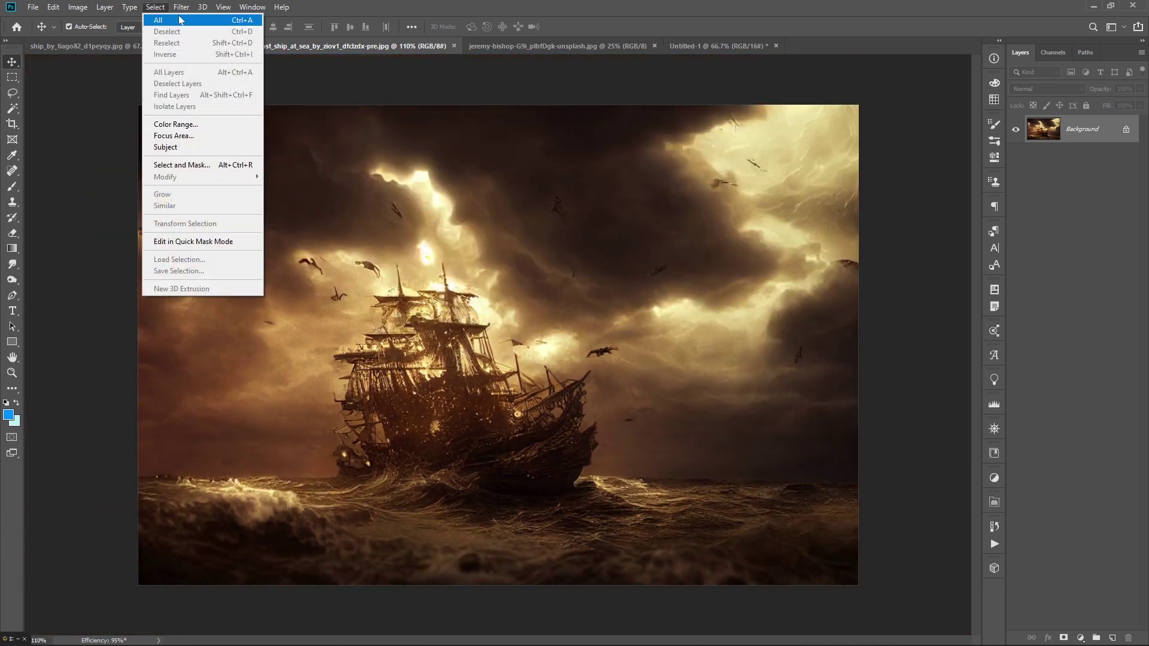
key(Escape)
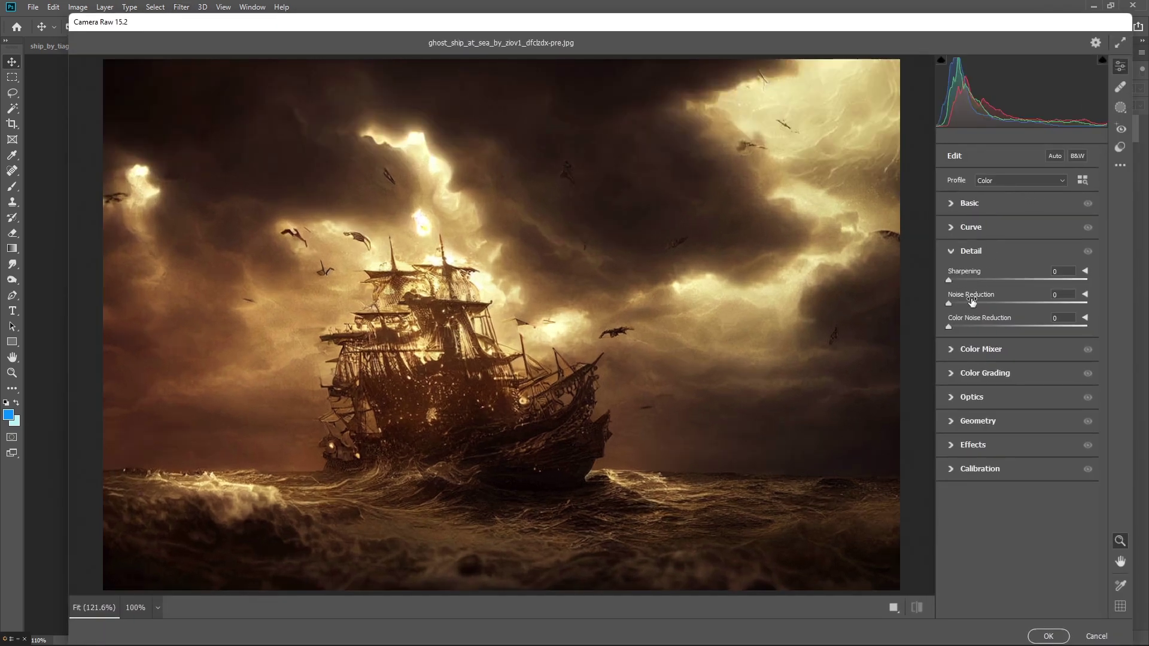
drag(1000, 303, 998, 304)
click(1050, 634)
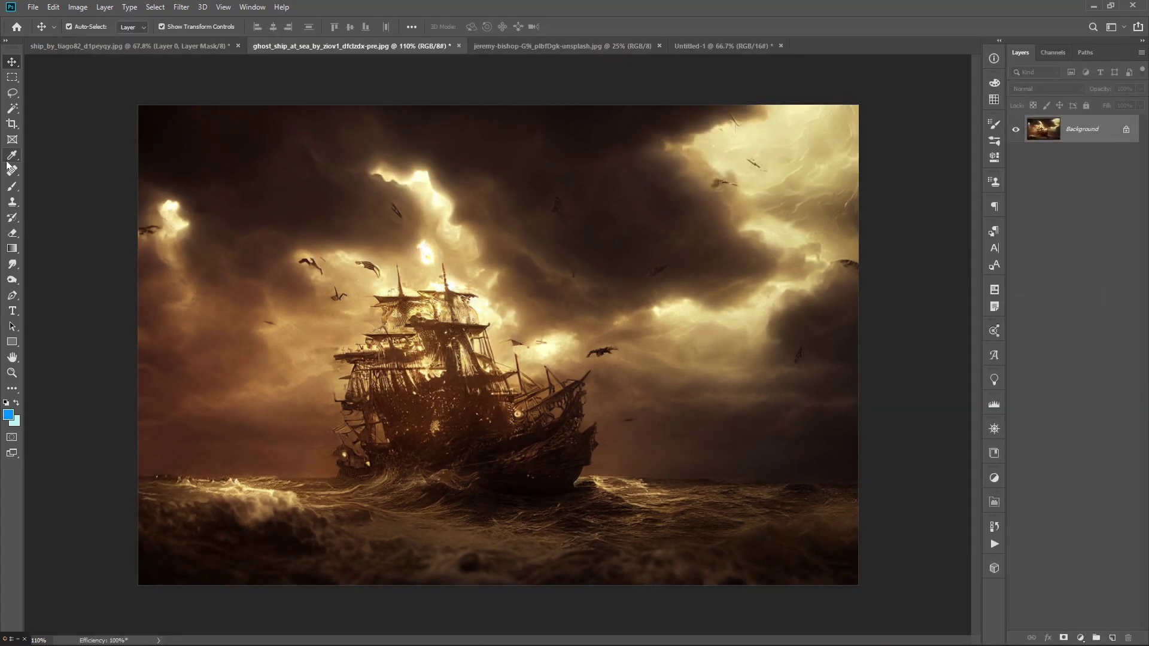
Erase the original ship with a lasso selection and Content-Aware Fill, then deselect
click(10, 95)
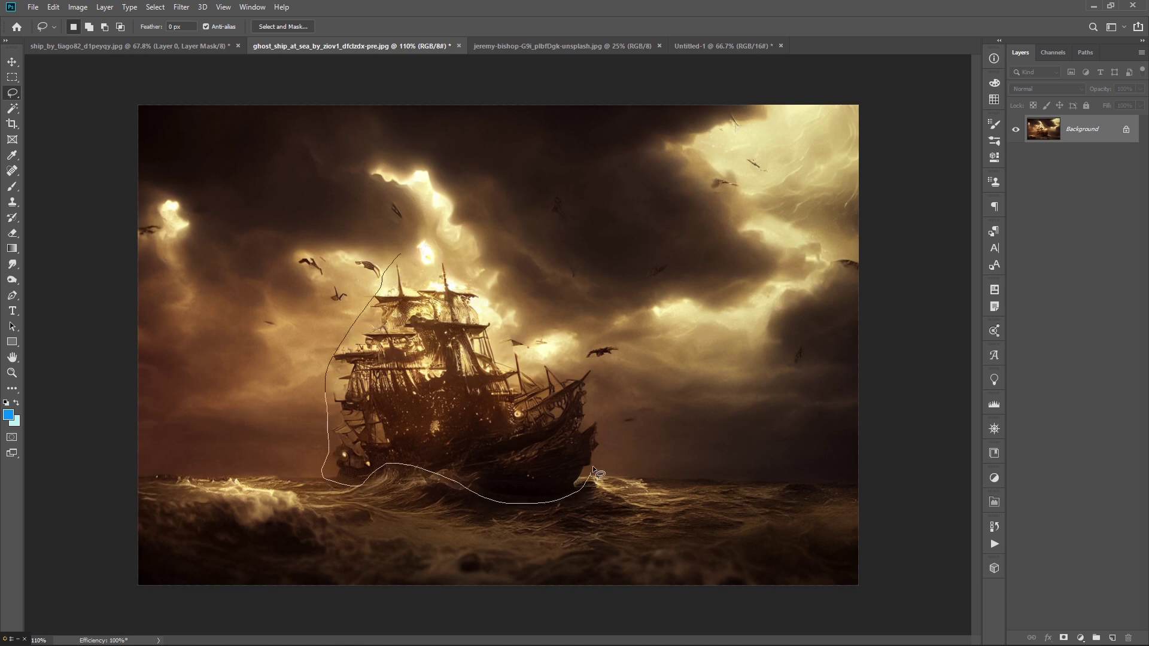
drag(431, 243, 427, 245)
click(53, 7)
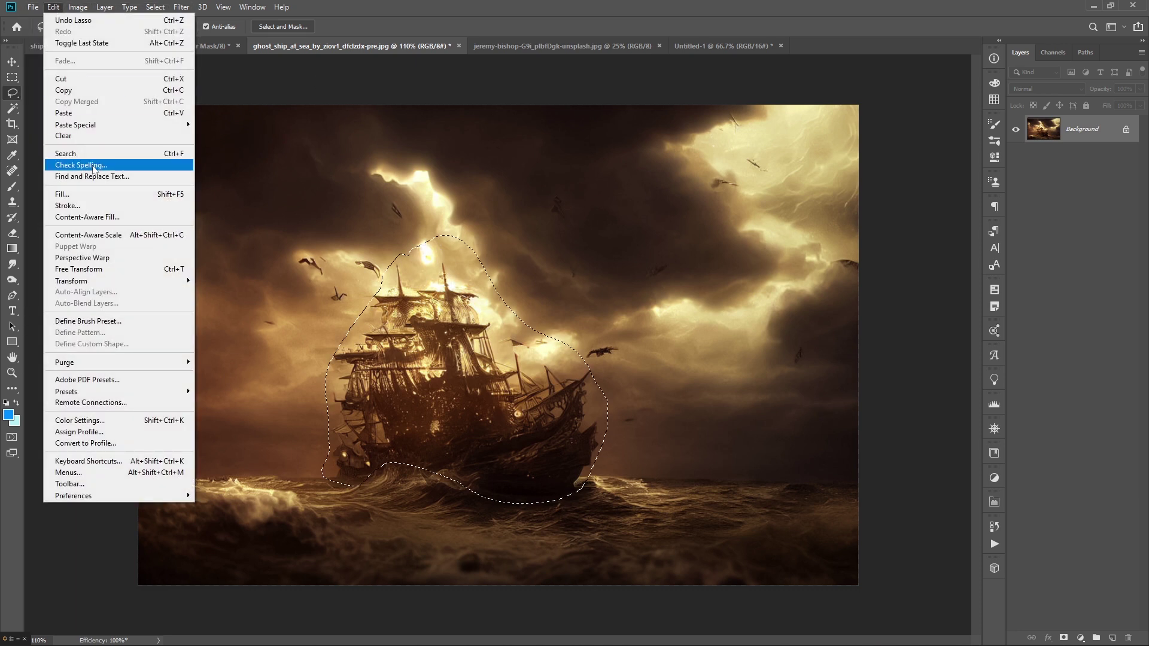
click(62, 194)
click(635, 177)
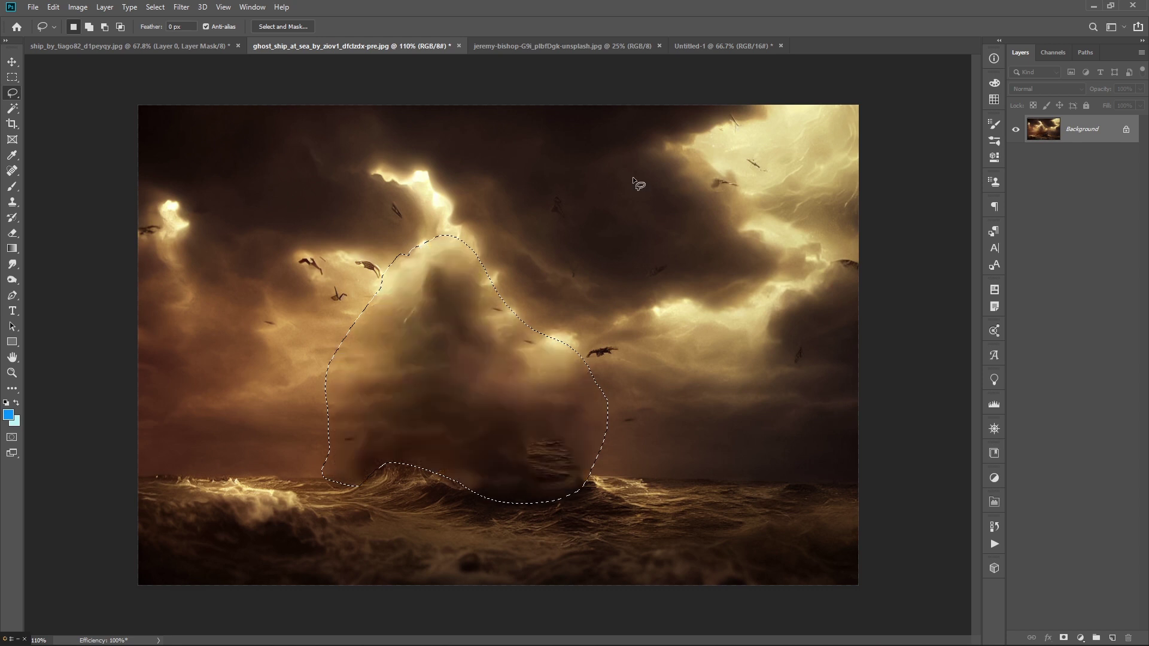
key(ctrl+d)
Add a Hue/Saturation layer at Hue -139 to turn the seascape purple
click(1082, 638)
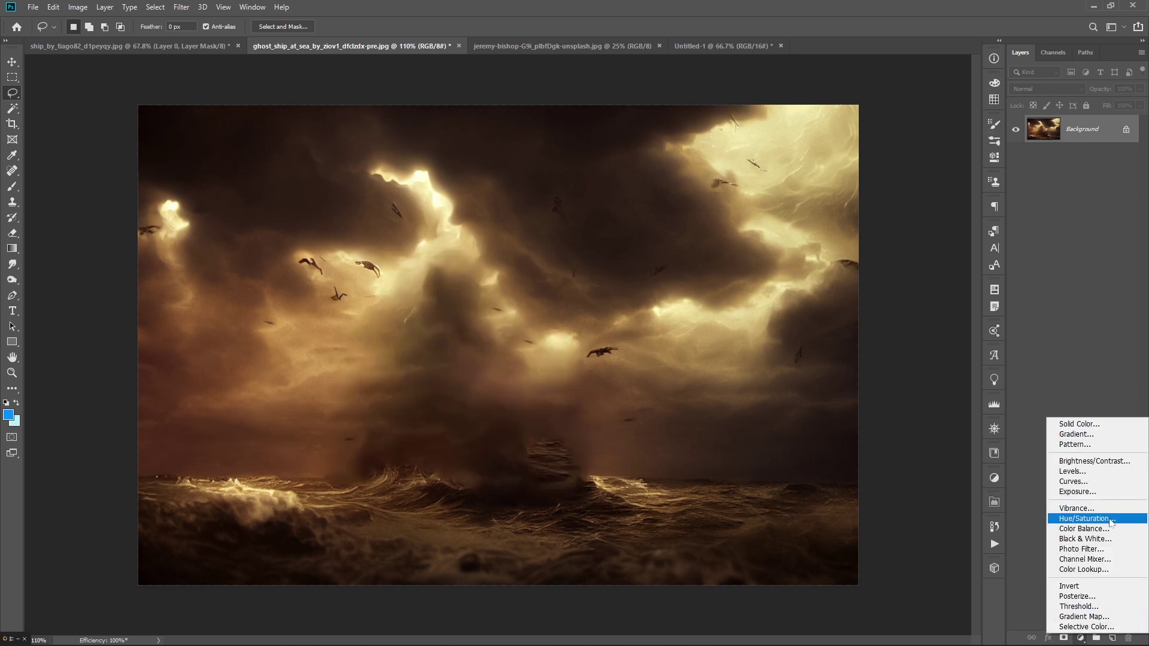
click(1085, 519)
drag(901, 205, 847, 201)
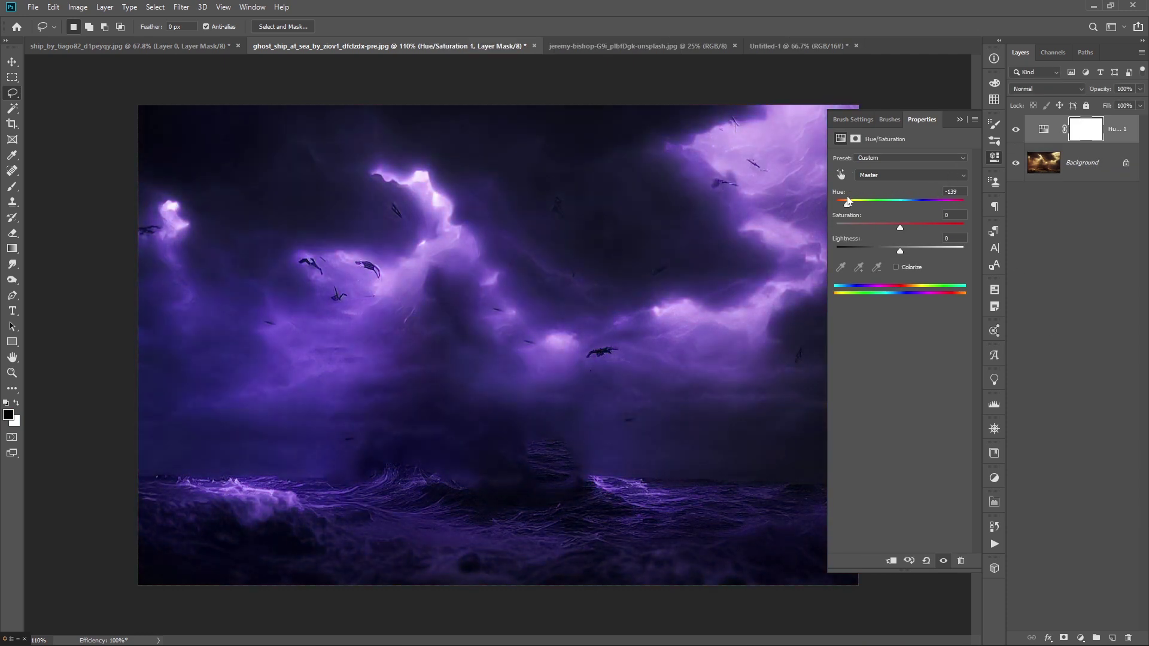
Cycle through the open documents to show the vampire composite
click(1052, 201)
key(w)
key(ctrl+shift+Tab)
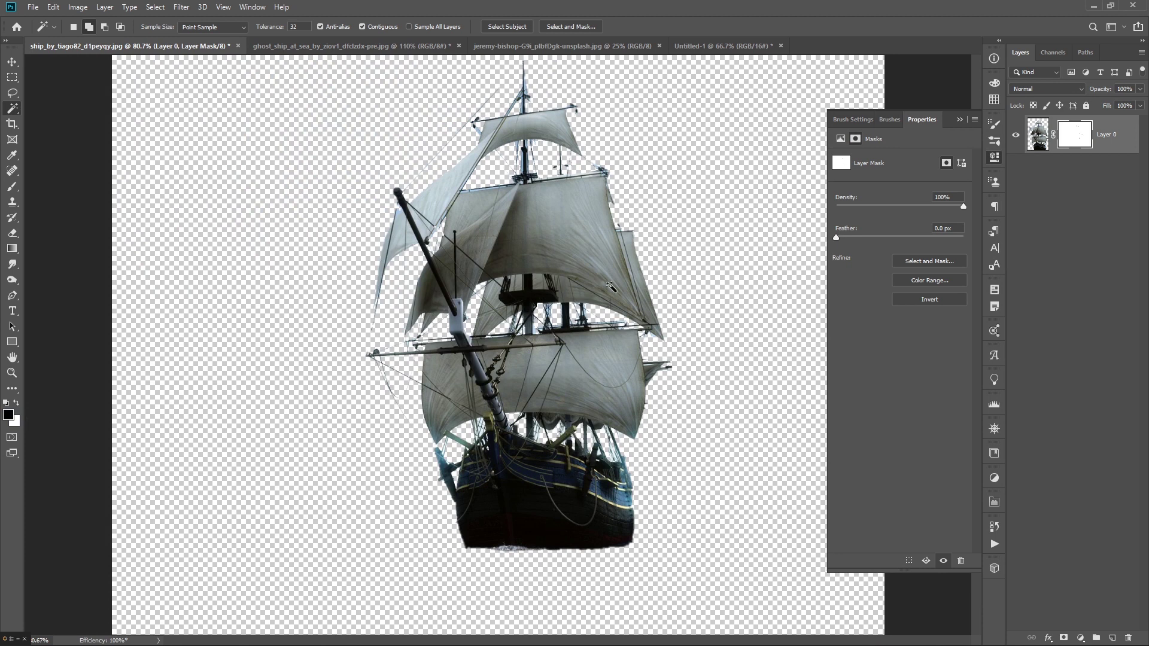
key(v)
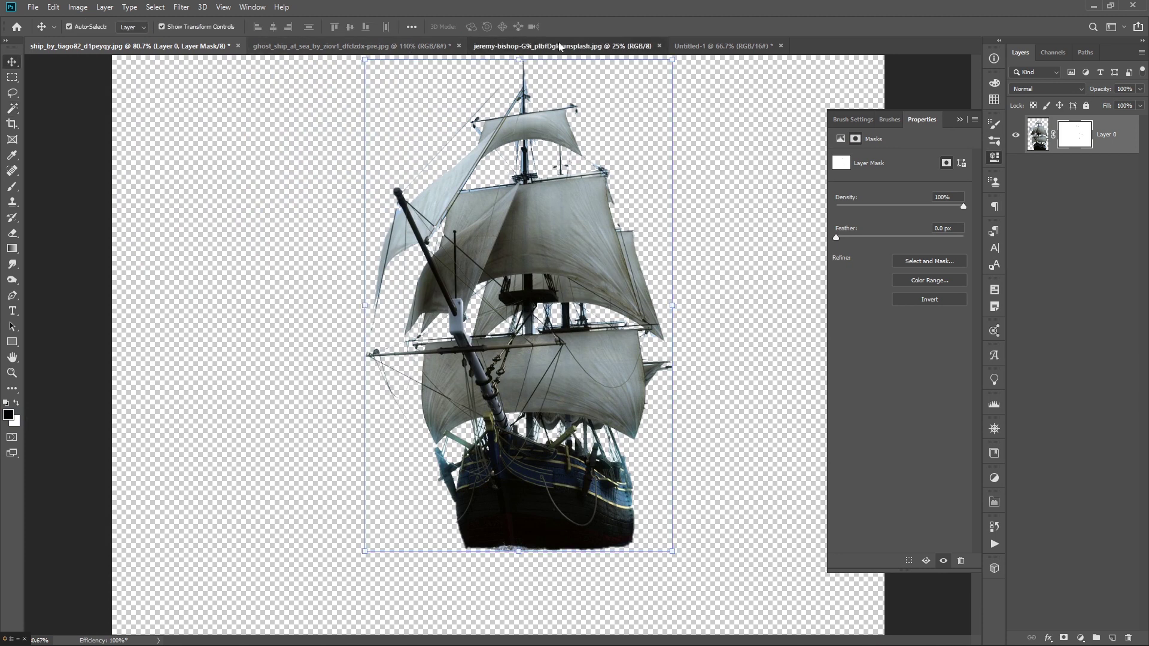
click(560, 47)
click(695, 47)
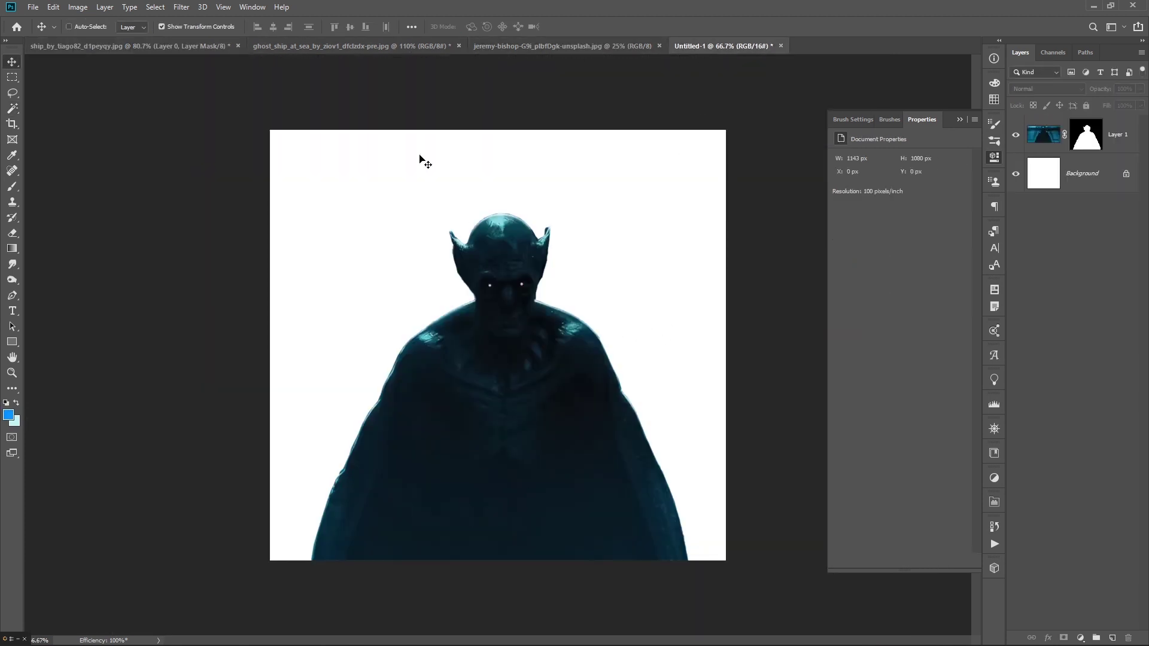
Scale the ship to about 54%, centre it on the sea and flip it horizontally
click(329, 47)
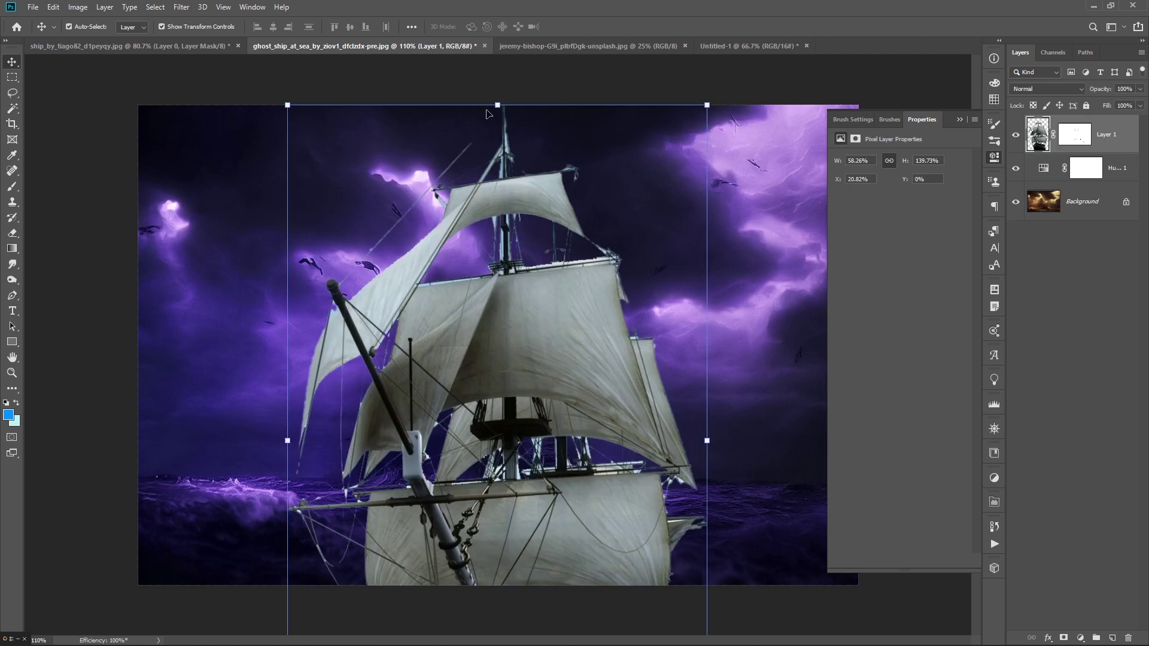
drag(497, 105, 498, 403)
drag(513, 582, 467, 363)
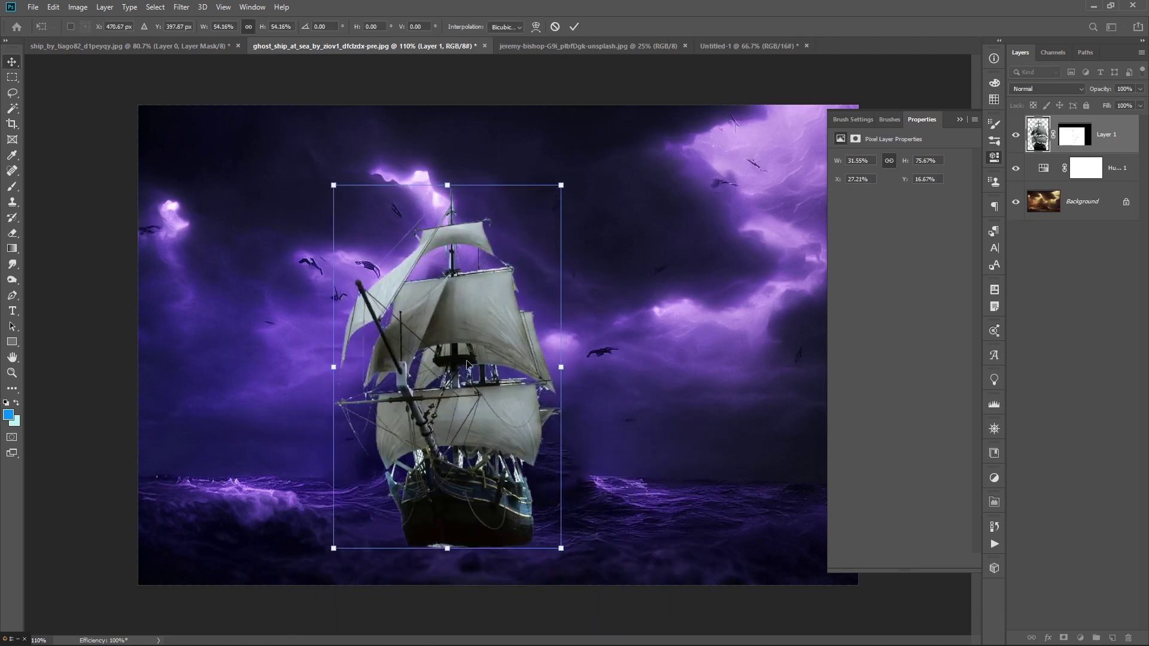
right_click(468, 363)
click(496, 510)
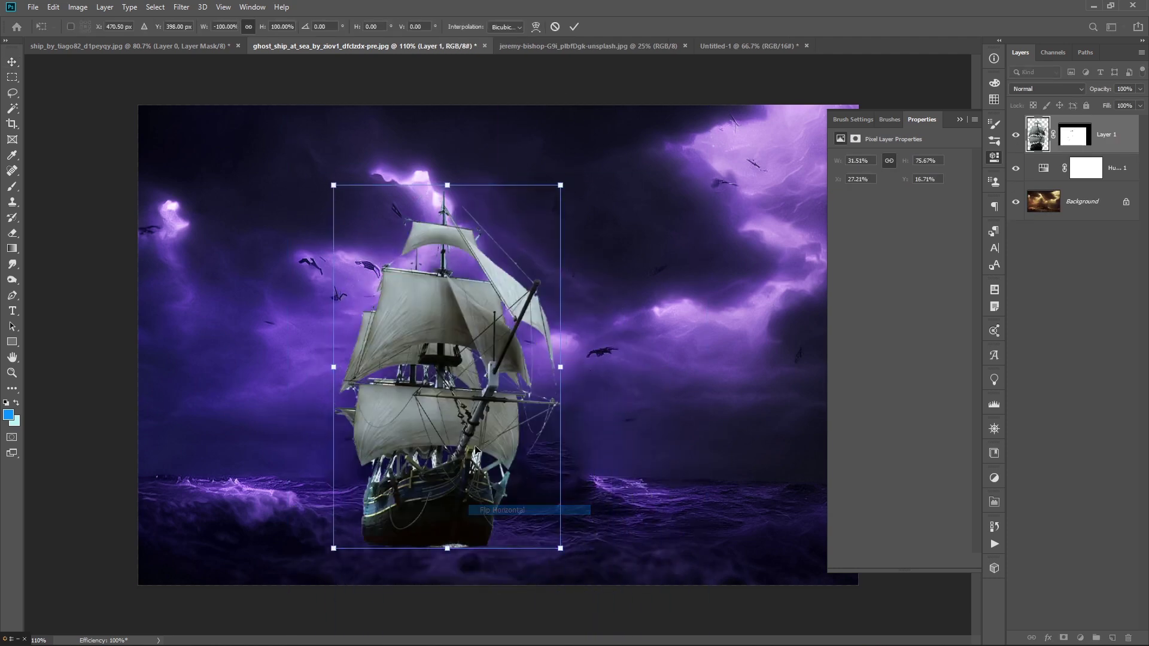
Shift and slightly tilt the ship, then move the Hue/Saturation tint above it
drag(476, 450, 516, 406)
drag(466, 524, 481, 494)
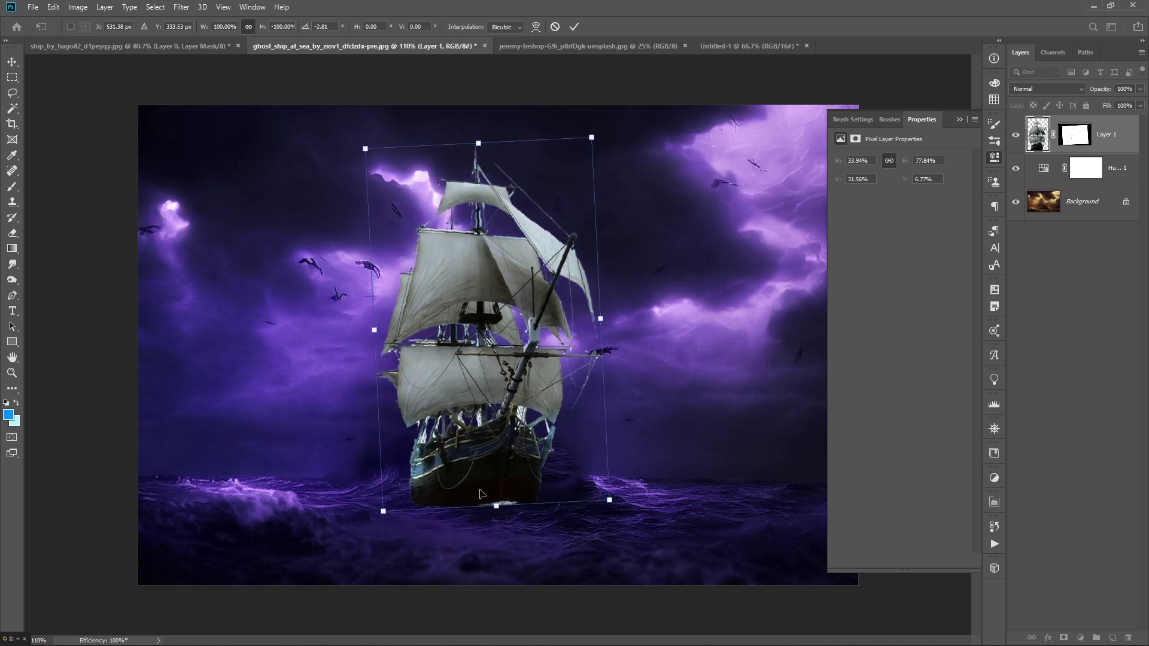
key(Return)
drag(1052, 170, 1054, 119)
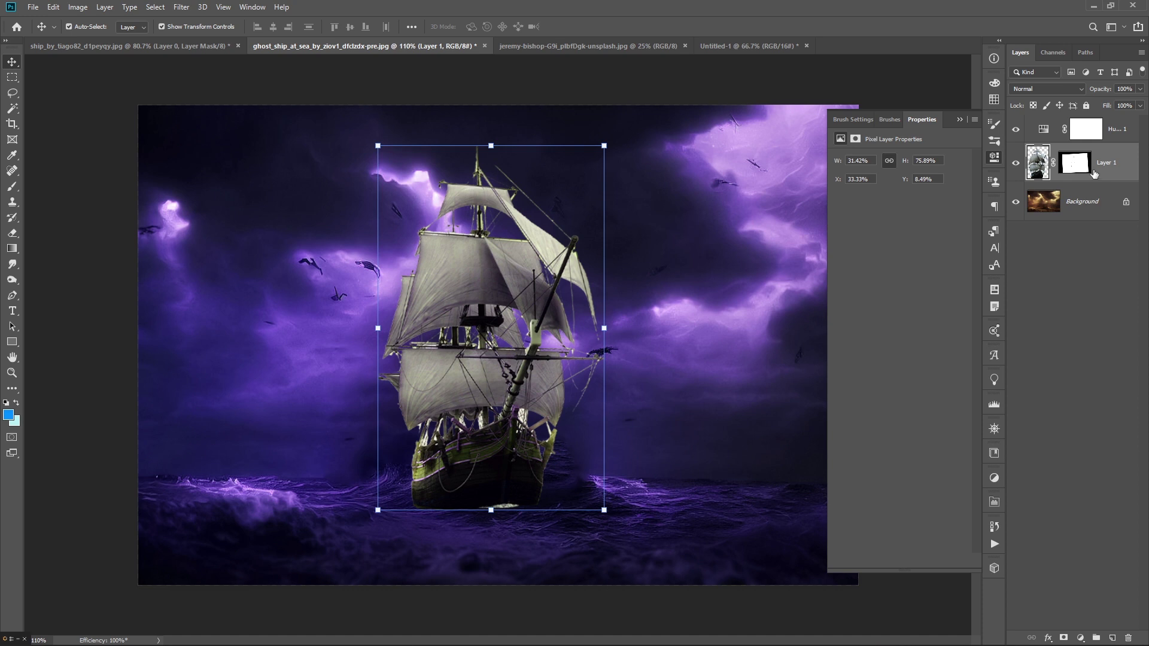
Paint out the hull bottom on the ship's mask with a soft black 80 px brush
click(1077, 162)
key(b)
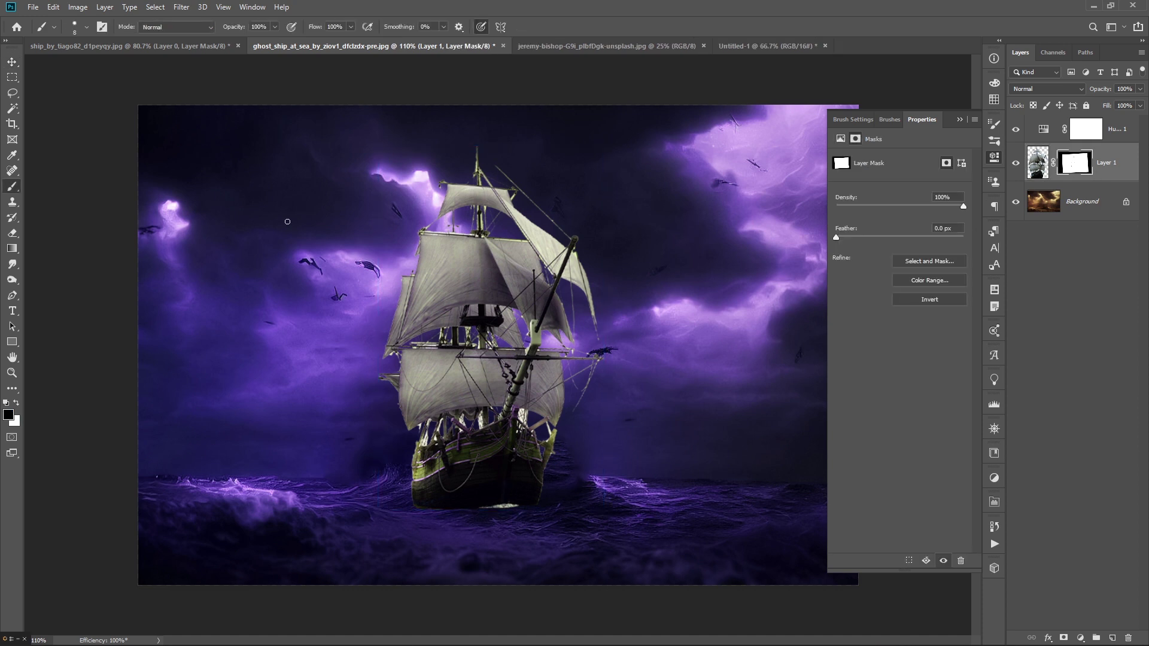
right_click(342, 243)
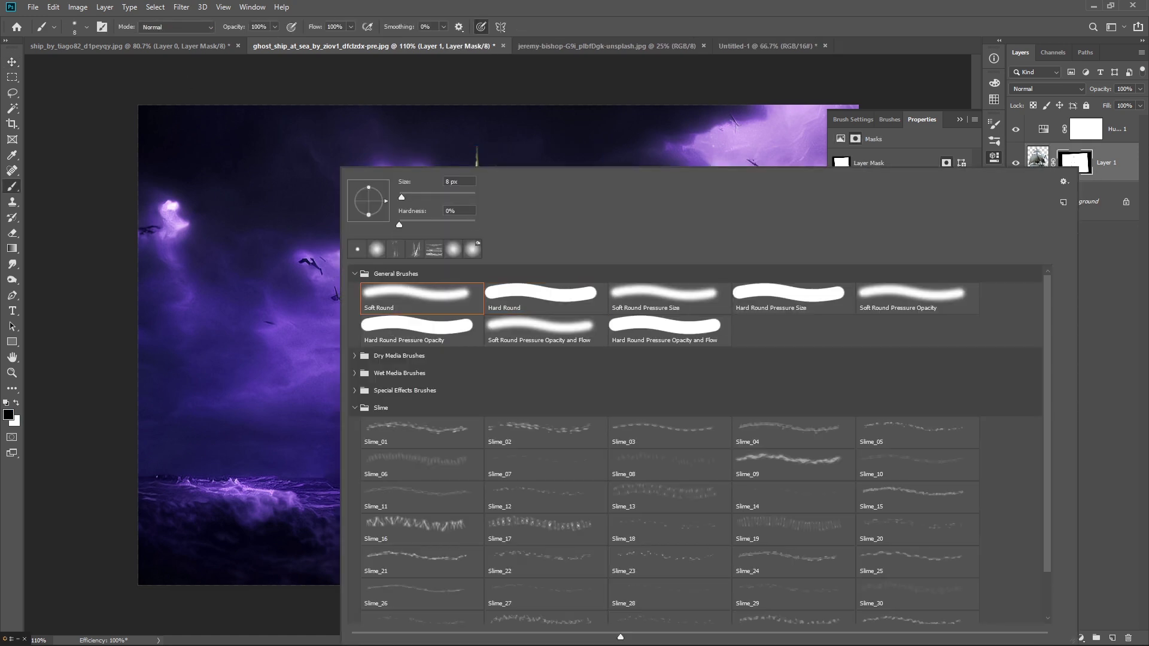
drag(242, 29, 229, 32)
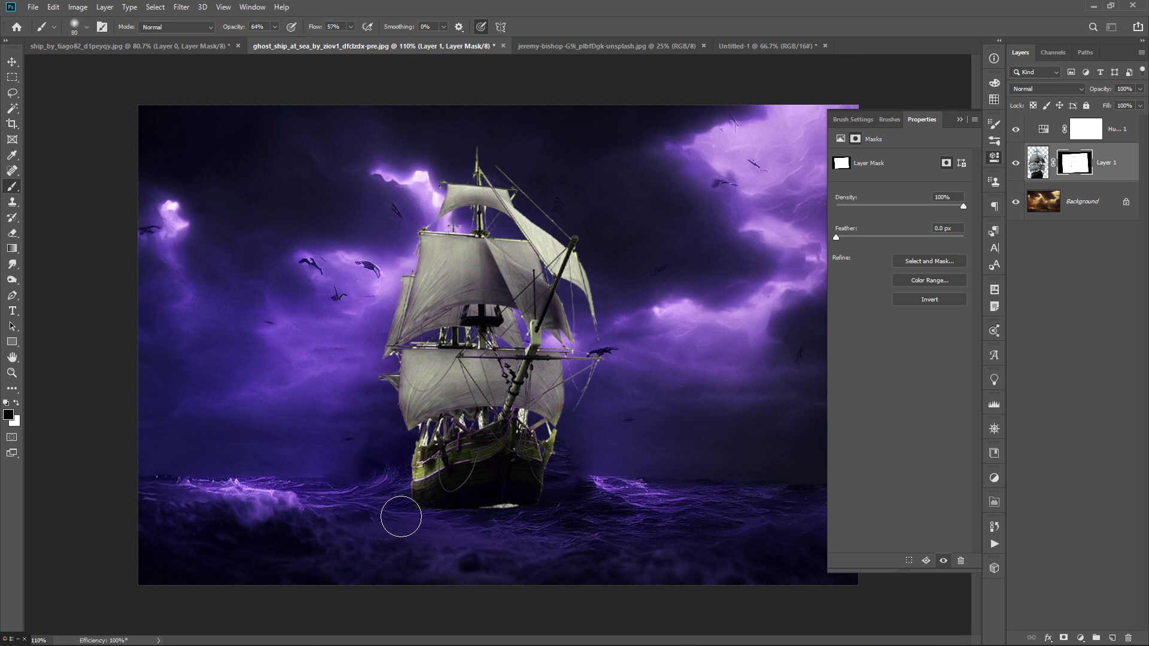
key(bracketright)
key(bracketright)
key(bracketright)
mouse_move(529, 521)
mouse_down()
mouse_move(546, 515)
mouse_move(459, 527)
mouse_up()
Rescale the ship slightly and nudge it to the right
key(ctrl+t)
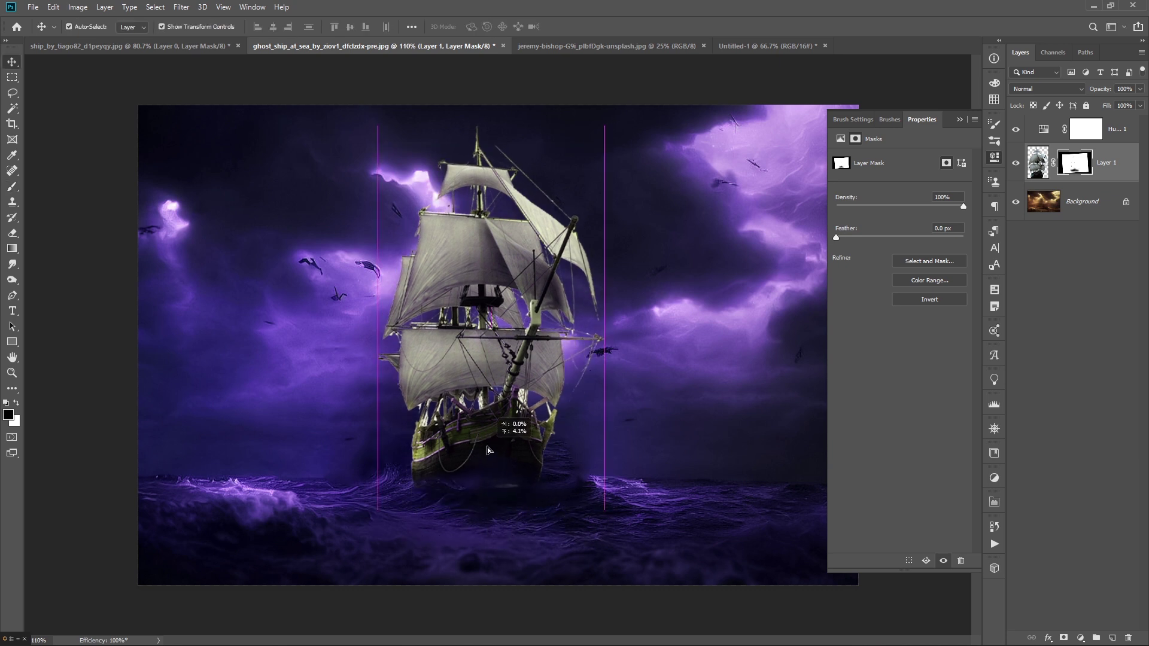
mouse_move(598, 497)
mouse_down()
mouse_move(585, 477)
mouse_move(598, 487)
mouse_up()
key(Return)
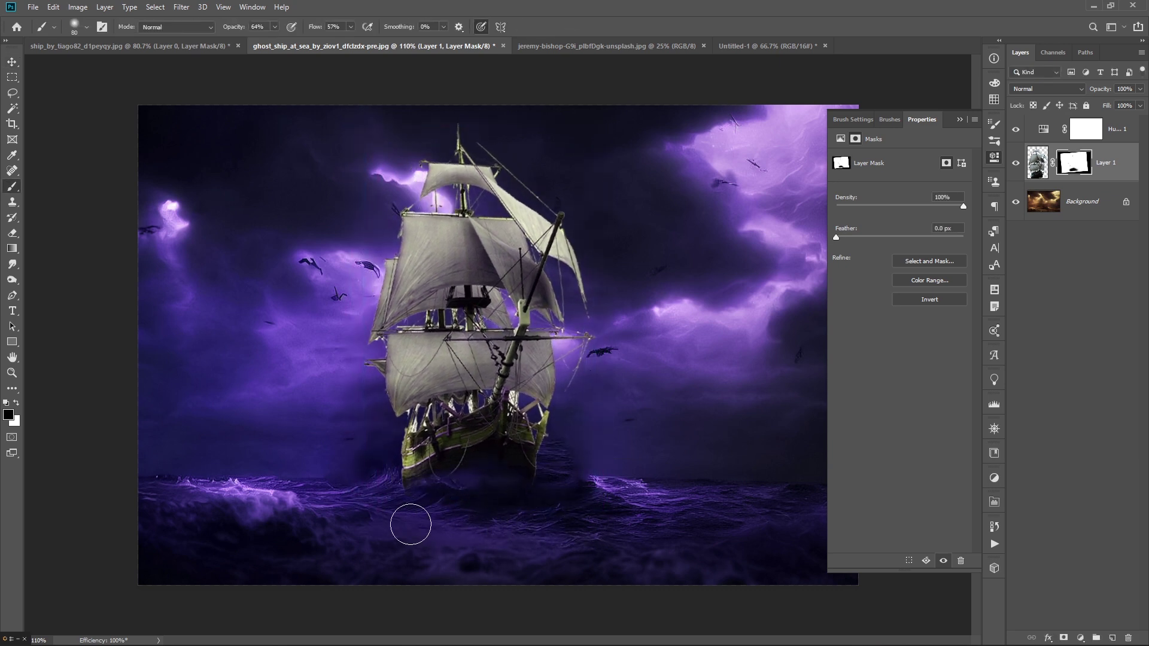
key(v)
drag(370, 384, 395, 383)
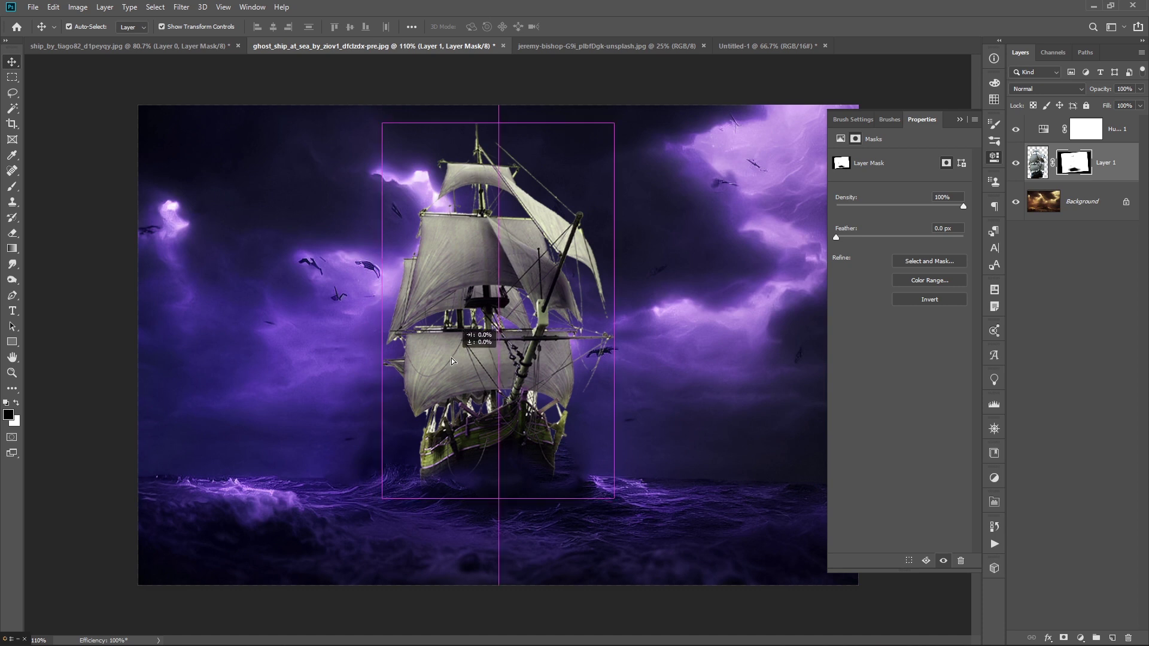
key(b)
key(v)
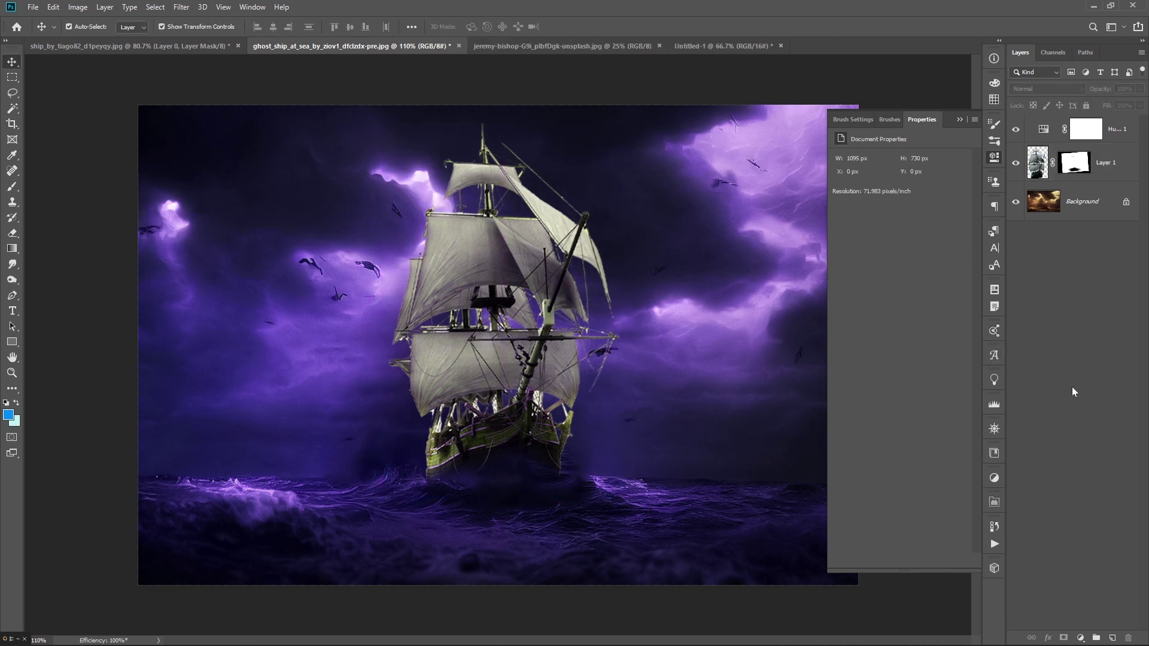
click(1118, 174)
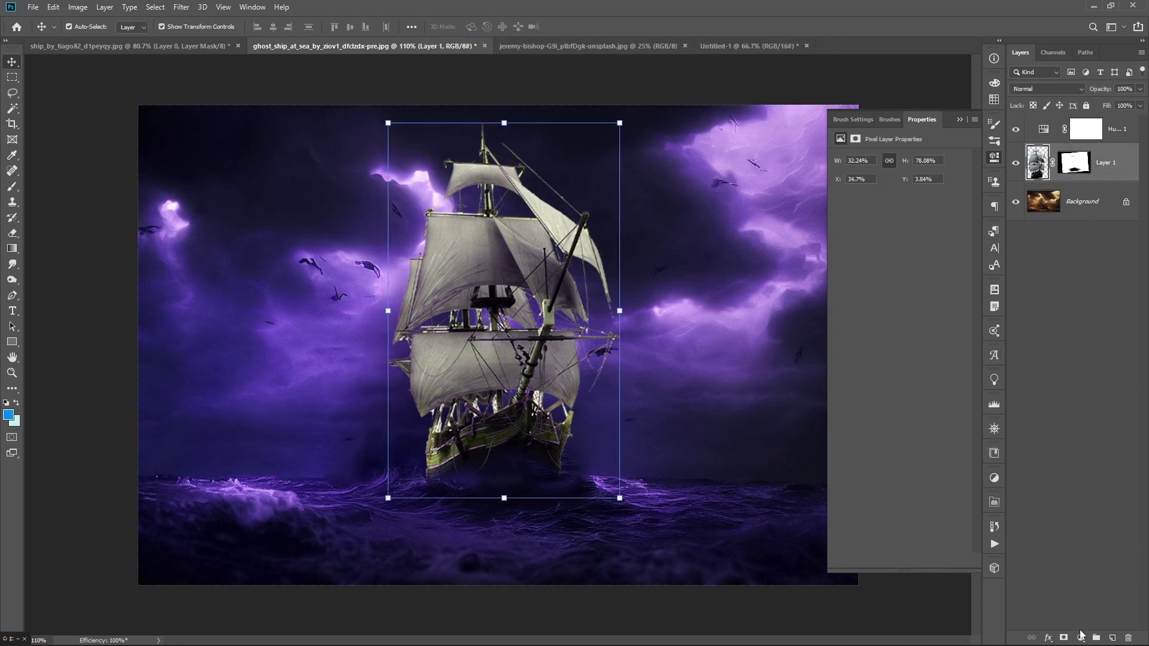
Add a Hue/Saturation layer clipped to the ship with Hue -42, Saturation +16, Lightness -25
click(1081, 635)
click(1060, 509)
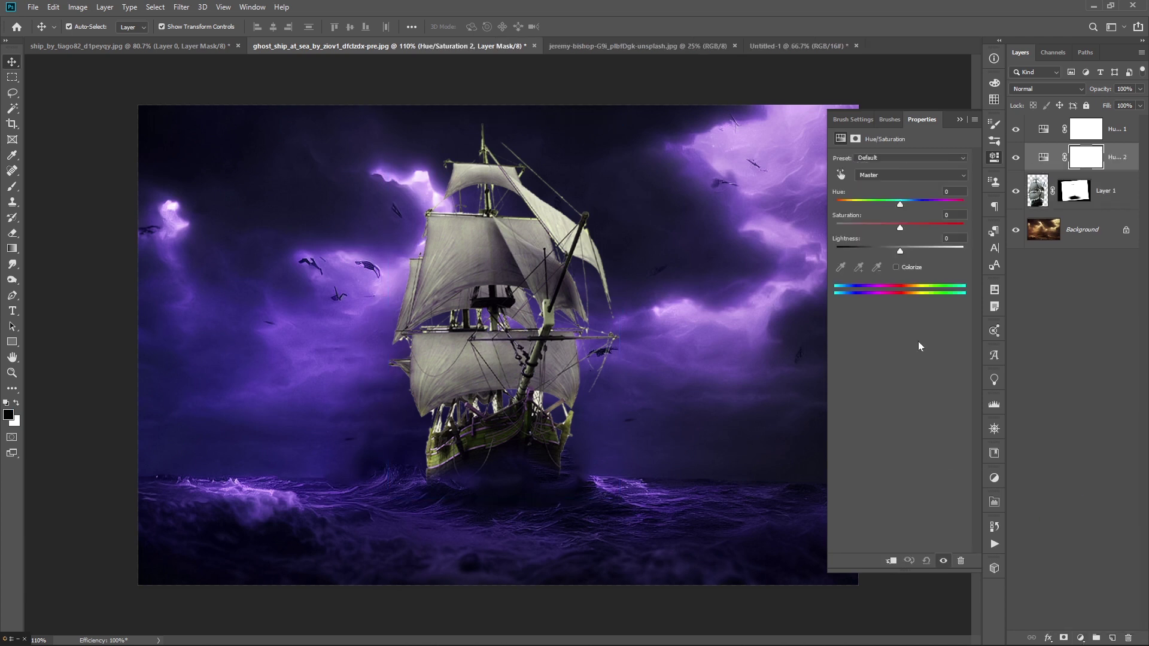
click(893, 560)
mouse_move(900, 205)
mouse_down()
mouse_move(874, 207)
mouse_move(943, 228)
mouse_move(885, 251)
mouse_up()
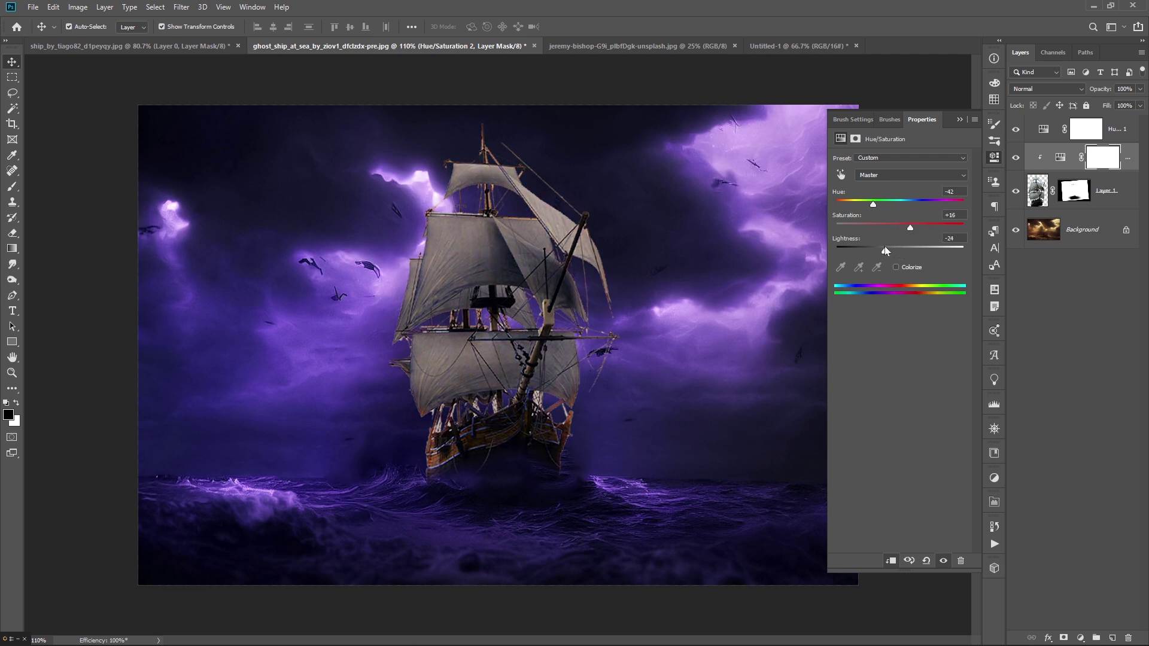
click(1079, 639)
Add a clipped Levels layer with midtones 1.40, input white 216 and output levels 1–210
click(1068, 473)
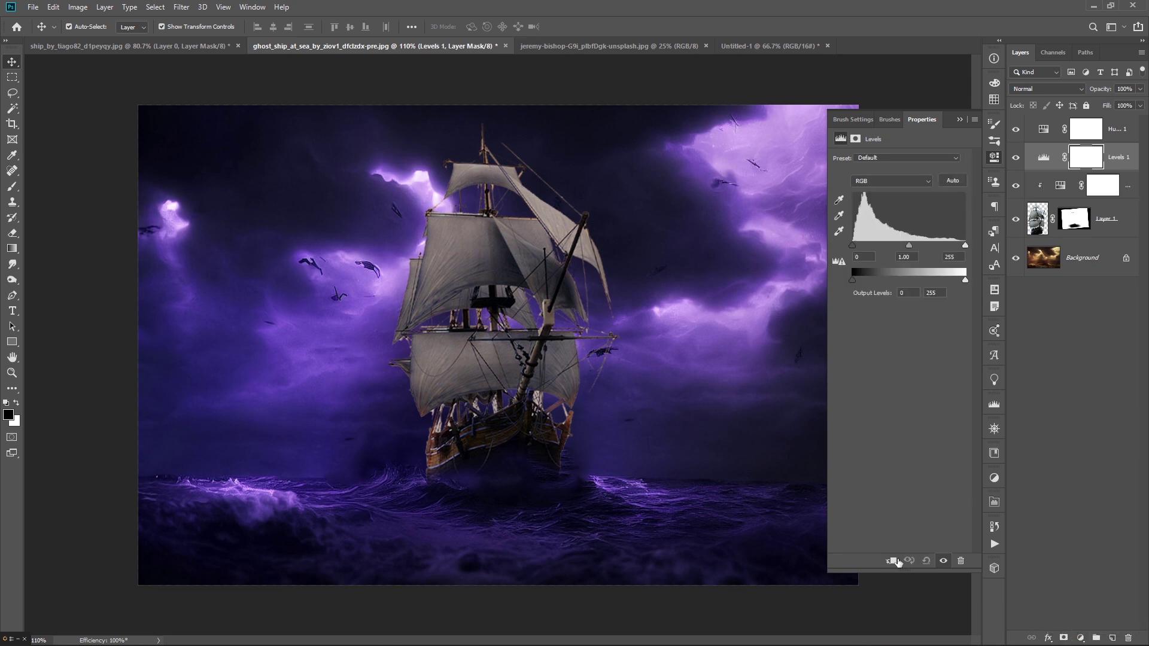
click(896, 561)
drag(908, 246, 895, 245)
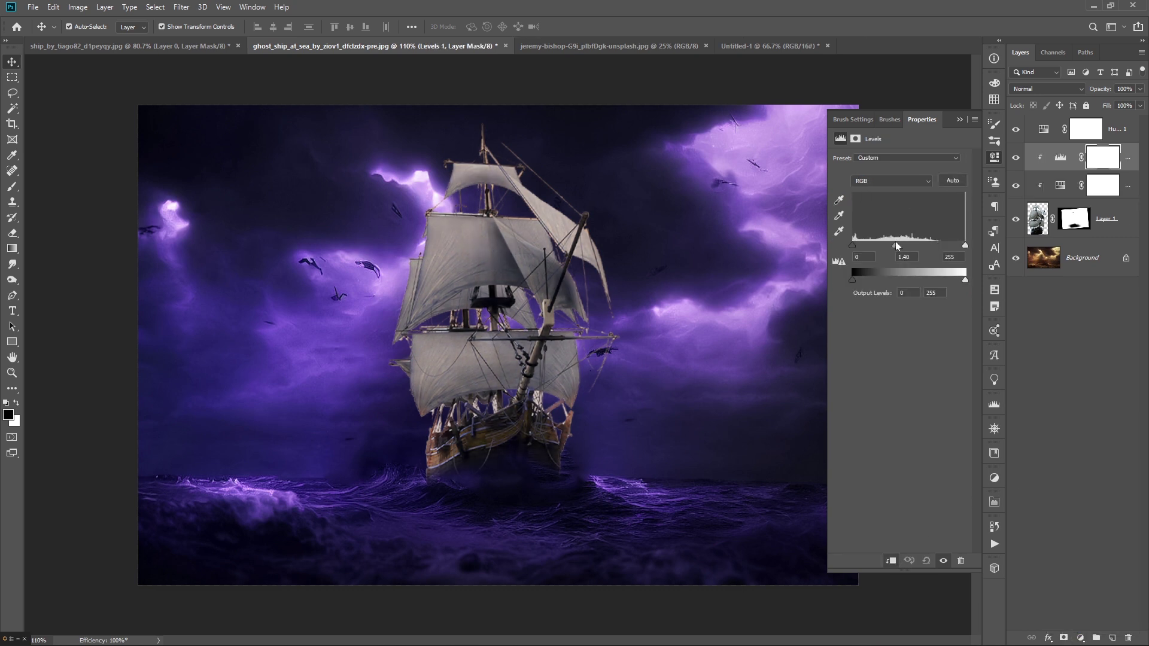
drag(964, 247, 949, 246)
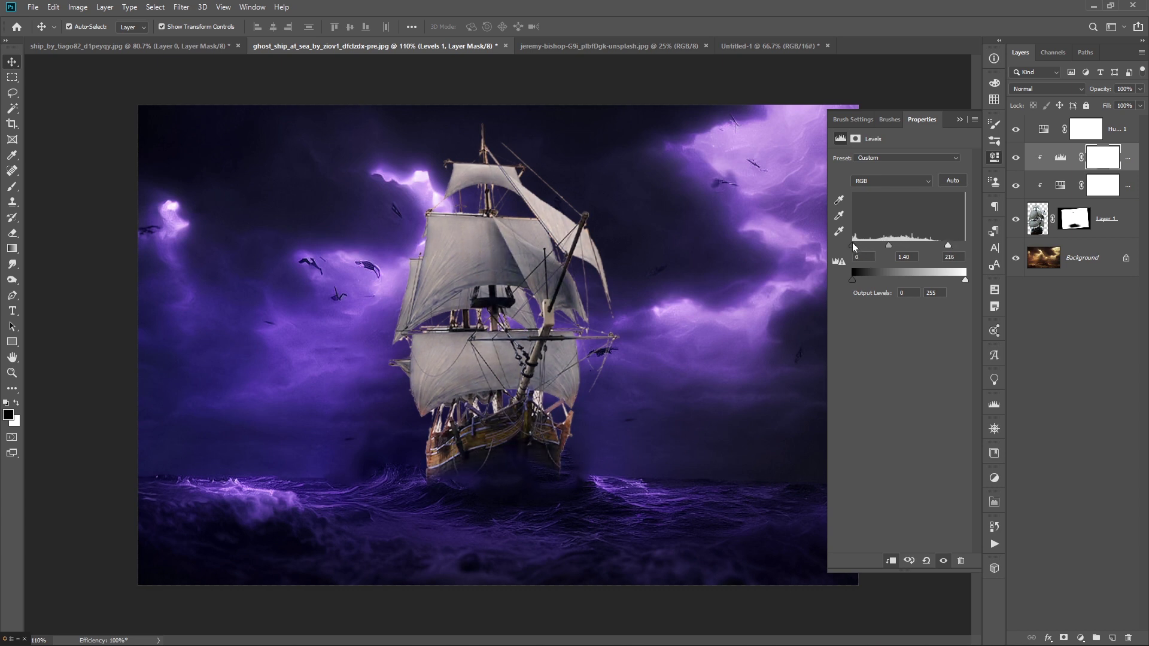
drag(854, 279, 855, 279)
drag(964, 281, 933, 280)
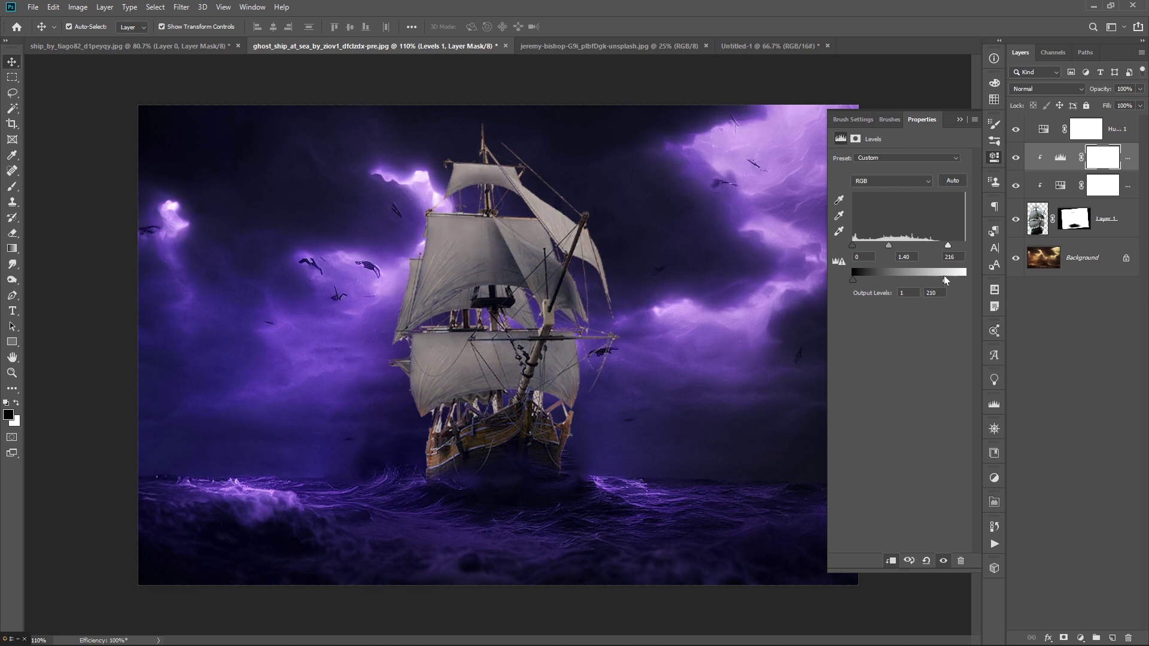
click(1054, 413)
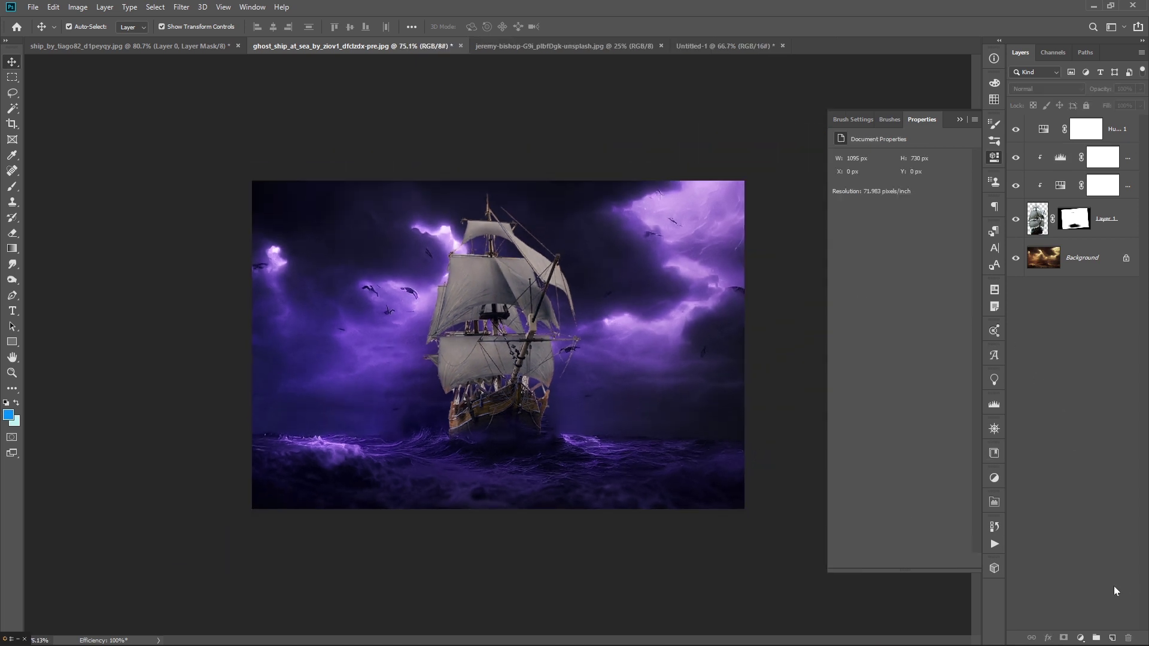
Add a Color Balance layer clipped below Hue/Saturation 1 with midtones +41, +29, -27
click(1080, 638)
click(1096, 533)
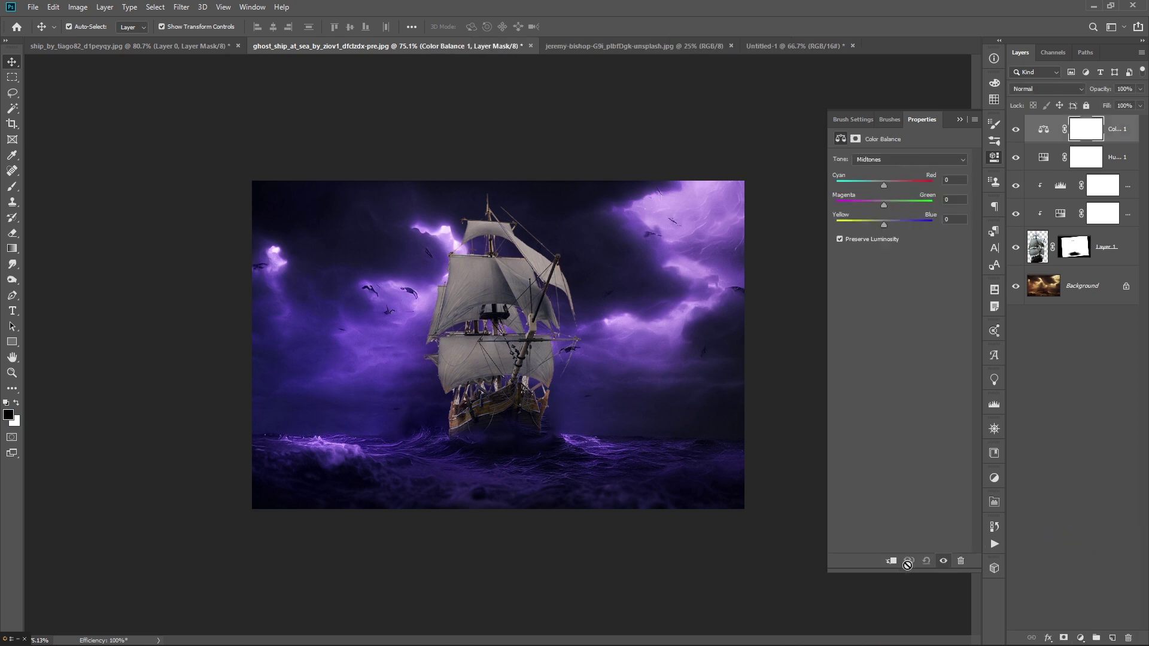
click(907, 563)
drag(887, 186, 882, 187)
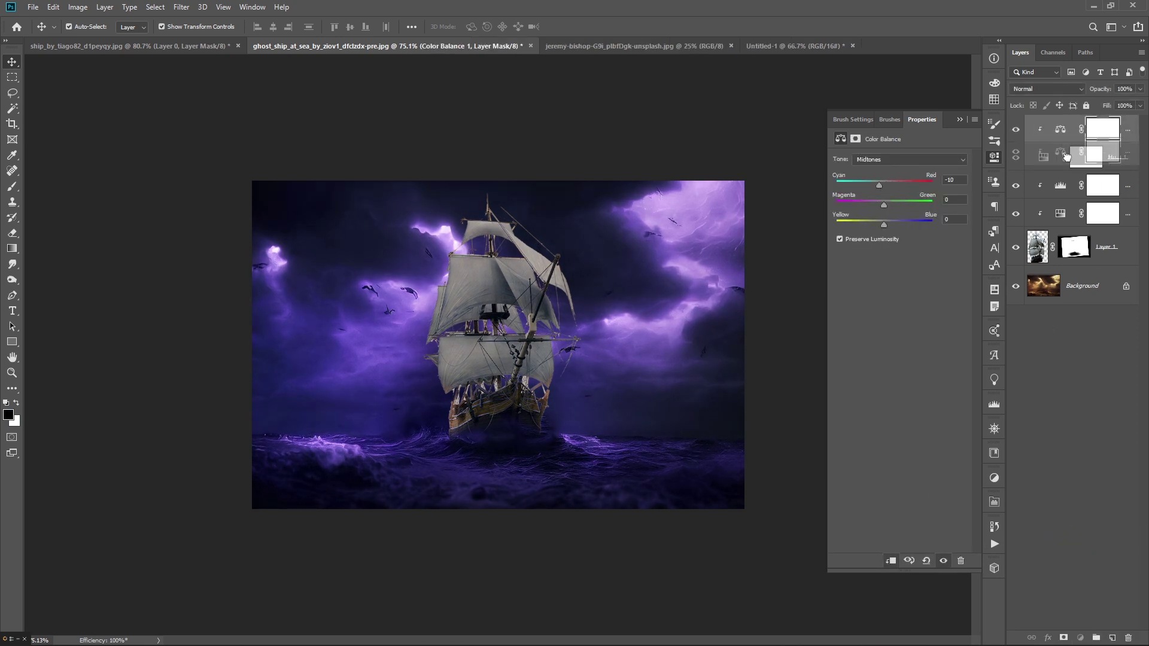
drag(1120, 137, 1077, 172)
click(892, 560)
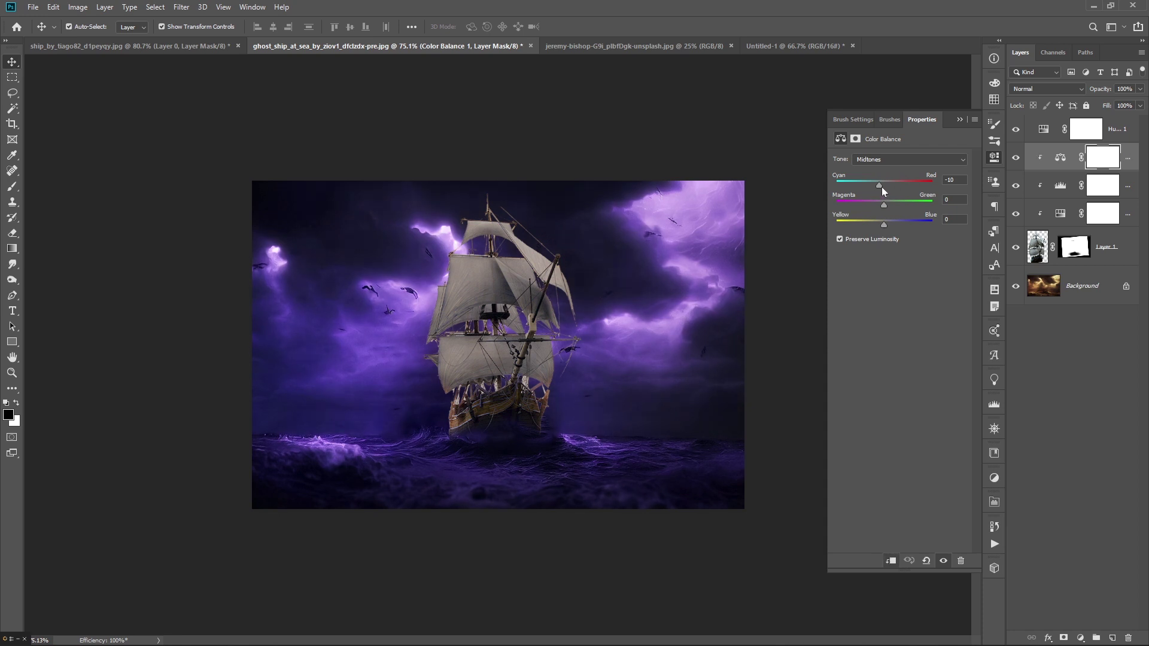
mouse_move(879, 185)
mouse_down()
mouse_move(904, 186)
mouse_move(874, 205)
mouse_move(901, 204)
mouse_move(864, 222)
mouse_move(889, 224)
mouse_move(879, 225)
mouse_up()
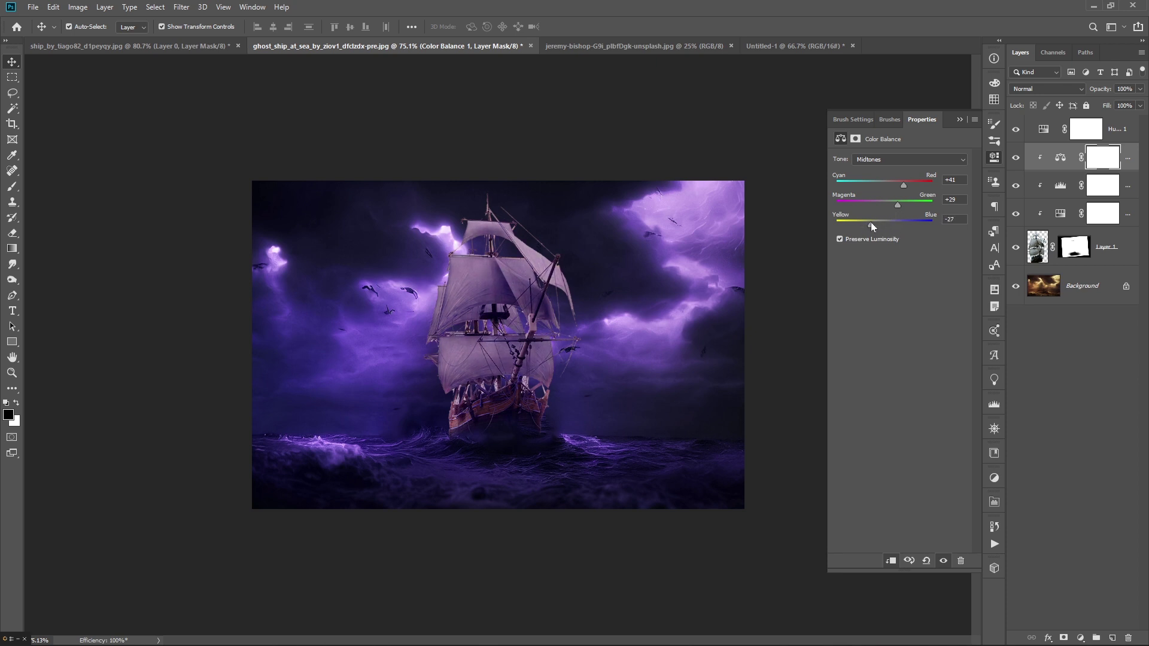
Clear the layer selection and select the ship layer, Layer 1
click(1063, 416)
scroll(718, 411, down, 2)
scroll(719, 411, up, 4)
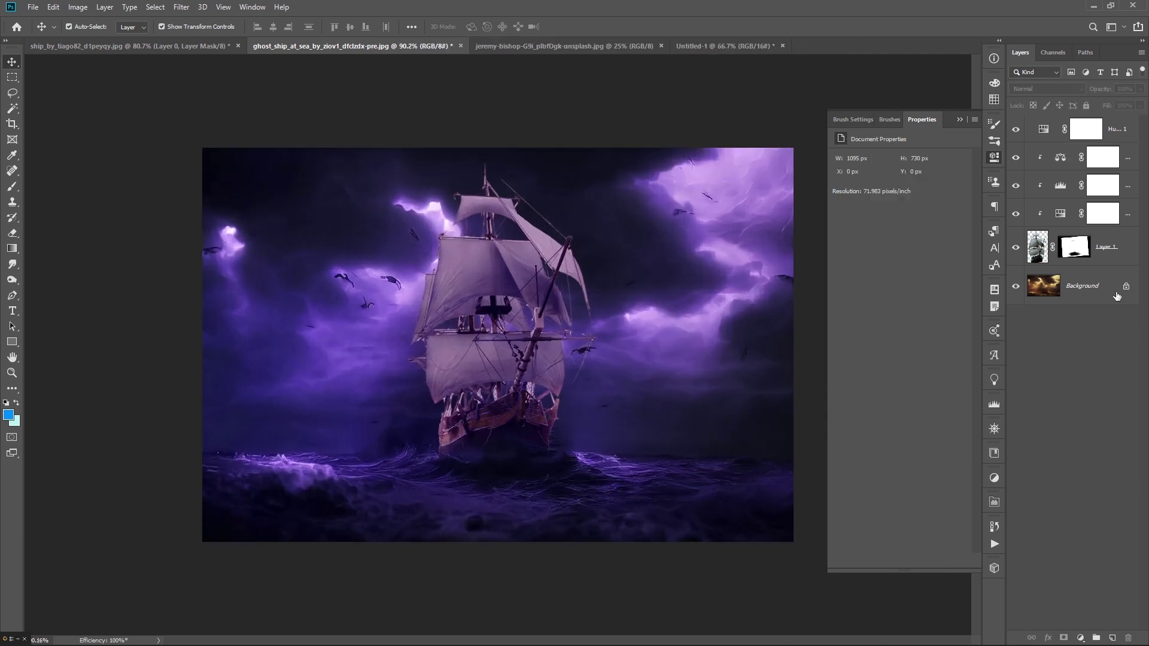
click(1103, 257)
Add a clipped Exposure layer at +1.47, Offset -0.0305, Gamma 0.97
click(1136, 167)
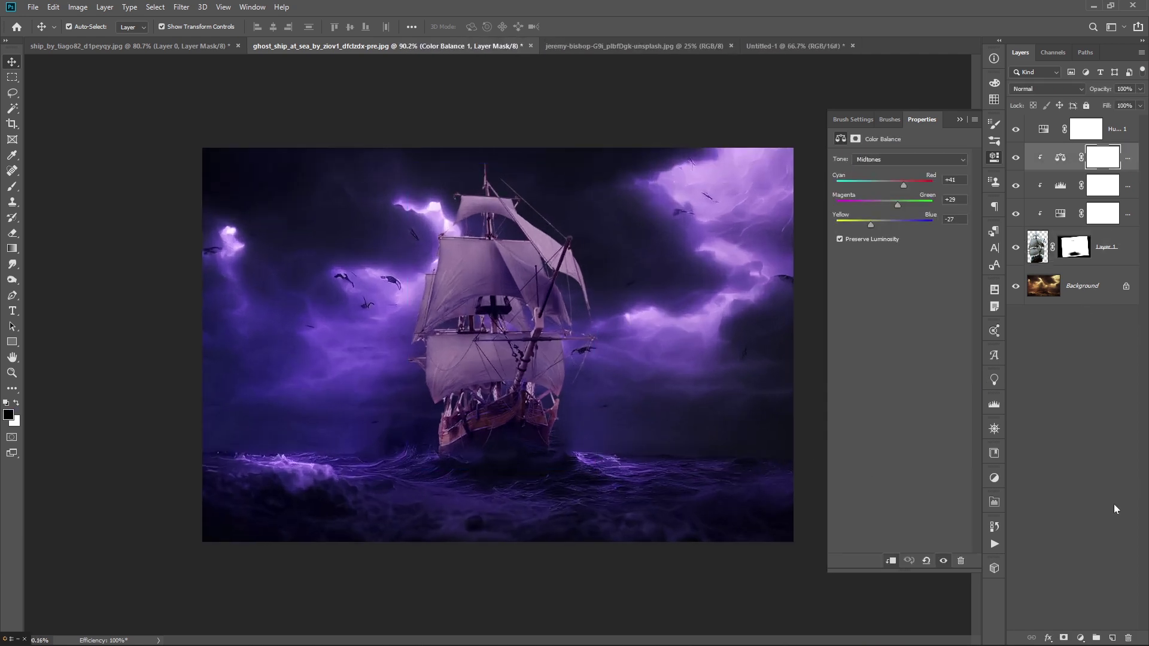
click(1082, 638)
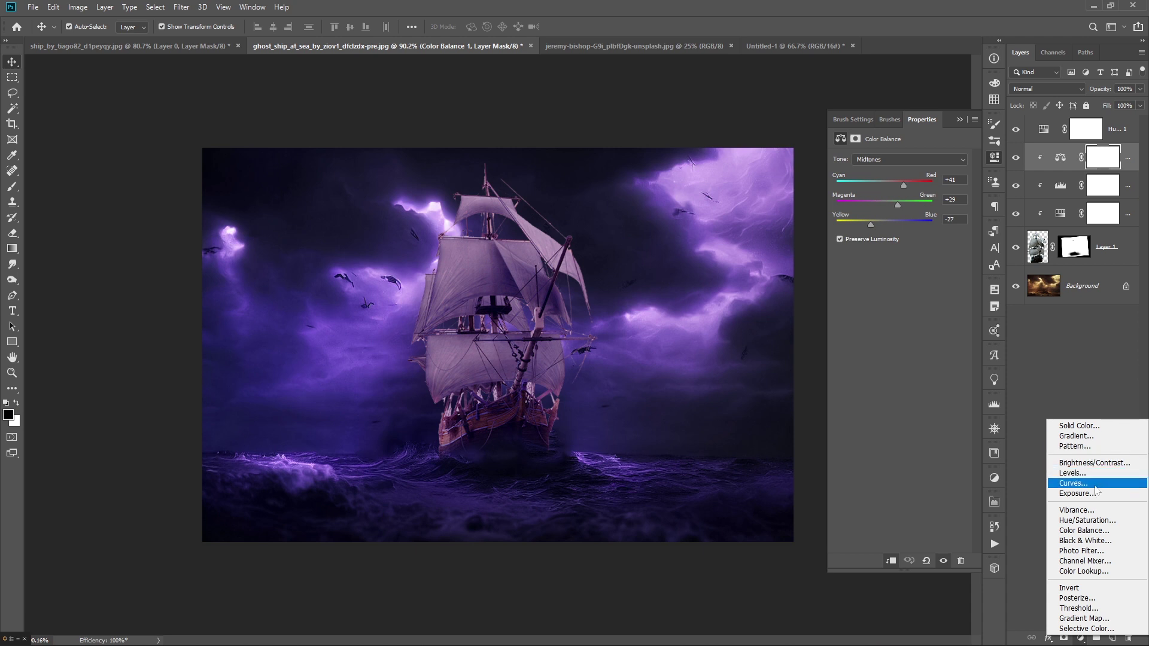
click(1078, 494)
click(891, 562)
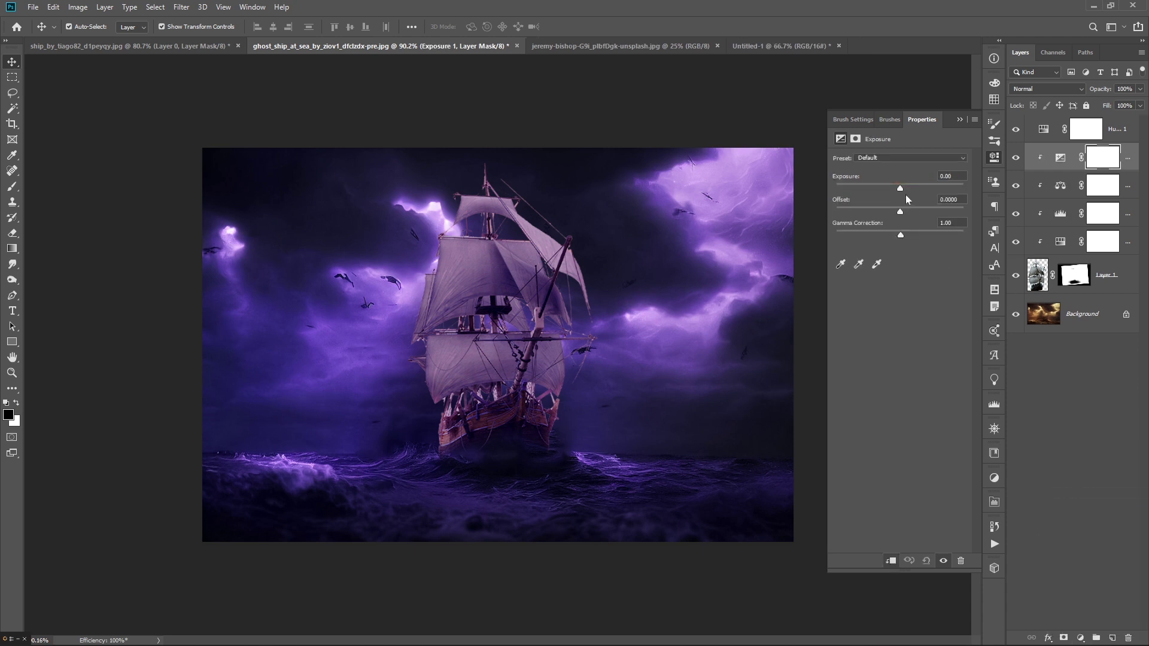
mouse_move(901, 188)
mouse_down()
mouse_move(914, 189)
mouse_move(893, 211)
mouse_move(898, 234)
mouse_move(918, 234)
mouse_move(903, 234)
mouse_up()
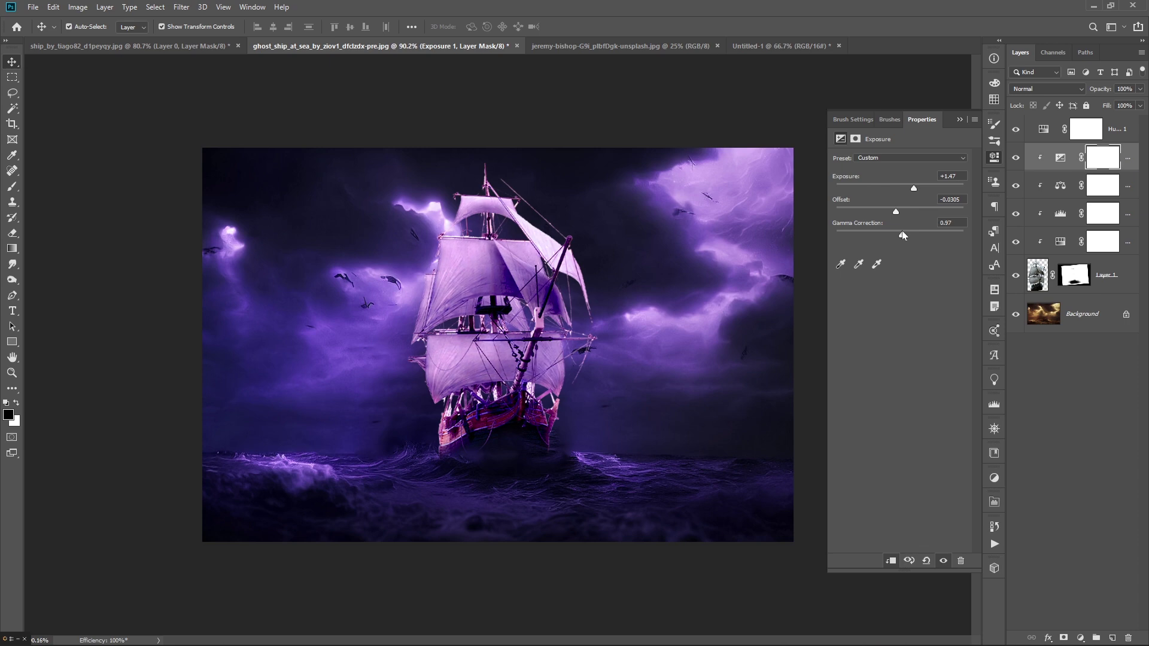
Invert the Exposure mask and set up a white Brush at full opacity and flow
key(ctrl+i)
key(b)
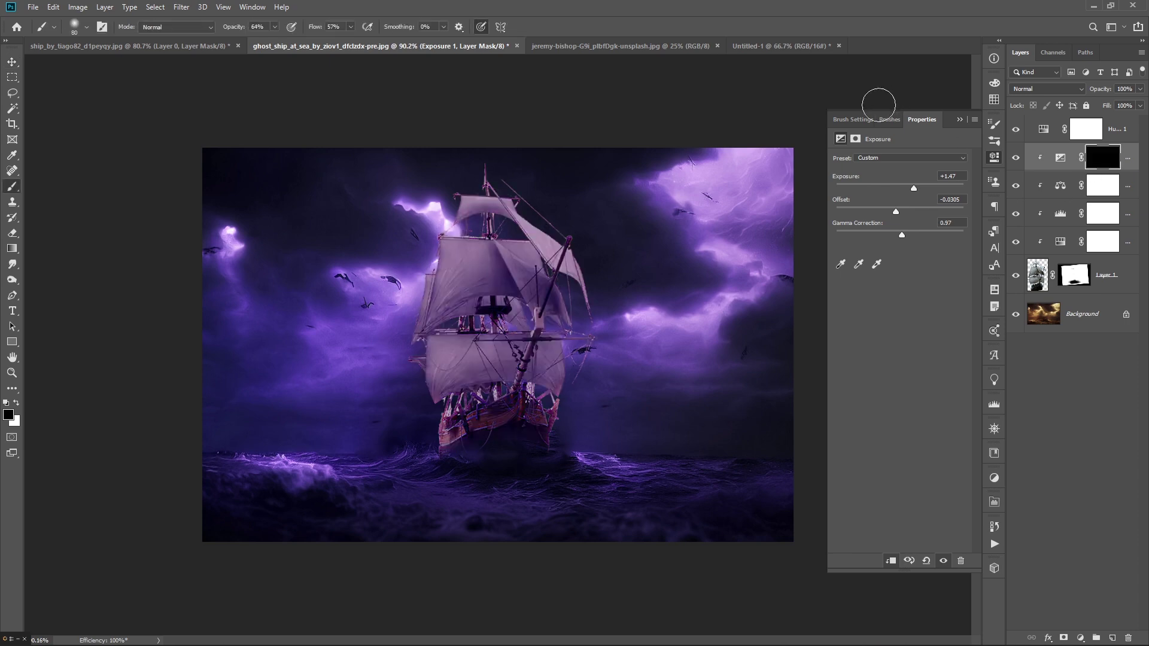
key(x)
key(0)
key(shift+0)
Paint white on the Exposure mask to brighten the sails, mast and ship's right edge
scroll(441, 188, up, 2)
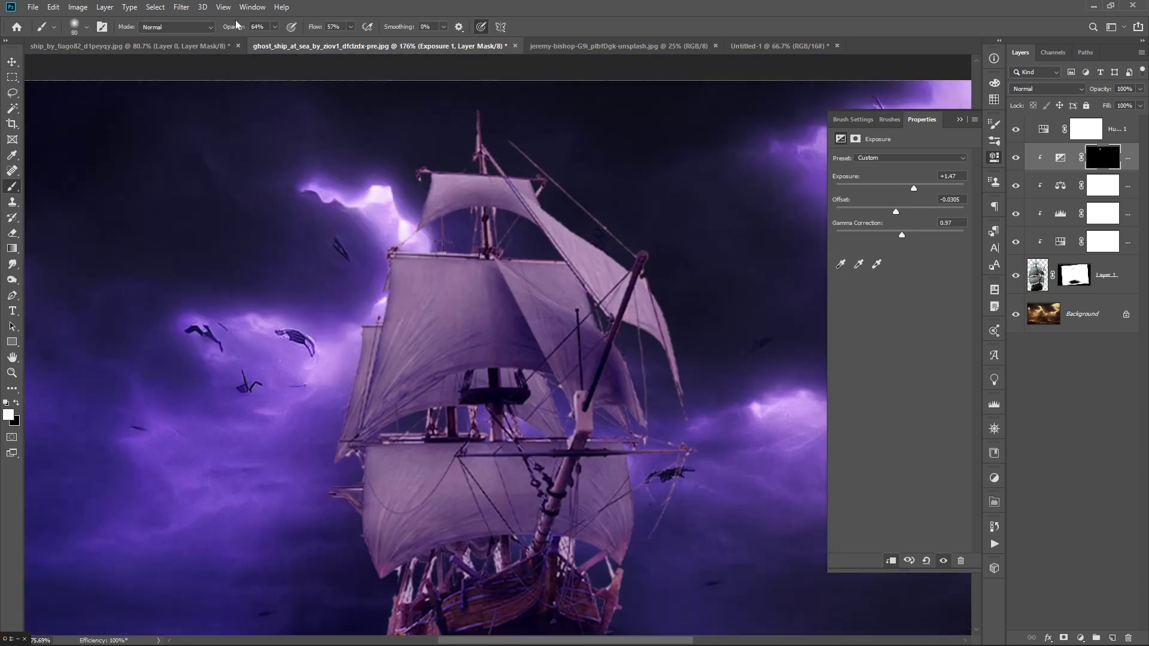
scroll(413, 168, up, 1)
drag(402, 160, 340, 427)
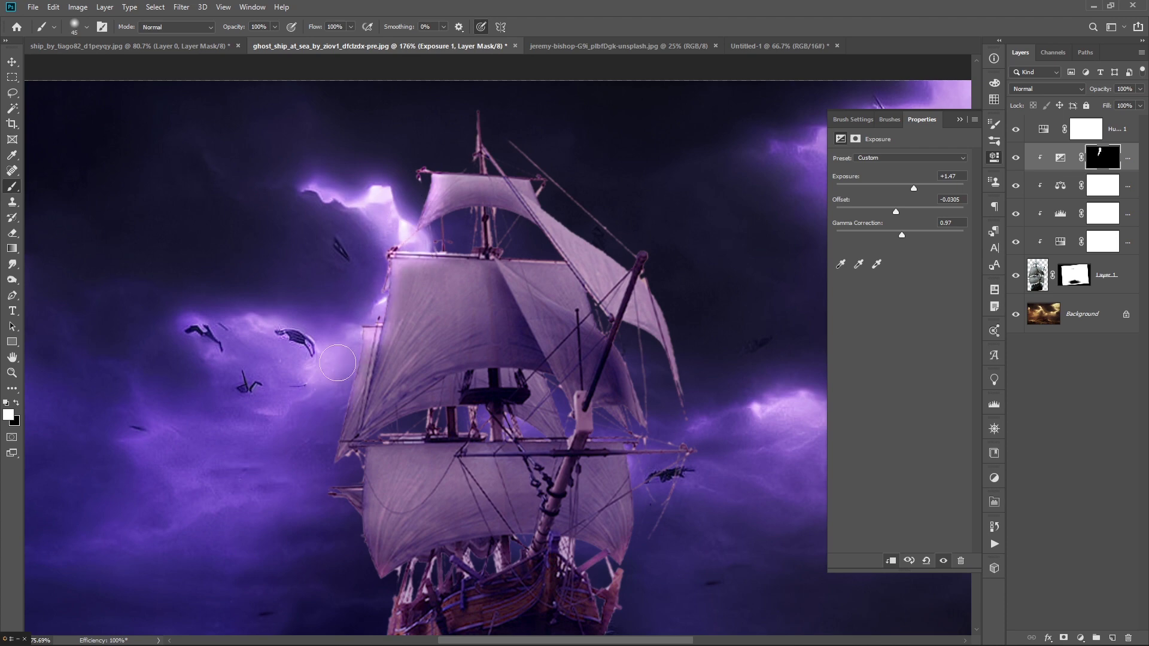
scroll(637, 455, down, 2)
drag(420, 360, 618, 221)
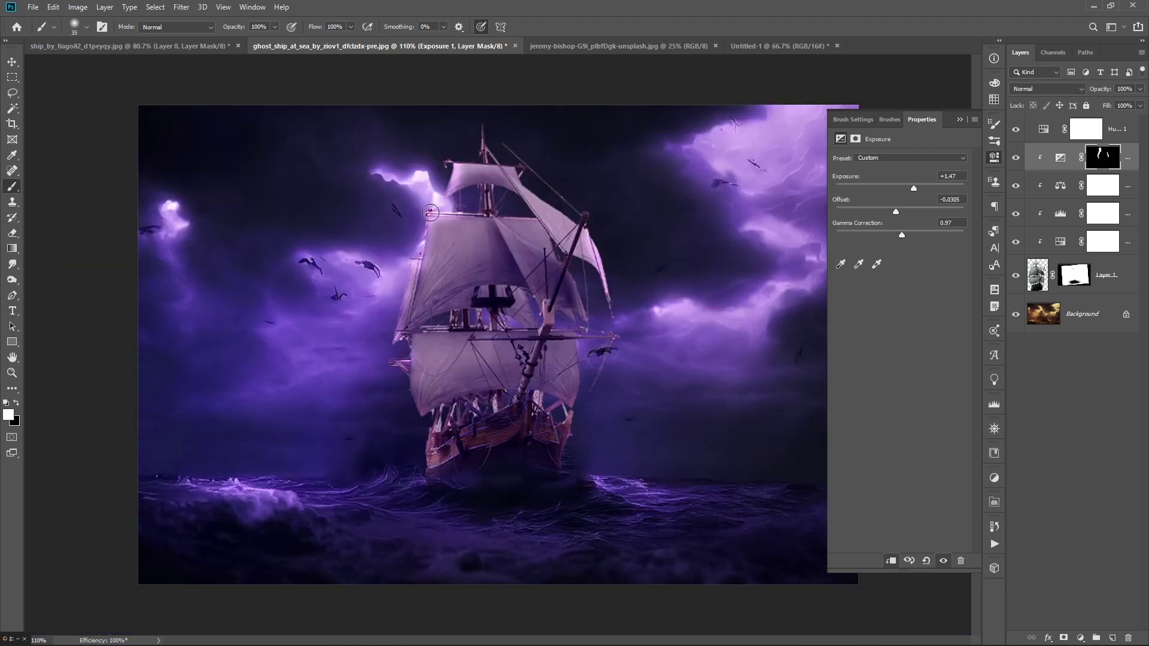
scroll(586, 330, down, 2)
key(bracketleft)
key(bracketleft)
key(bracketleft)
drag(563, 380, 544, 315)
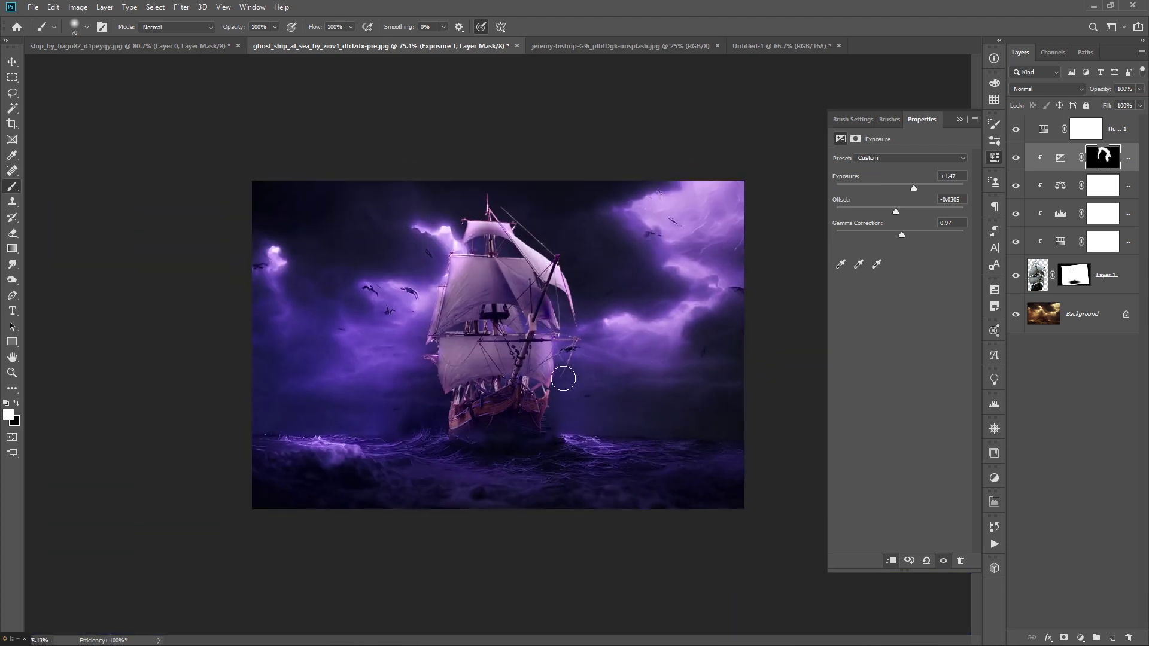
scroll(503, 344, up, 1)
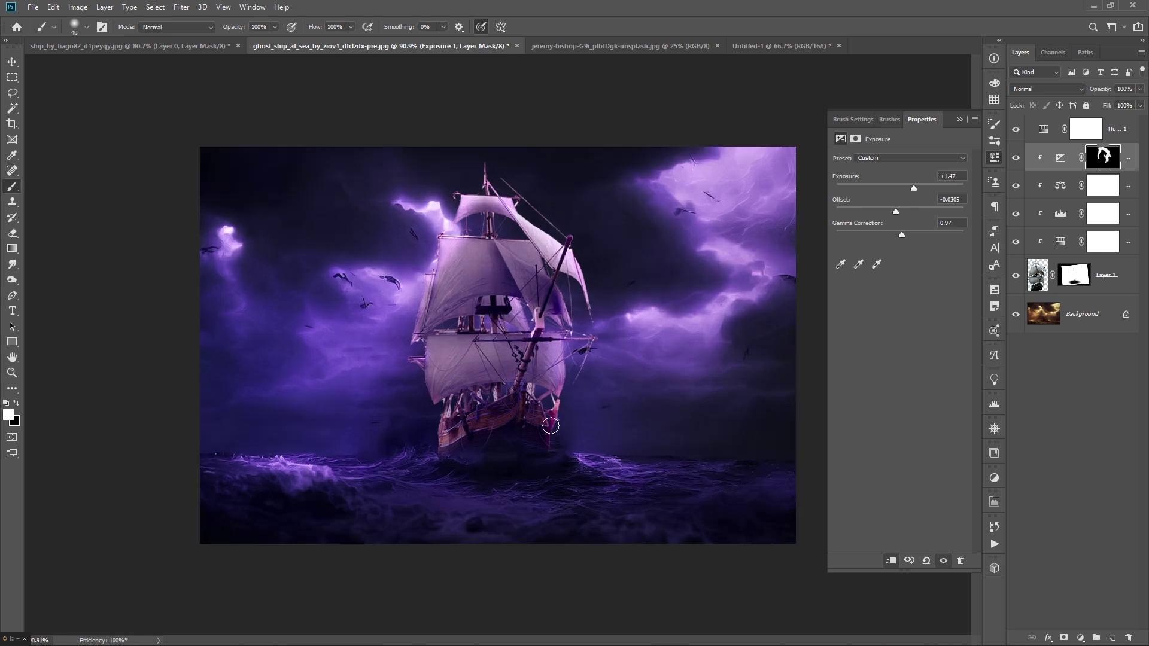
key(x)
key(bracketright)
key(bracketright)
key(bracketright)
click(1089, 637)
Add a clipped Curves layer (input 172, output 117), invert its mask, and paint it around the hull
click(1083, 483)
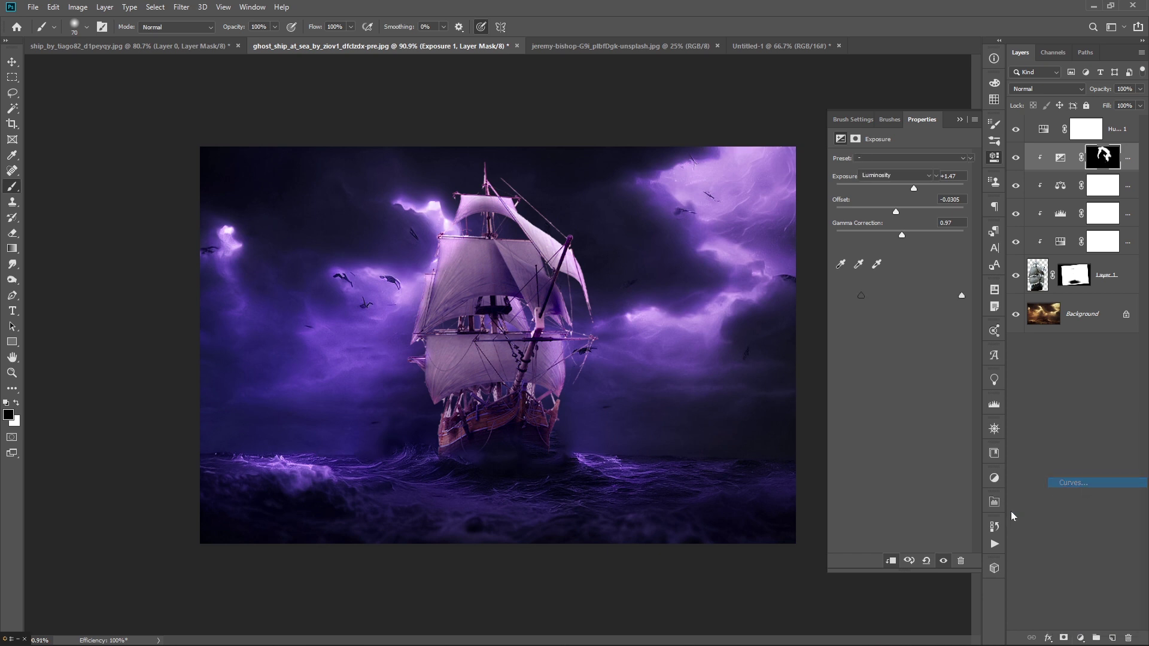
drag(923, 227, 929, 242)
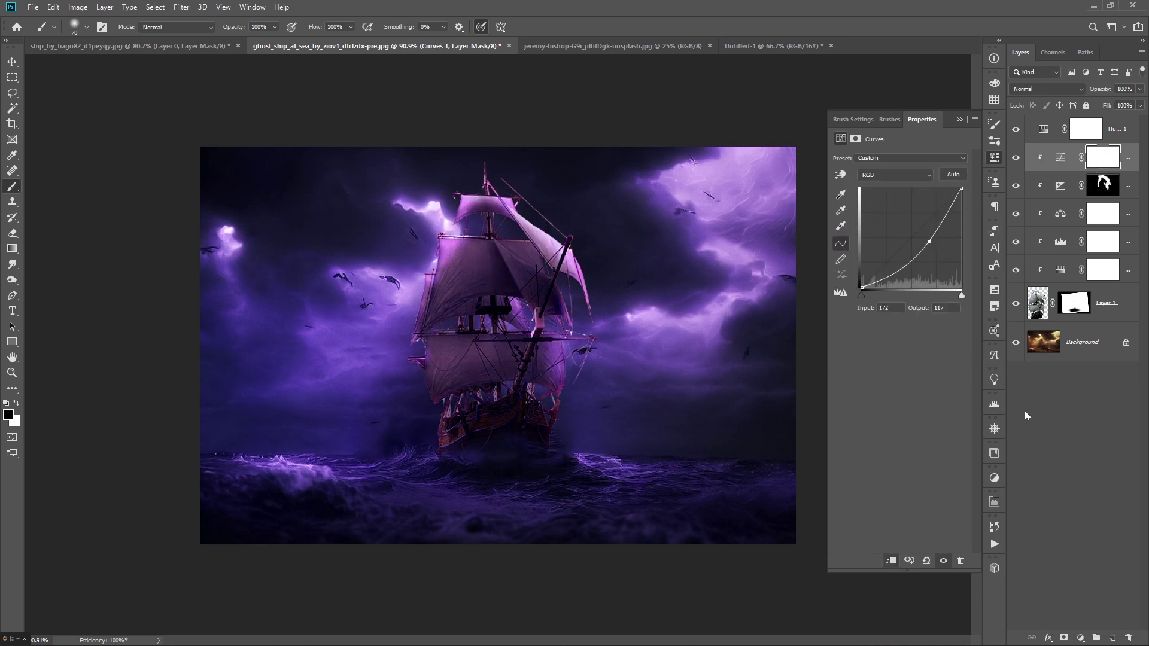
key(ctrl+i)
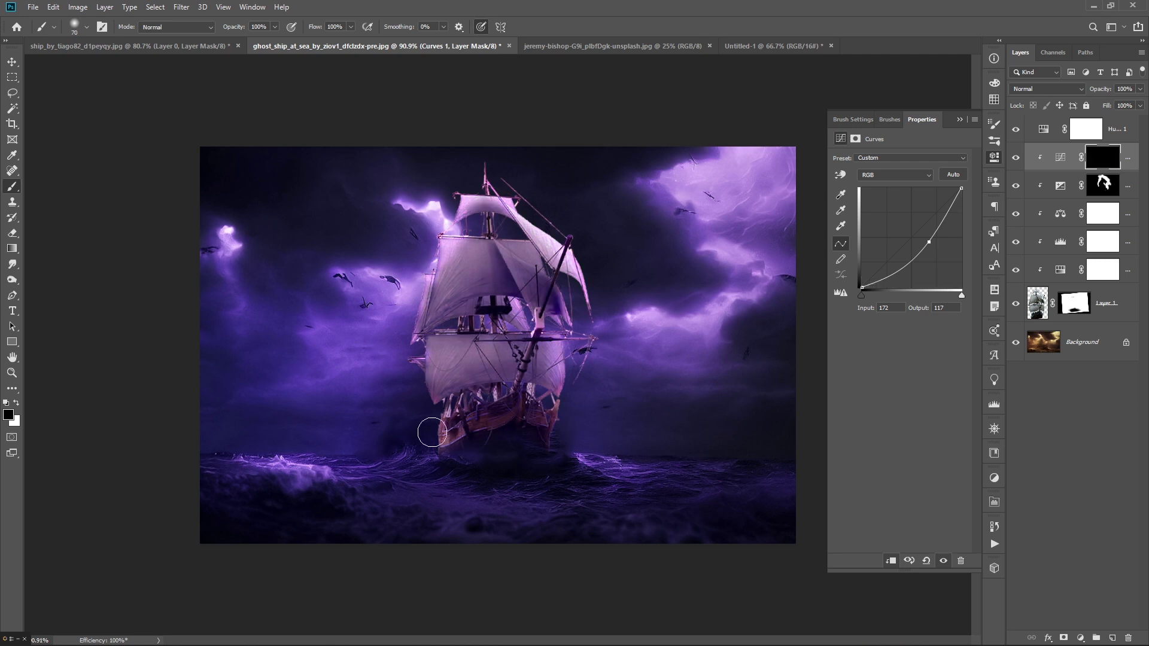
key(x)
mouse_move(429, 443)
mouse_down()
mouse_move(541, 415)
mouse_move(511, 337)
mouse_up()
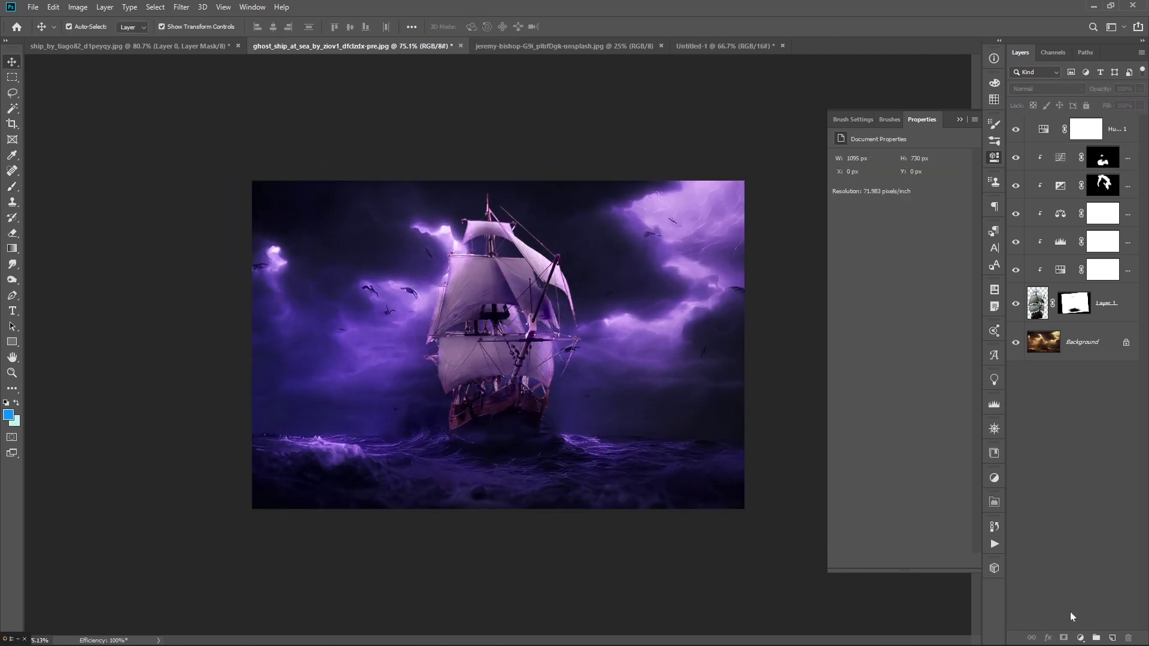
Create Layer 2 and paint a soft purple glow over the ship's hull with a 200 brush
click(1113, 638)
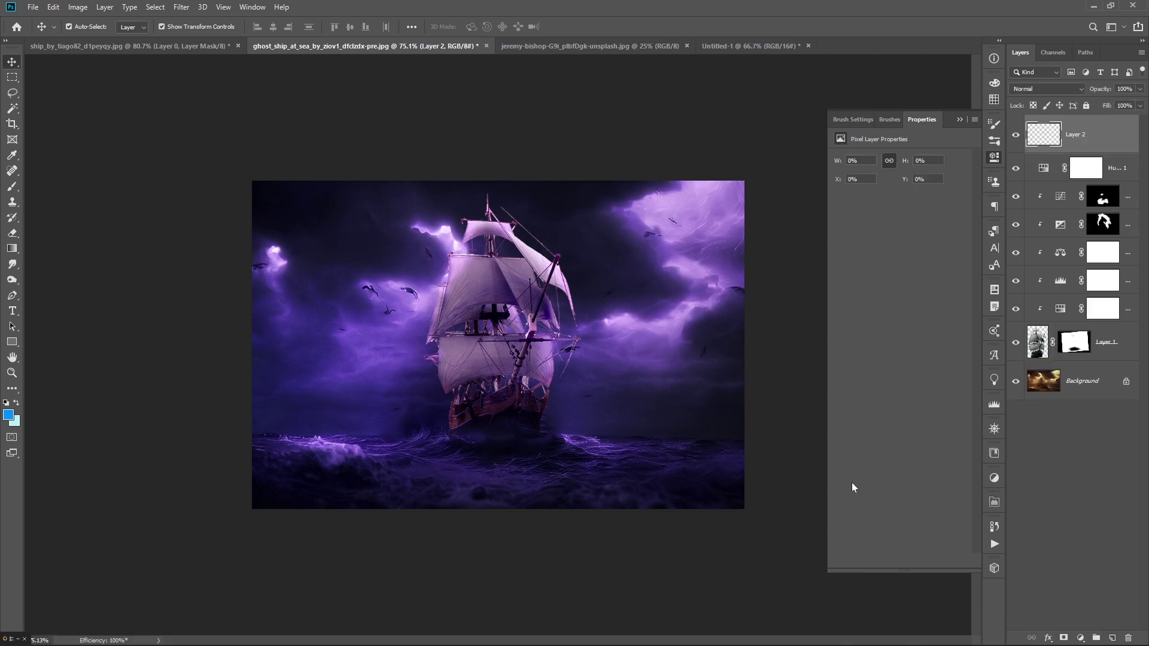
key(b)
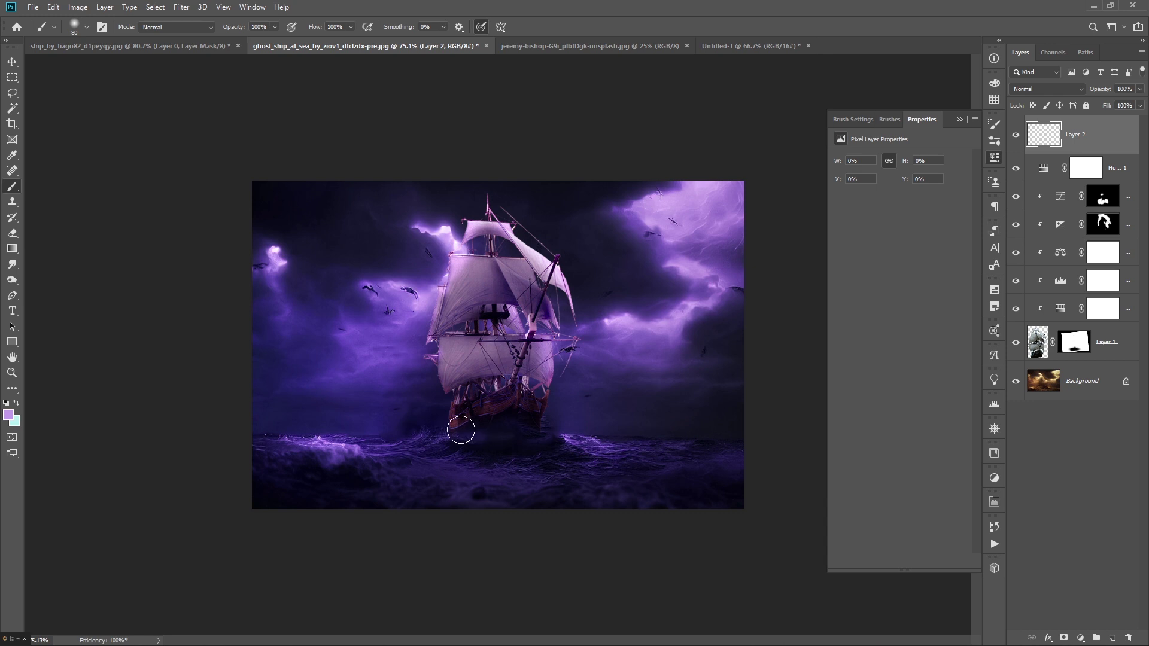
drag(461, 429, 535, 428)
key(ctrl+z)
key(bracketright)
key(bracketright)
key(bracketright)
key(bracketright)
key(bracketright)
drag(314, 27, 288, 27)
key(bracketleft)
drag(479, 431, 526, 434)
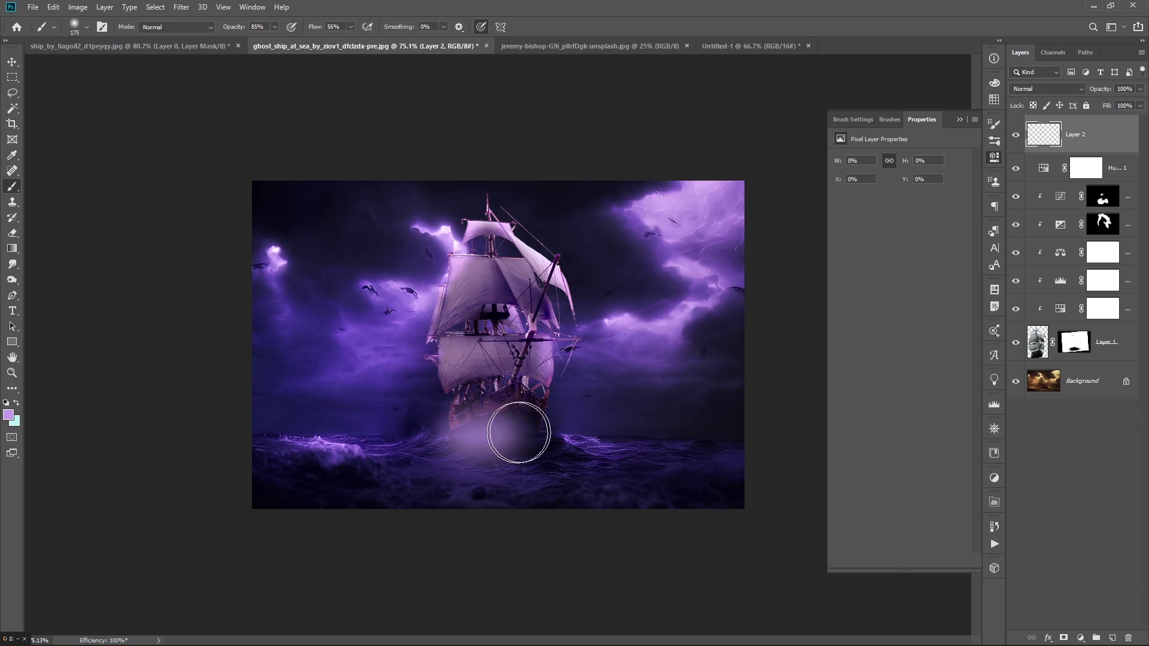
Set Layer 2 to Color blending and extend the glow right of the hull
click(1052, 90)
click(1052, 89)
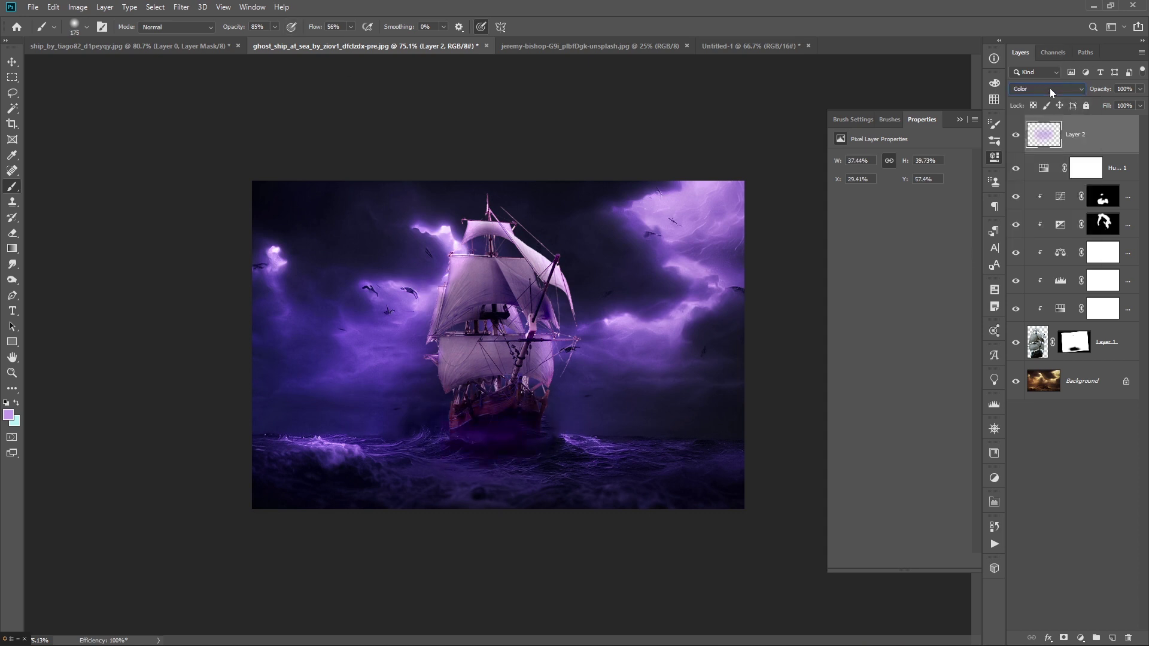
scroll(1052, 92, down, 1)
scroll(1052, 92, up, 1)
click(1051, 92)
drag(534, 437, 541, 431)
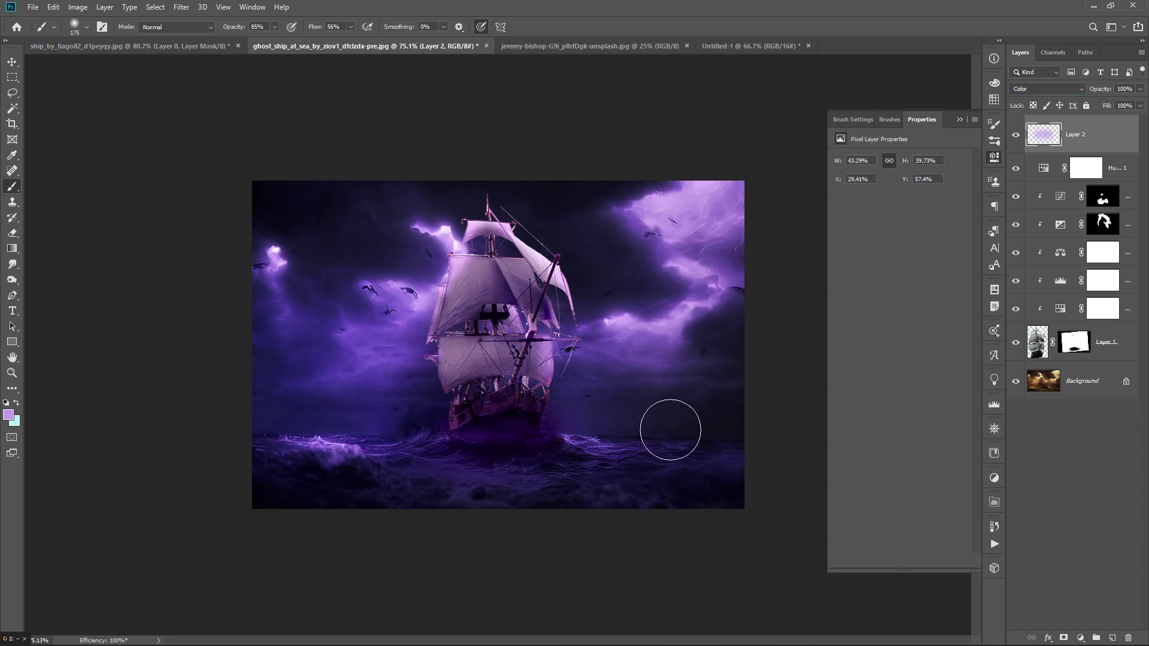
Add a clipped Hue/Saturation layer (Hue -16, Saturation +63, Lightness -6) and unlock Background as Layer 0
click(1082, 640)
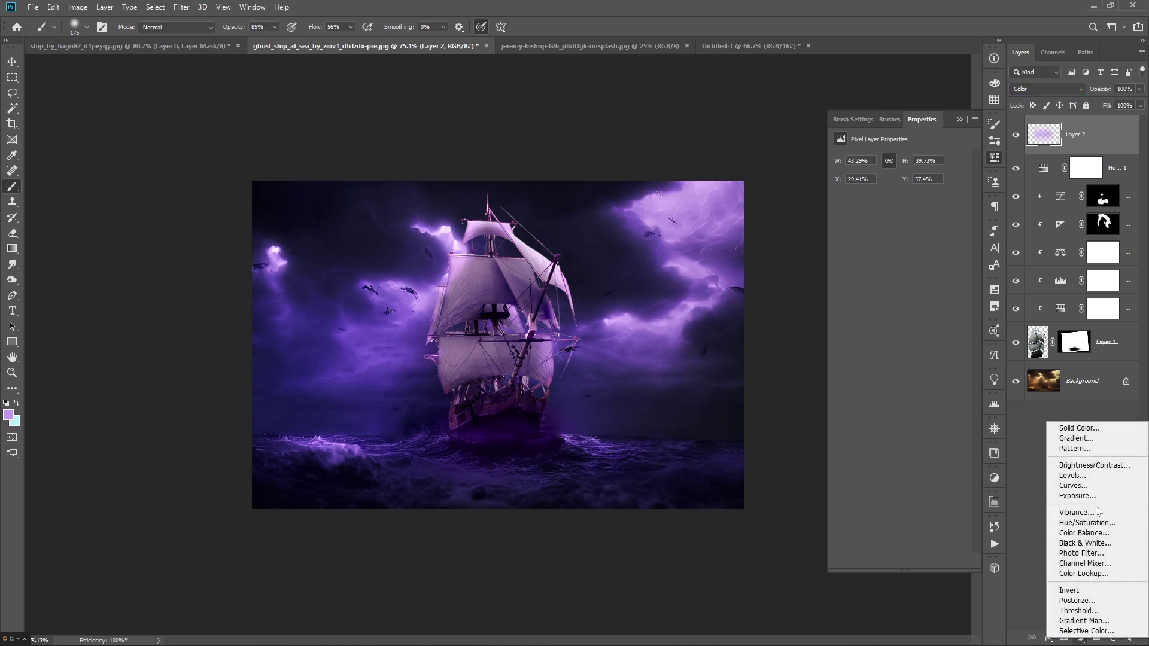
click(1092, 520)
mouse_move(894, 206)
mouse_down()
mouse_move(941, 231)
mouse_move(896, 247)
mouse_up()
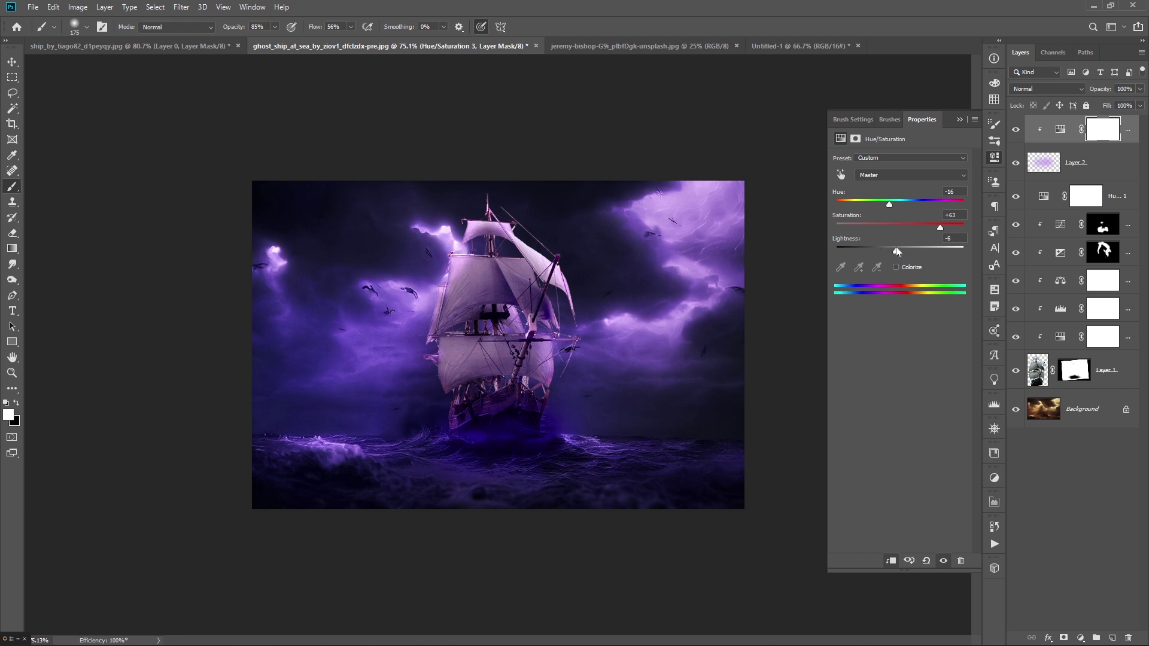
shift+click(1084, 407)
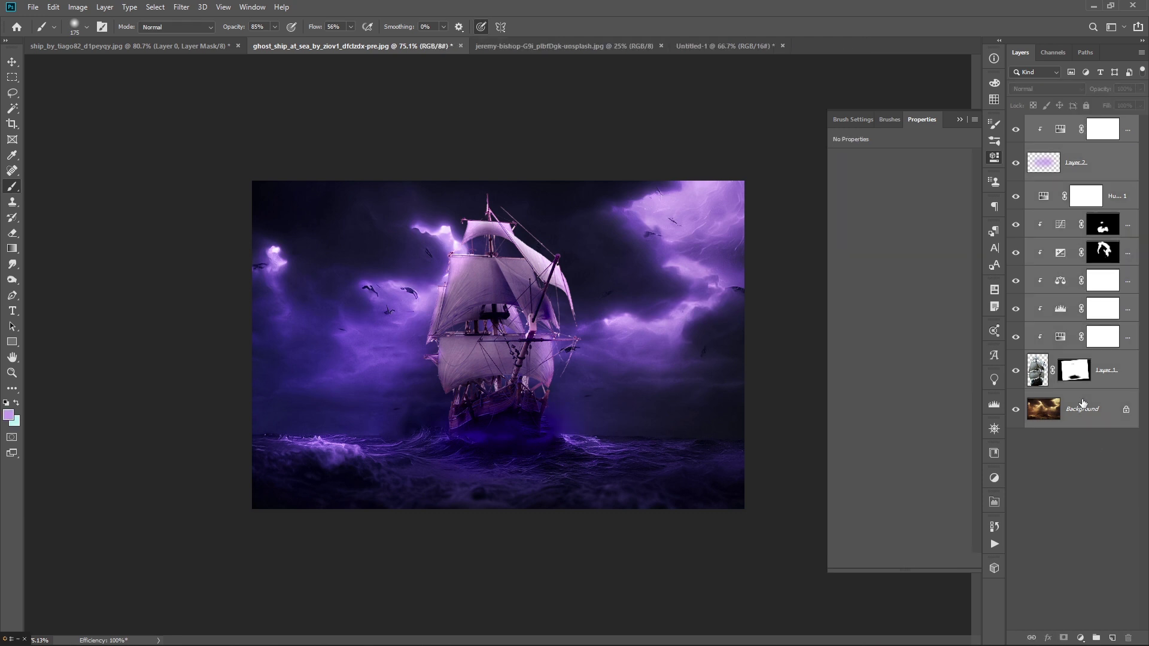
click(1127, 412)
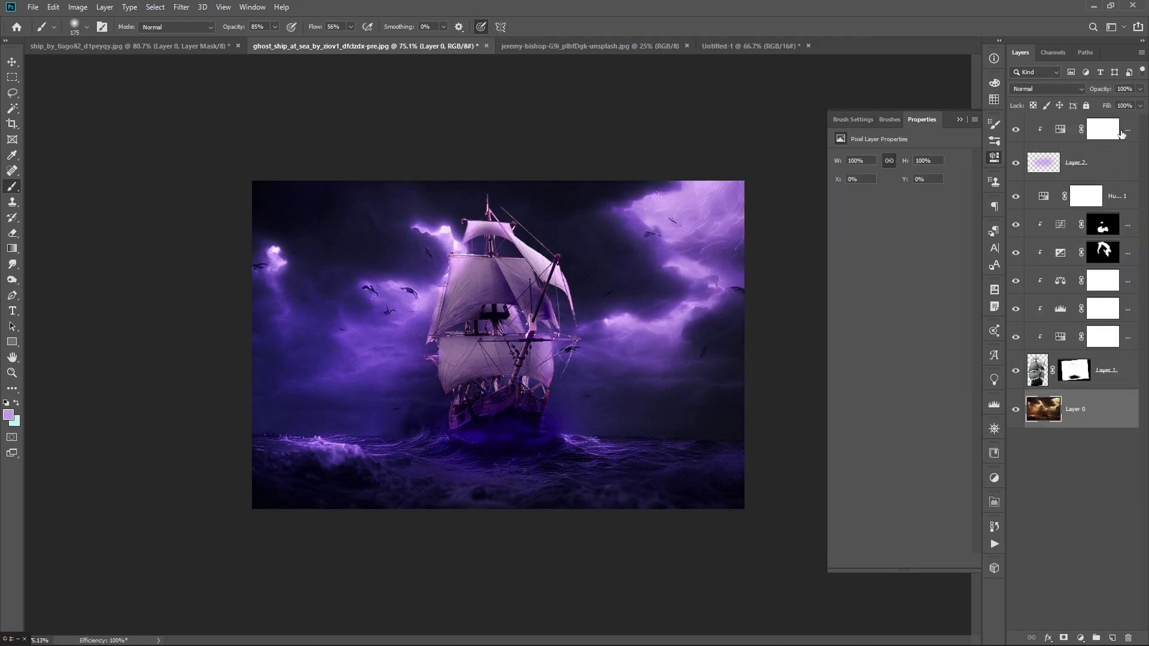
Convert the selected ship layers into one smart object
click(543, 47)
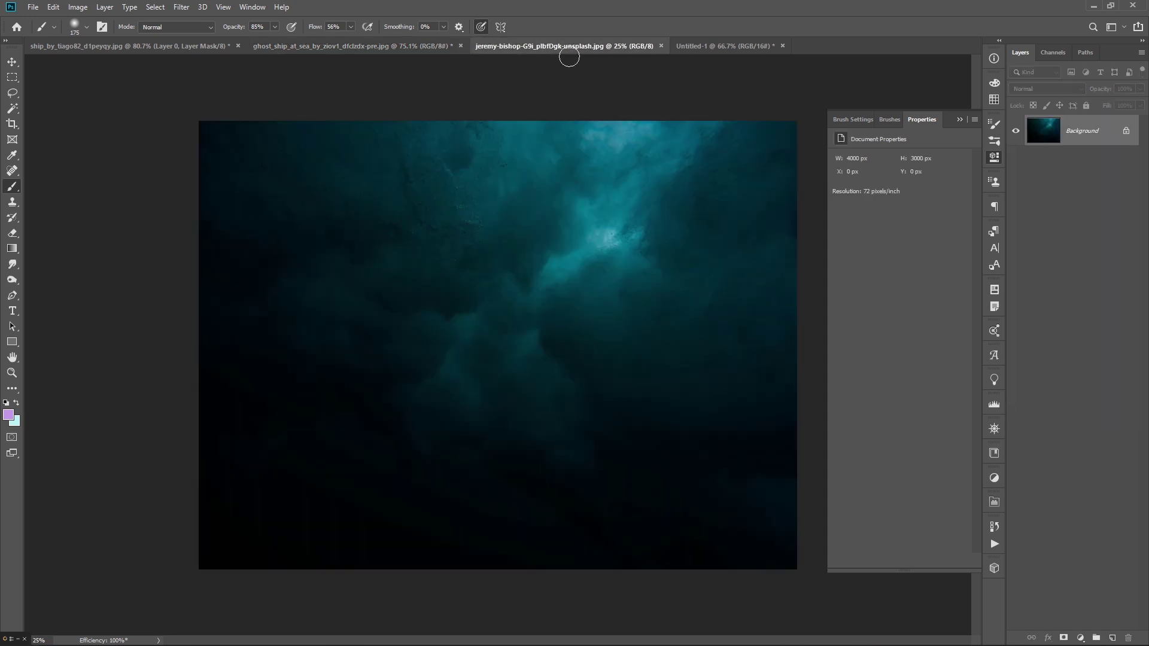
click(721, 46)
key(v)
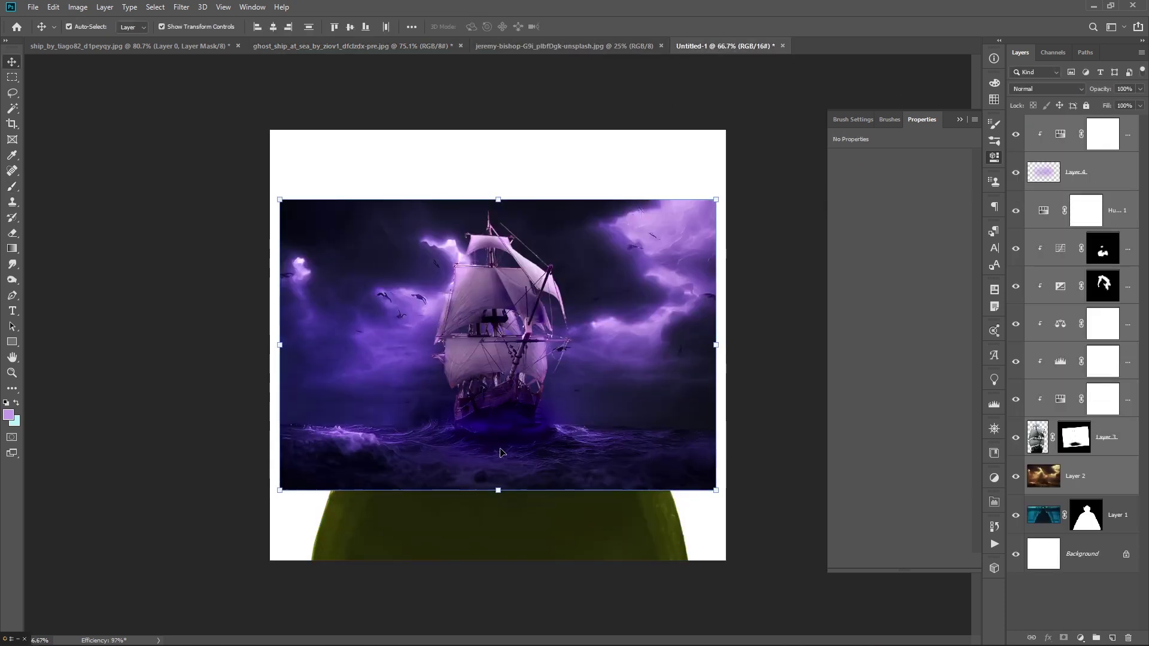
right_click(1128, 398)
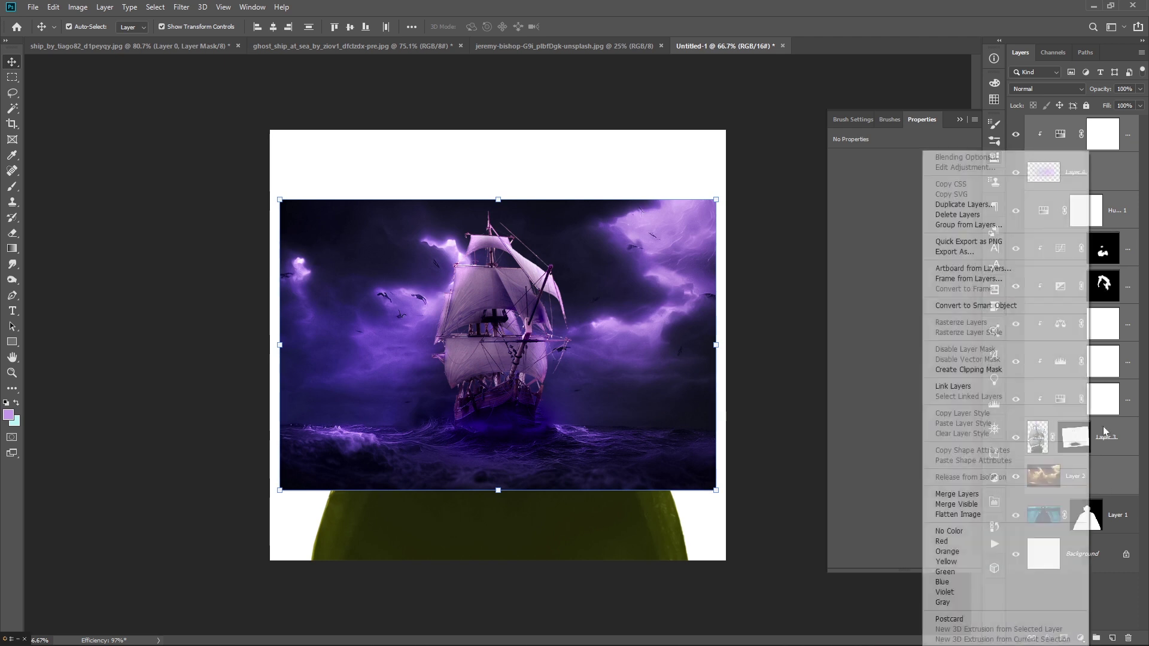
click(970, 308)
Move the ship smart object down, stretch it to canvas width, and give it a white mask
drag(590, 394, 586, 484)
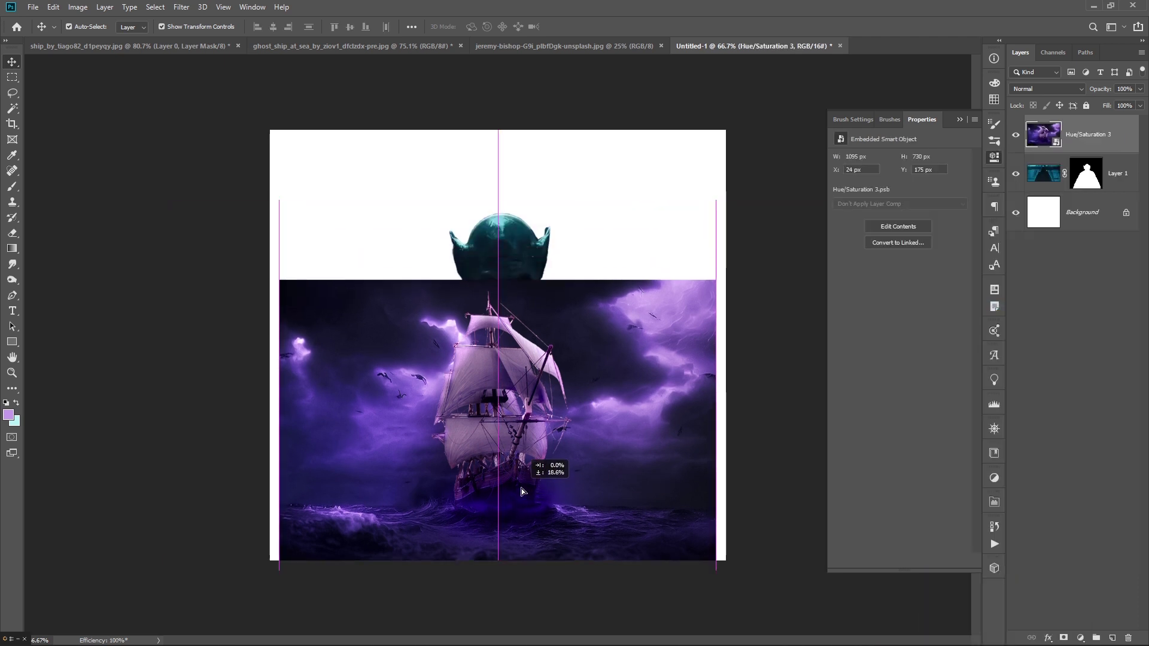
drag(711, 434, 734, 437)
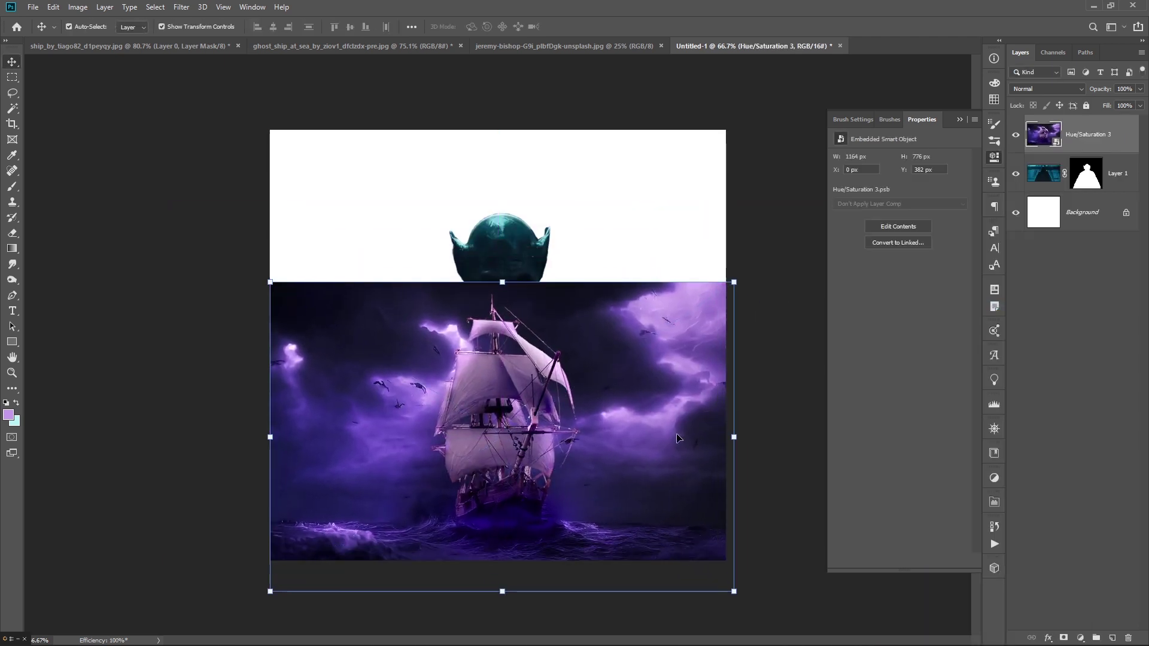
click(1063, 638)
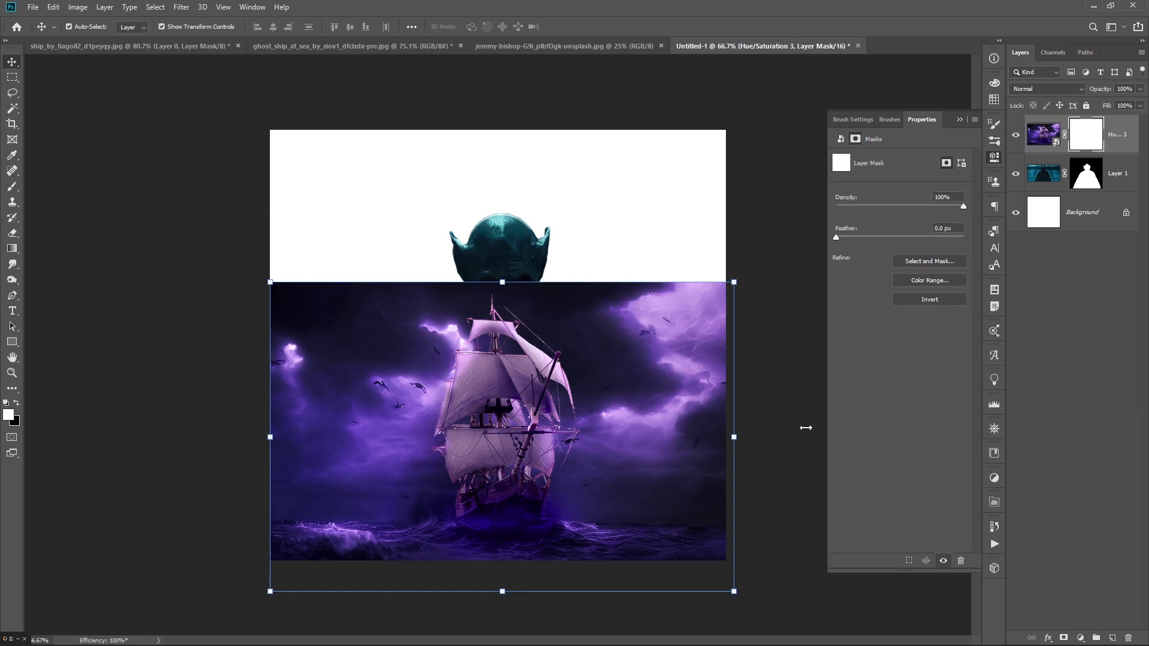
key(ctrl+i)
key(b)
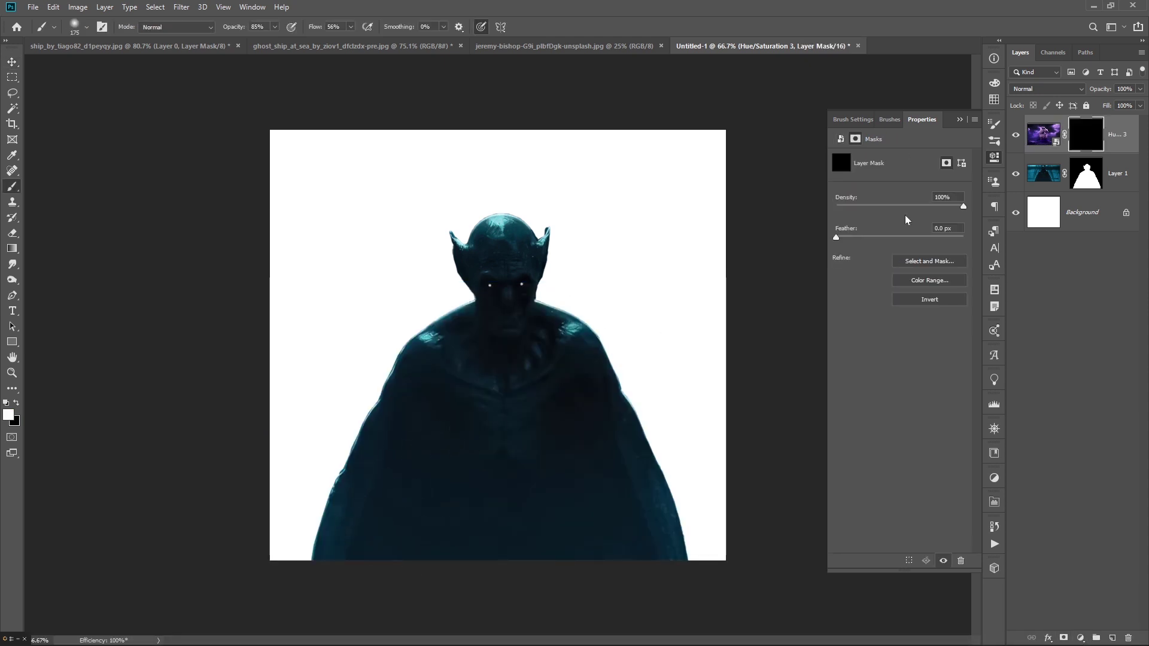
key(ctrl+i)
Clip a Hue/Saturation layer to the vampire, raising Hue toward dark blue-purple
click(1117, 175)
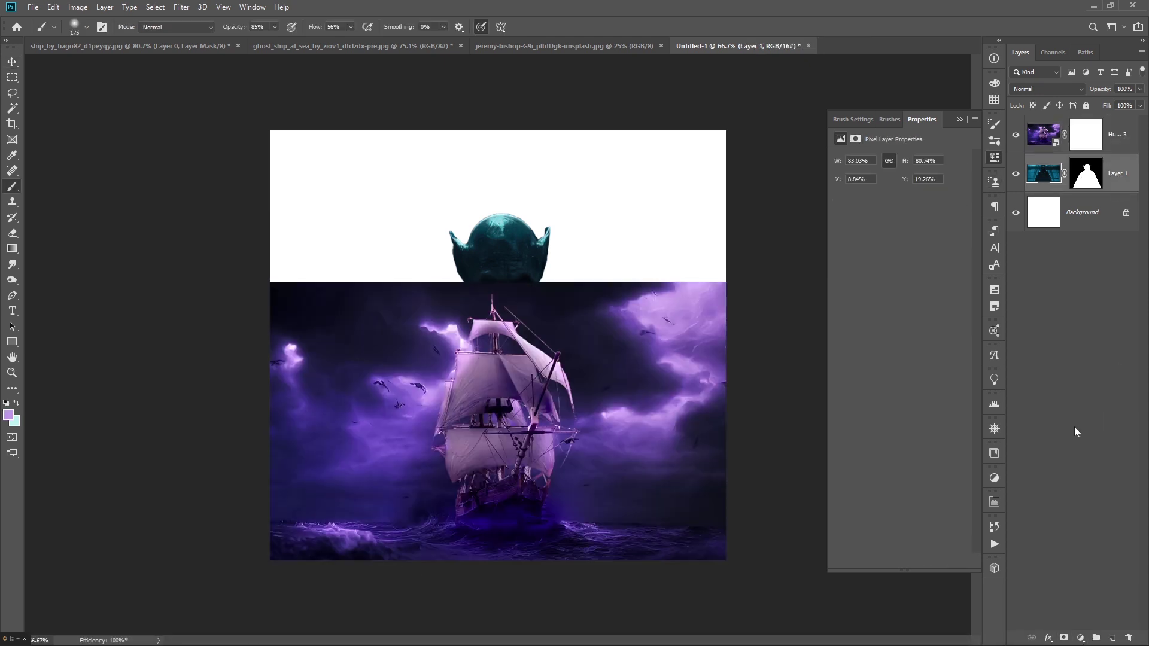
click(1081, 637)
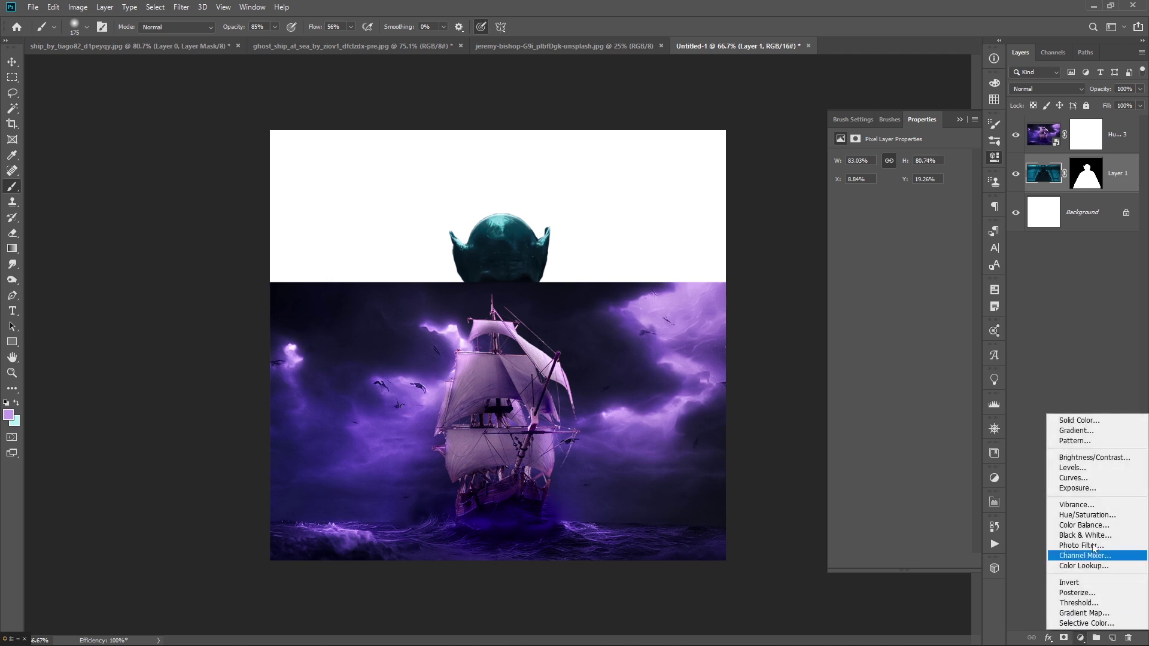
click(1084, 516)
click(892, 559)
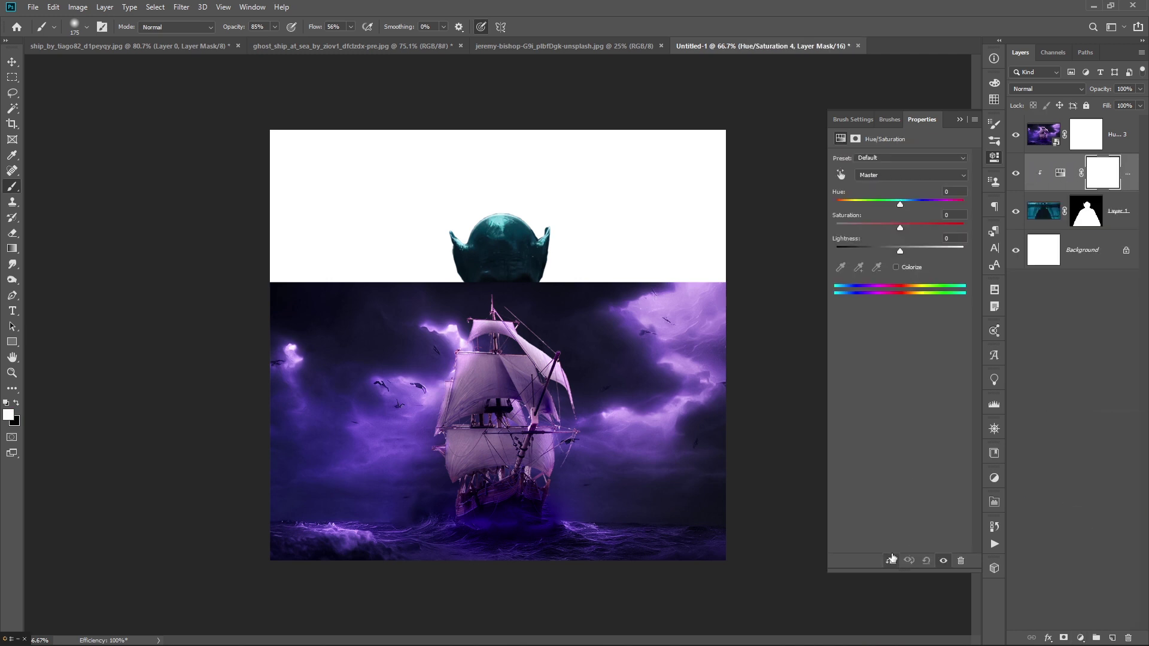
mouse_move(900, 204)
mouse_down()
mouse_move(835, 207)
mouse_move(927, 206)
mouse_up()
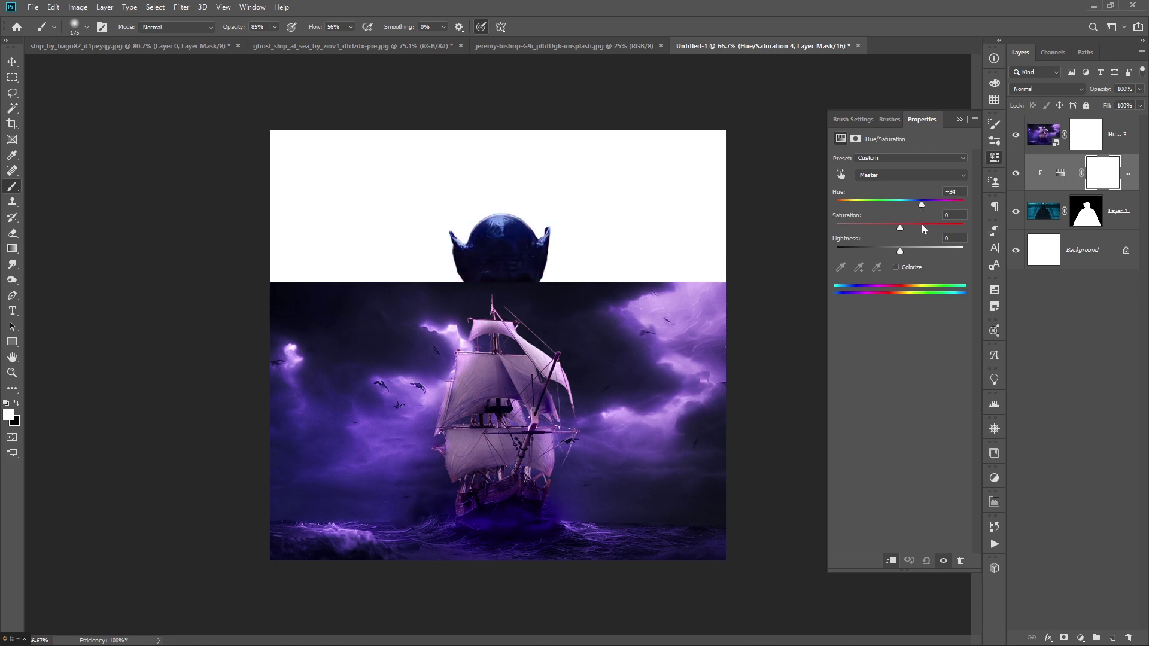
Invert the ship mask and paint the ship back over the cape, lowering opacity to 33%
click(1086, 134)
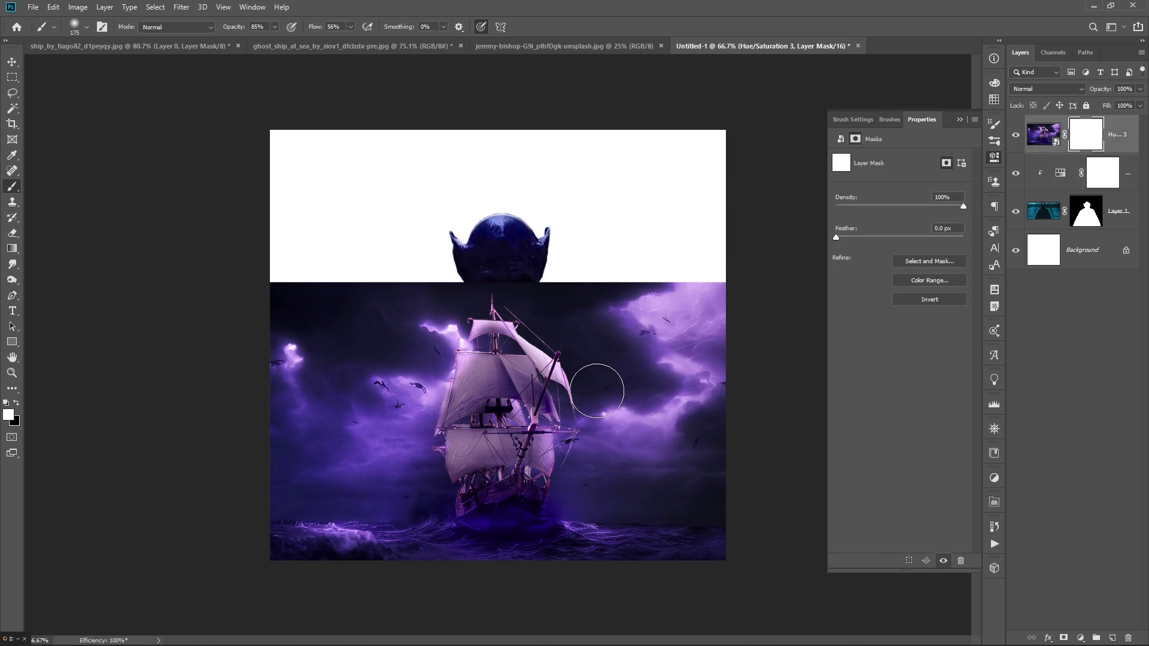
key(ctrl+i)
drag(446, 392, 428, 459)
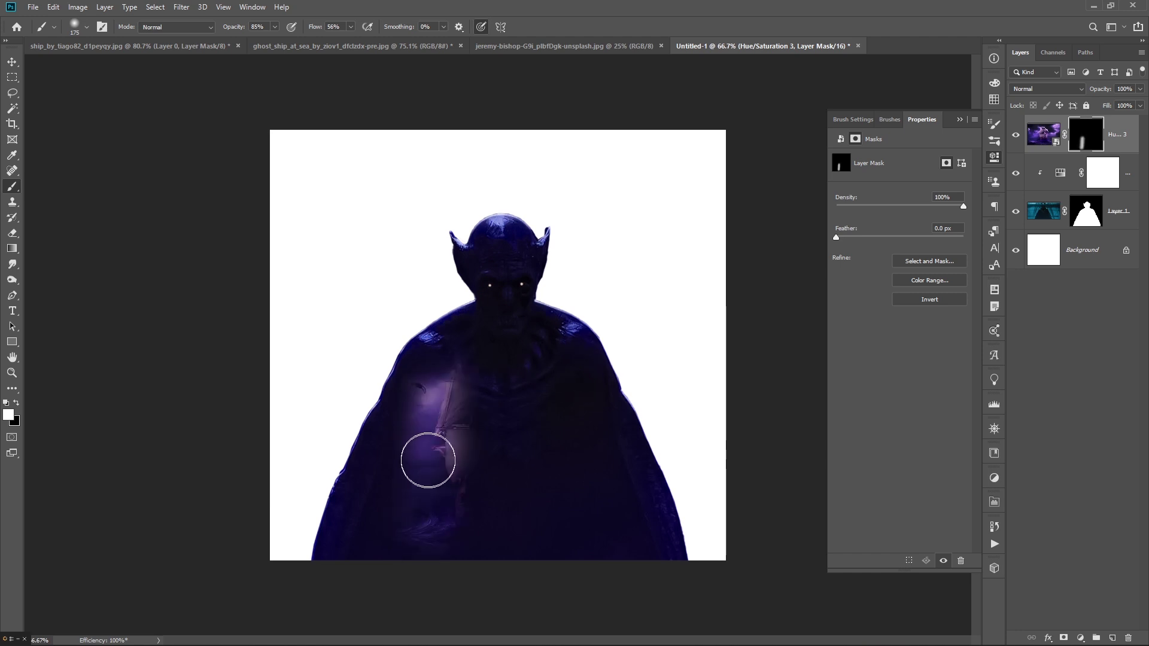
key(4)
key(4)
drag(245, 26, 239, 27)
Paint fog into the cape with a 400 brush and squash the mask to 84.9% height
key(bracketright)
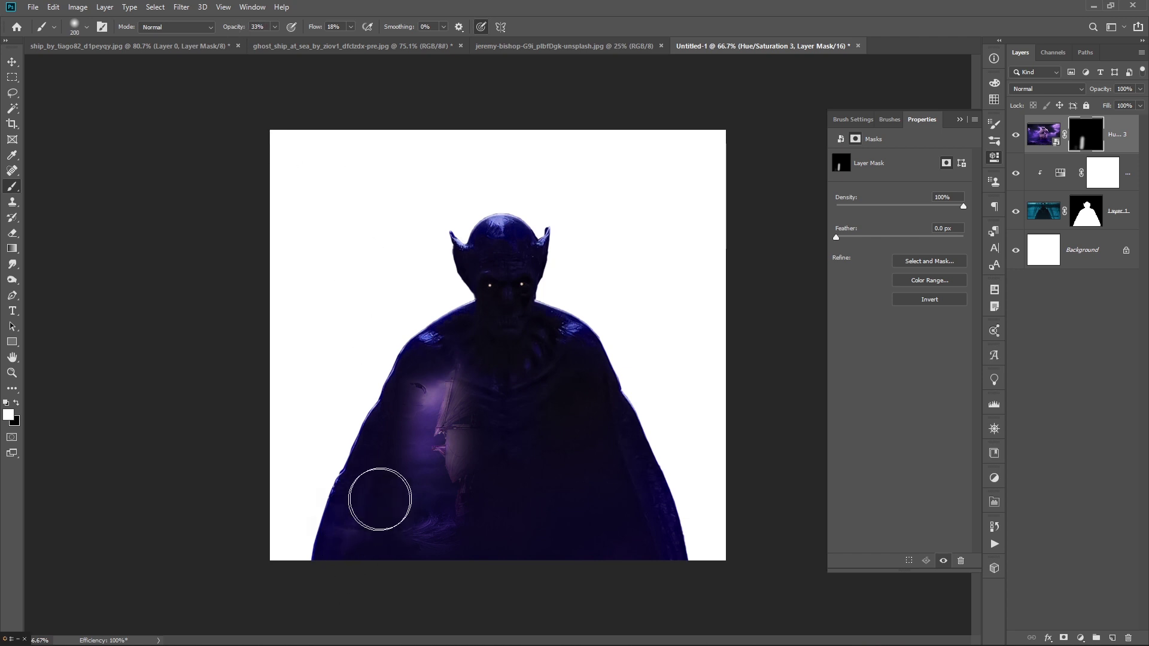
key(bracketright)
key(bracketright)
key(bracketright)
mouse_move(380, 499)
mouse_down()
mouse_move(318, 579)
mouse_move(506, 390)
mouse_move(487, 488)
mouse_move(670, 474)
mouse_up()
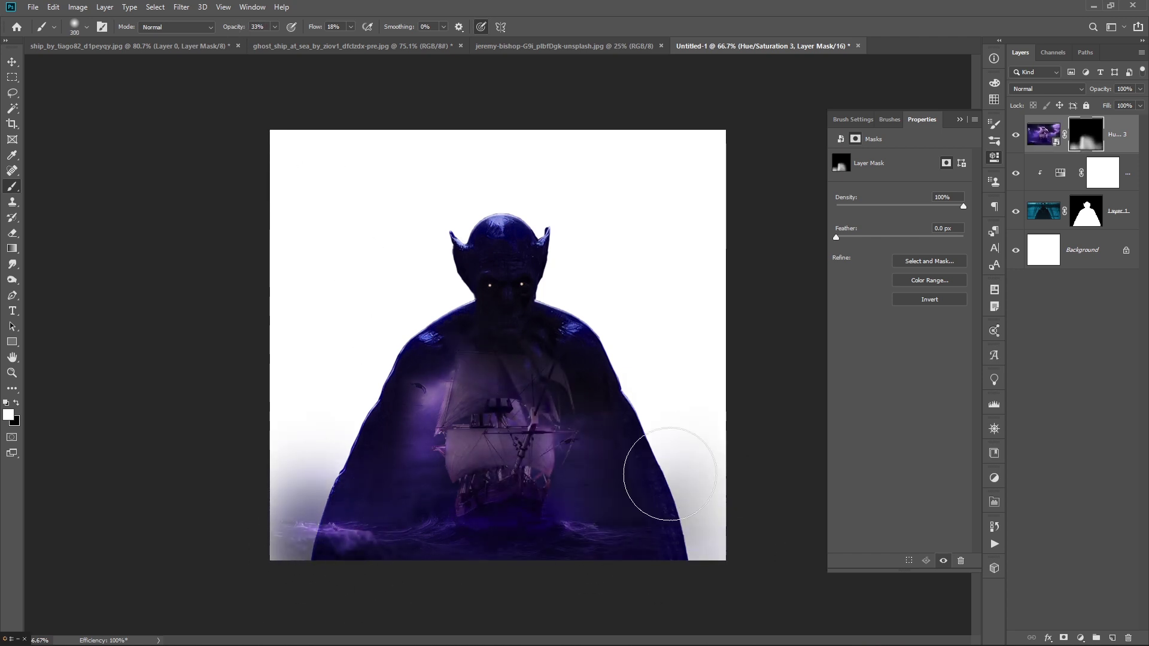
key(bracketright)
mouse_move(616, 501)
mouse_down()
mouse_move(400, 505)
mouse_move(680, 552)
mouse_up()
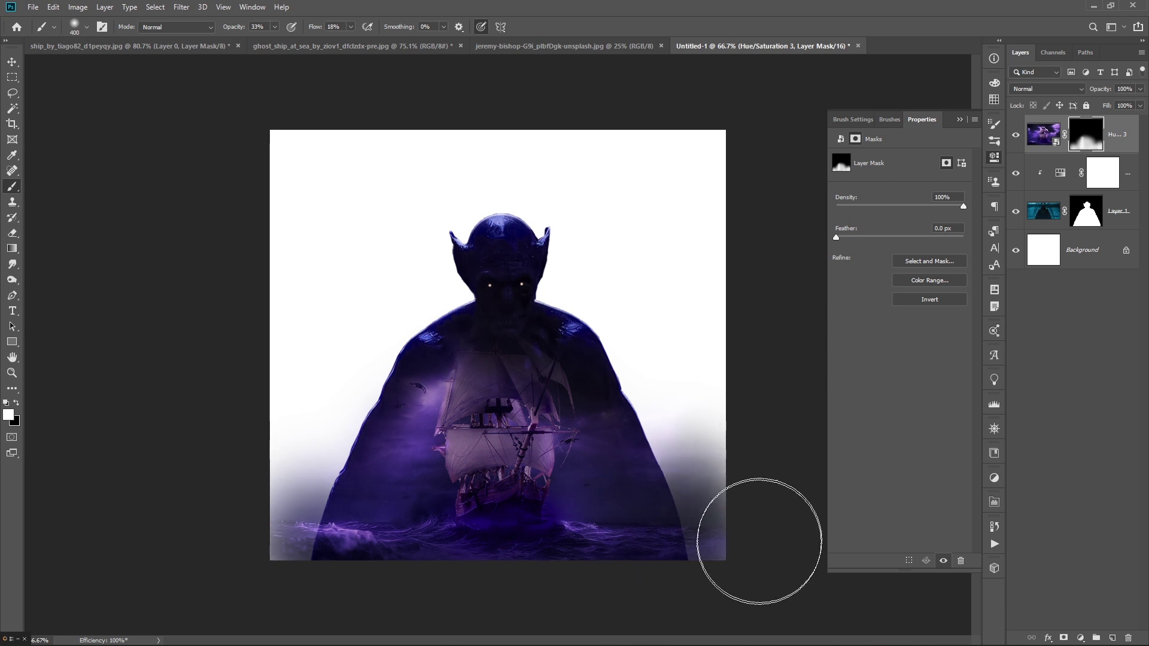
key(ctrl+t)
drag(501, 282, 493, 331)
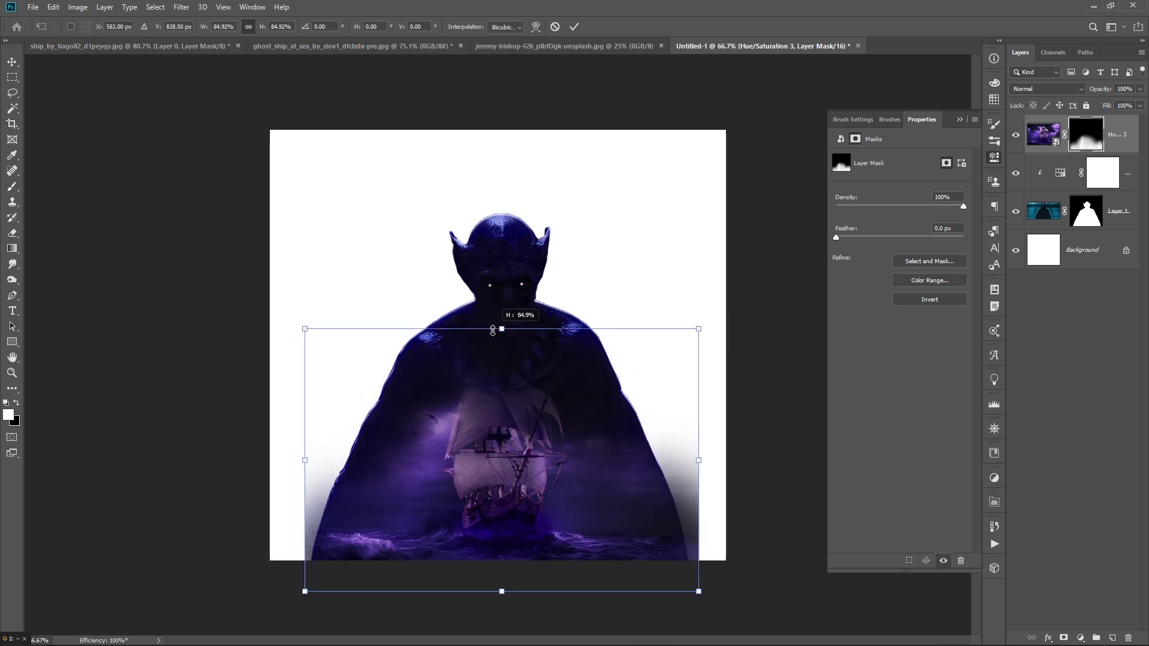
Commit the mask transform and enlarge the vampire on the canvas
key(Return)
key(v)
drag(518, 200, 510, 145)
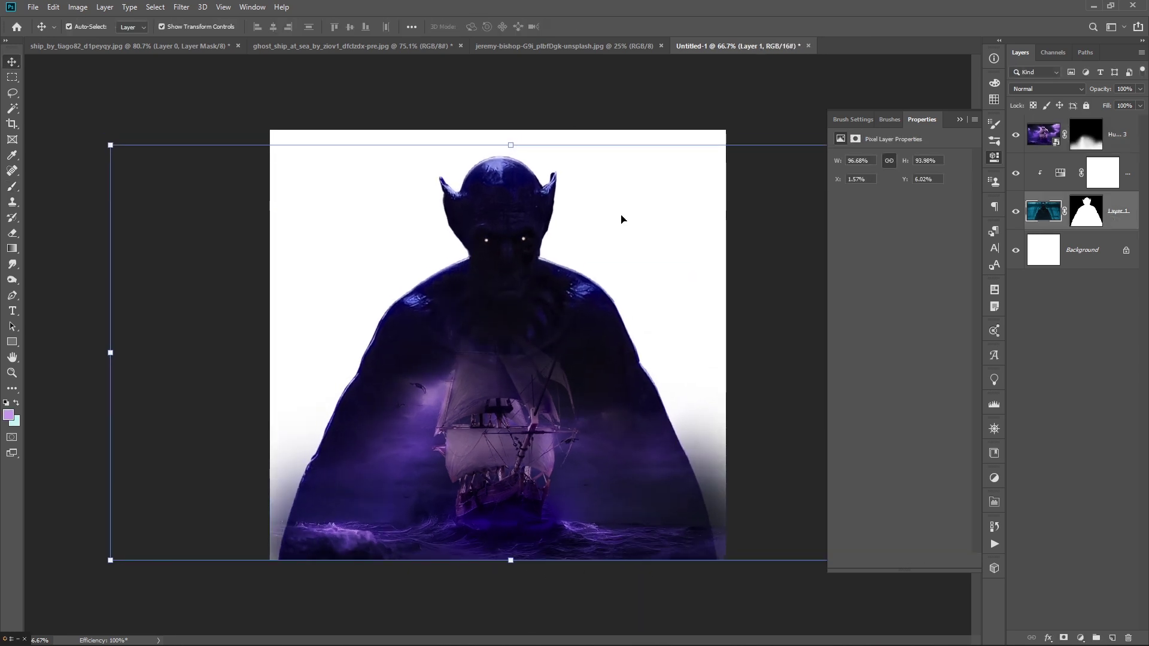
Extend the canvas upward and right with Crop, then unlock and hide the Background
key(c)
drag(429, 123, 429, 42)
drag(731, 345, 744, 321)
key(Return)
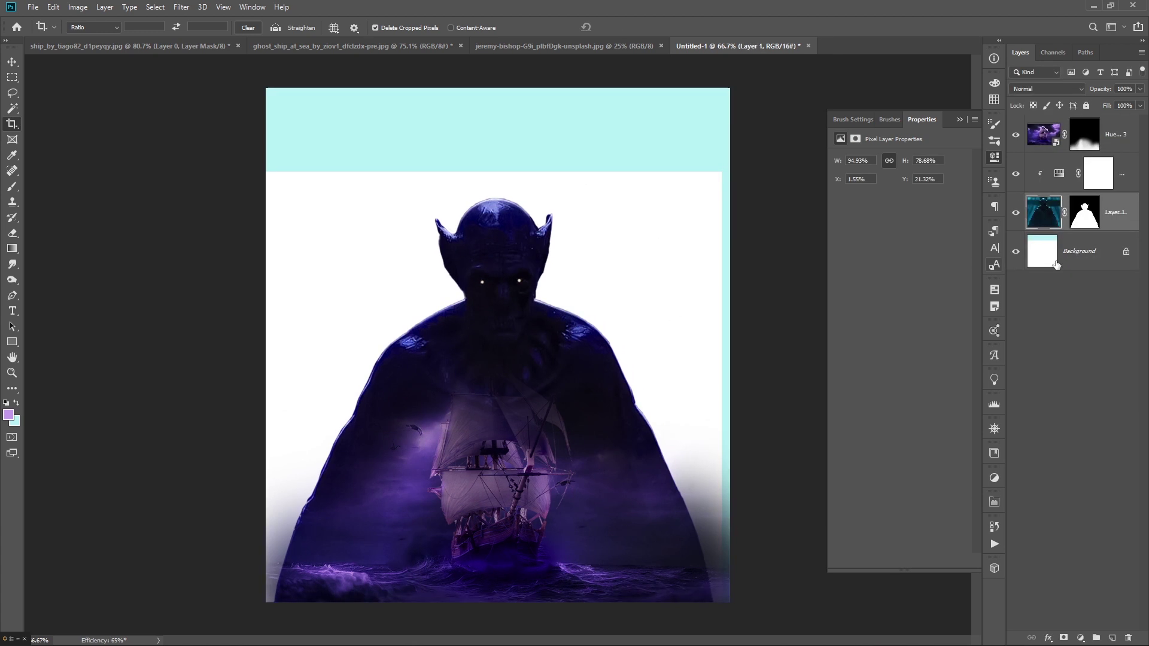
click(1057, 264)
click(1126, 251)
Paint more of the ship into view on its mask with a 150 brush
click(1016, 252)
click(1084, 135)
key(b)
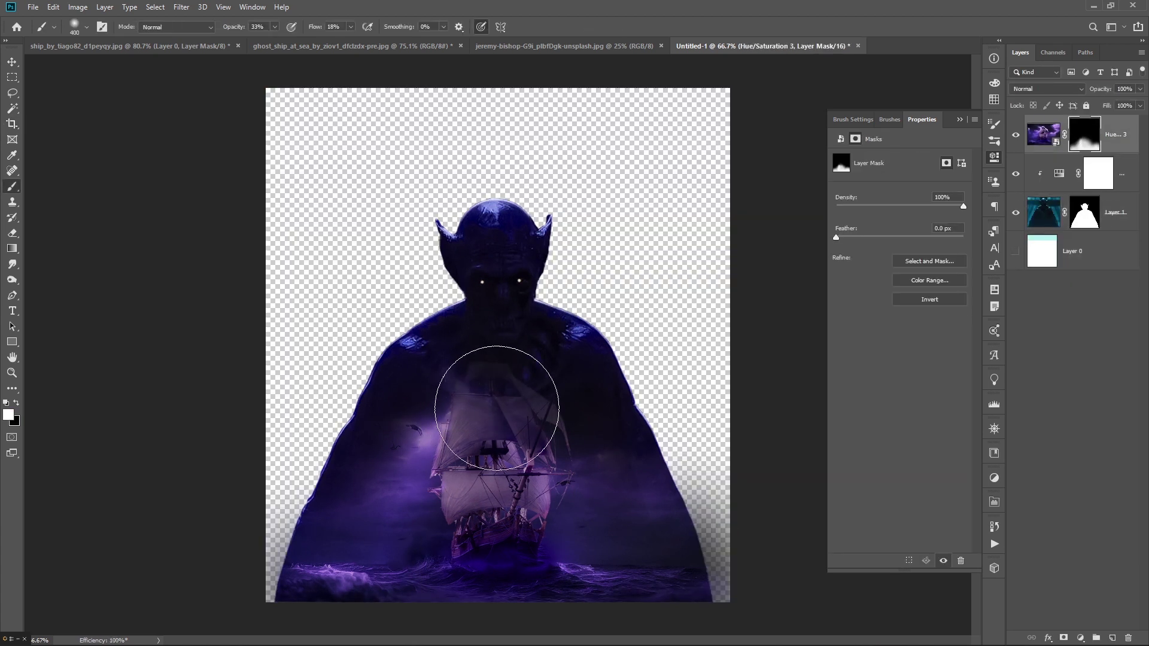
key(bracketleft)
key(bracketleft)
key(bracketleft)
mouse_move(467, 383)
mouse_down()
mouse_move(515, 437)
mouse_move(533, 539)
mouse_up()
scroll(533, 538, down, 1)
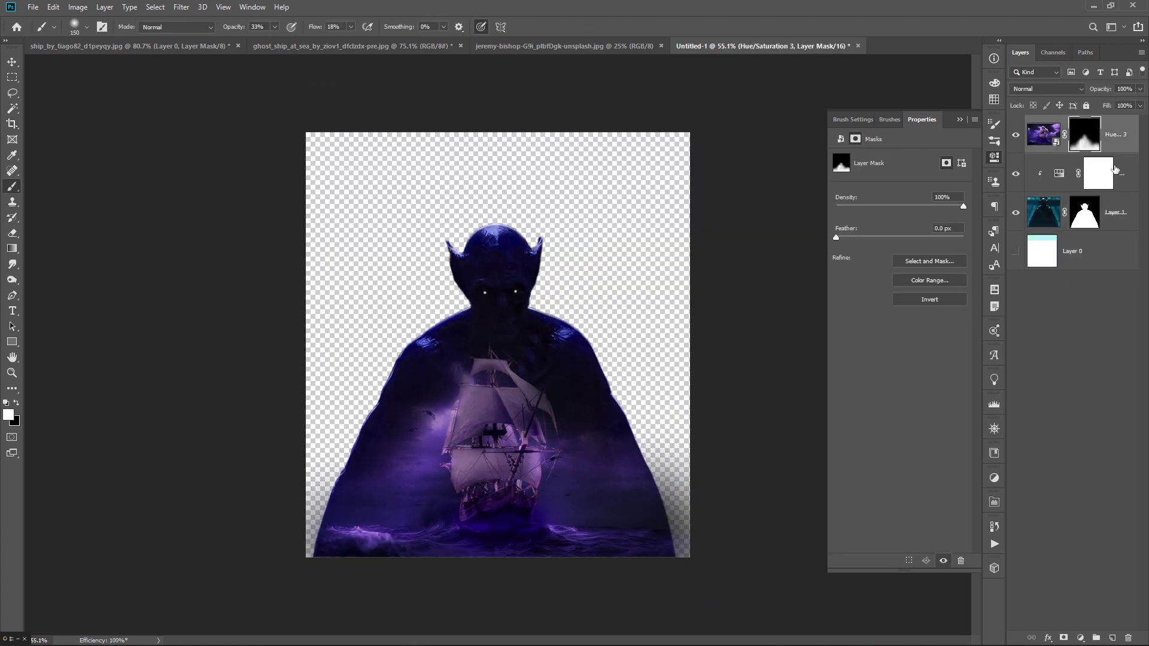
Free Transform the ship smart object lower inside the cape
click(1044, 134)
key(ctrl+t)
drag(495, 326, 500, 384)
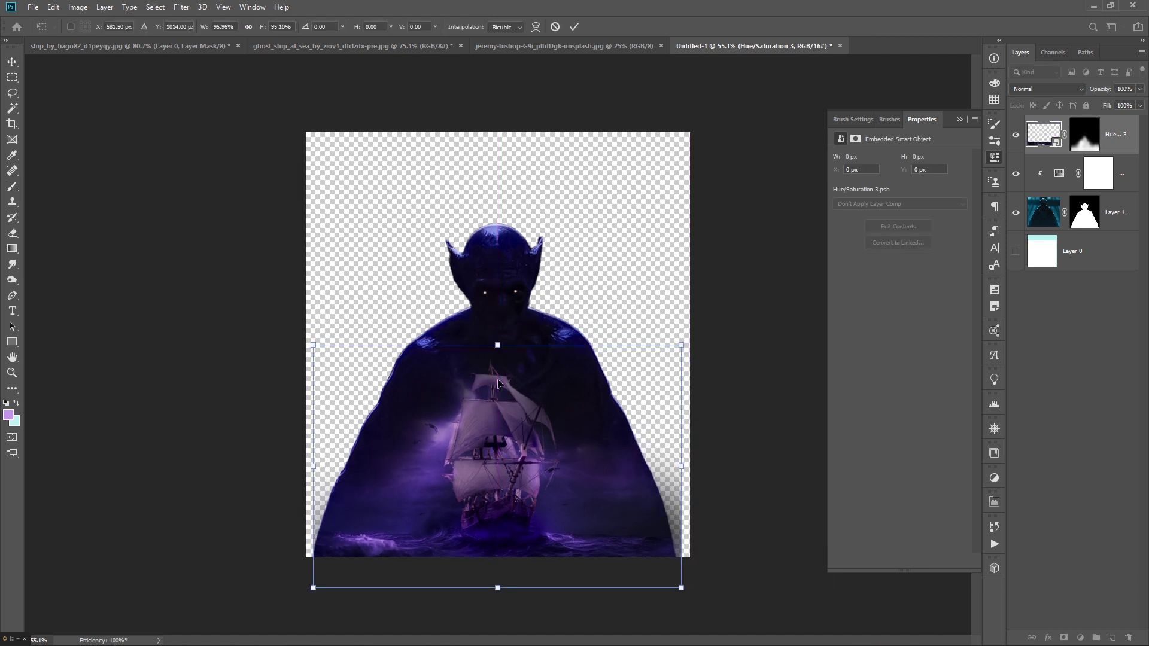
key(Return)
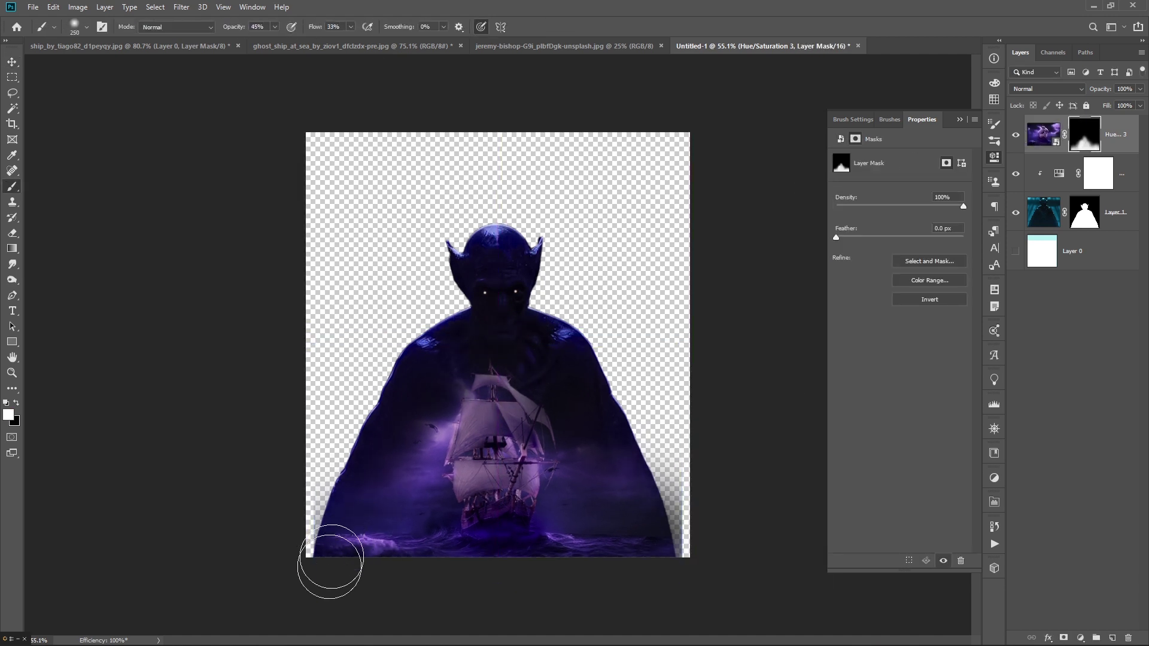
click(659, 419)
In the ghost ship document, hide Layer 2 and merge Hue/Saturation and Layer 0 into a smart object
key(v)
click(217, 46)
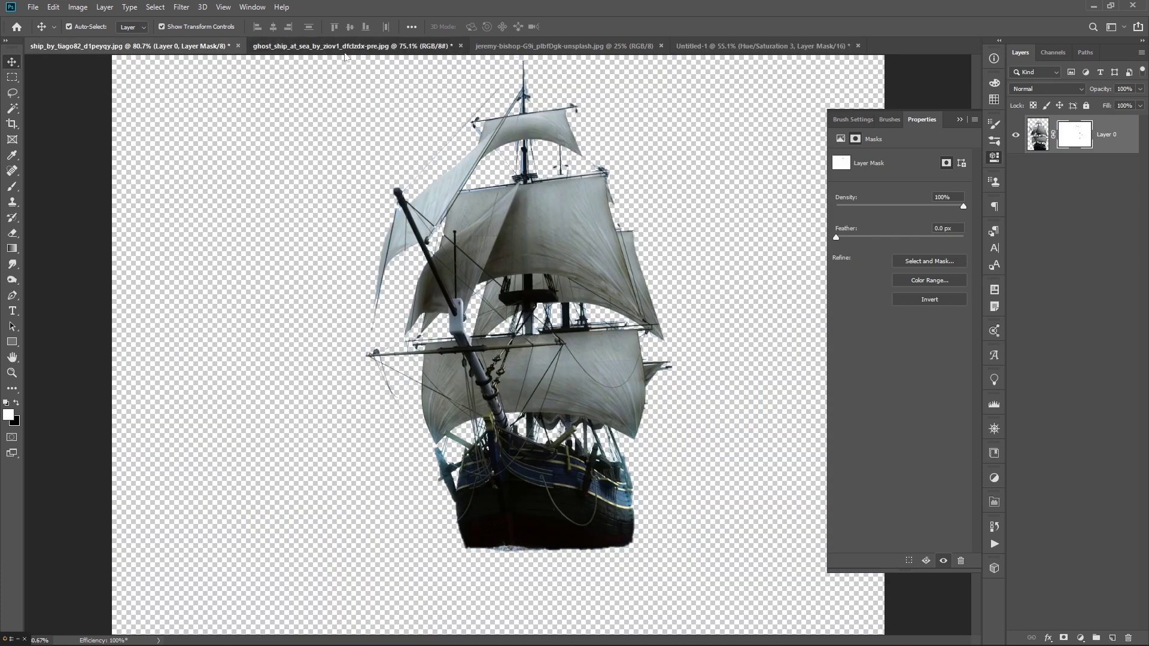
key(ctrl+Tab)
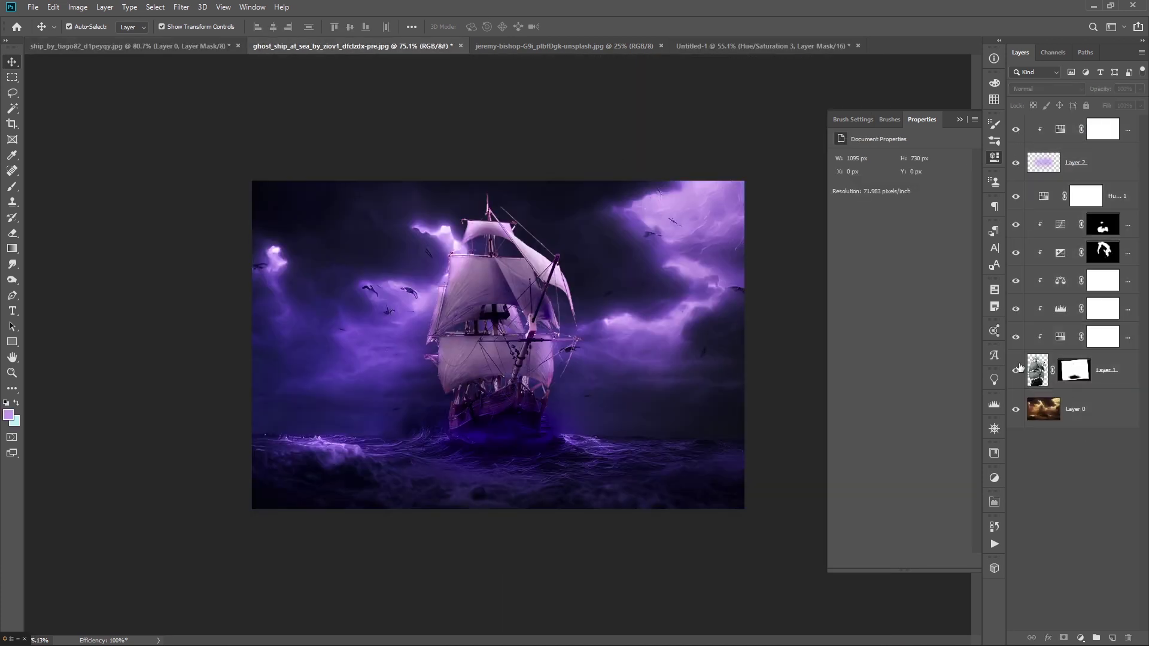
drag(1012, 201, 1010, 135)
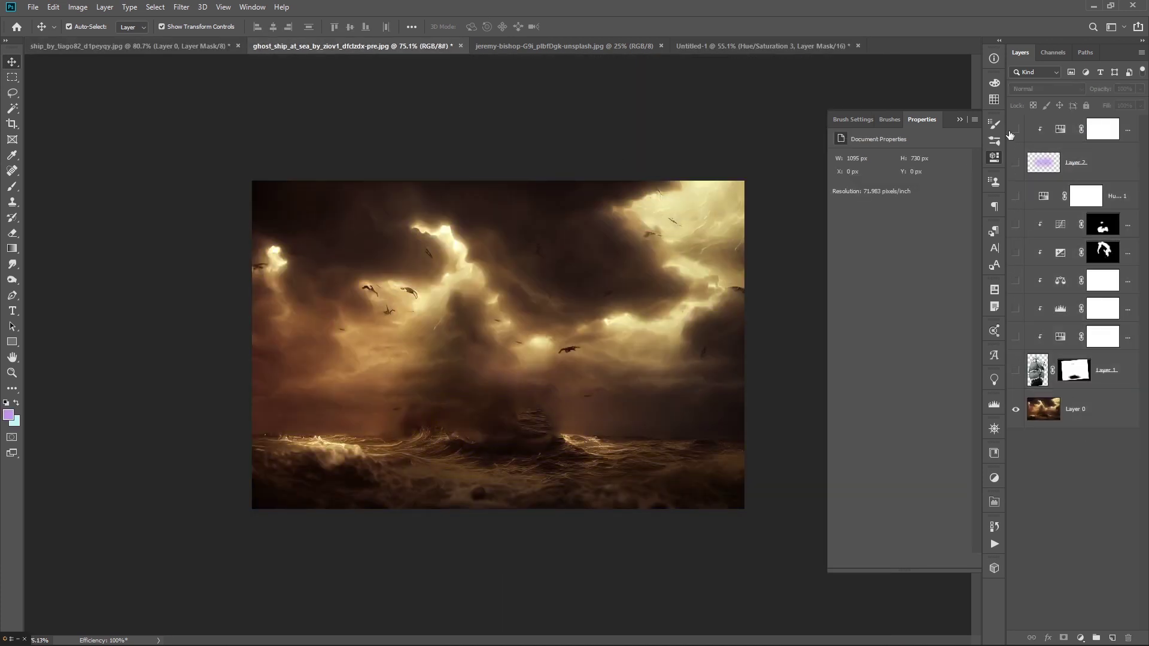
click(1016, 195)
shift+click(1077, 409)
right_click(1077, 408)
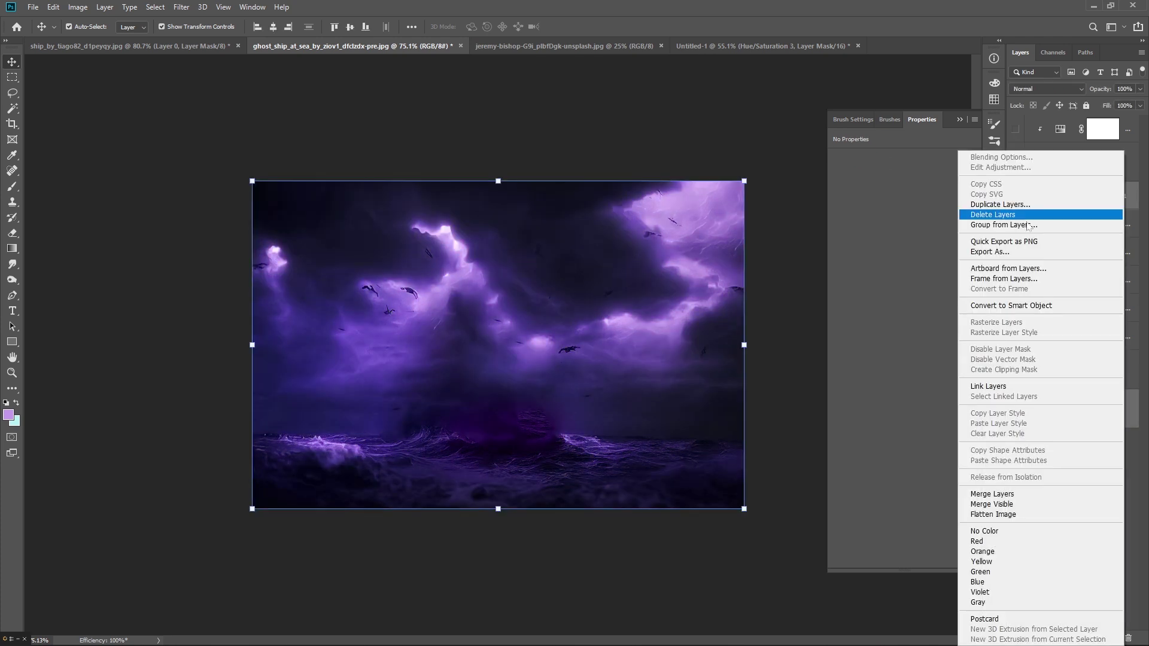
click(1024, 308)
Drag the purple sky smart object into Untitled-1 and place it over the poster's lower part
mouse_move(629, 84)
mouse_down()
mouse_move(825, 57)
mouse_move(375, 46)
mouse_up()
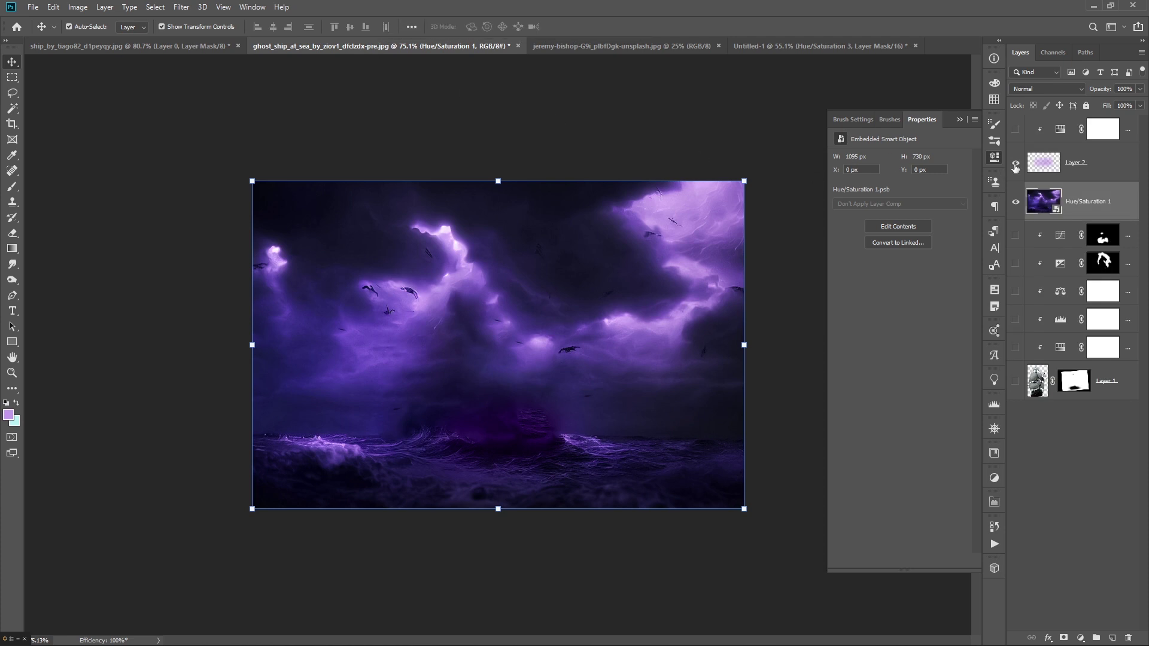
mouse_move(771, 63)
mouse_down()
mouse_move(500, 431)
mouse_move(523, 541)
mouse_up()
key(Return)
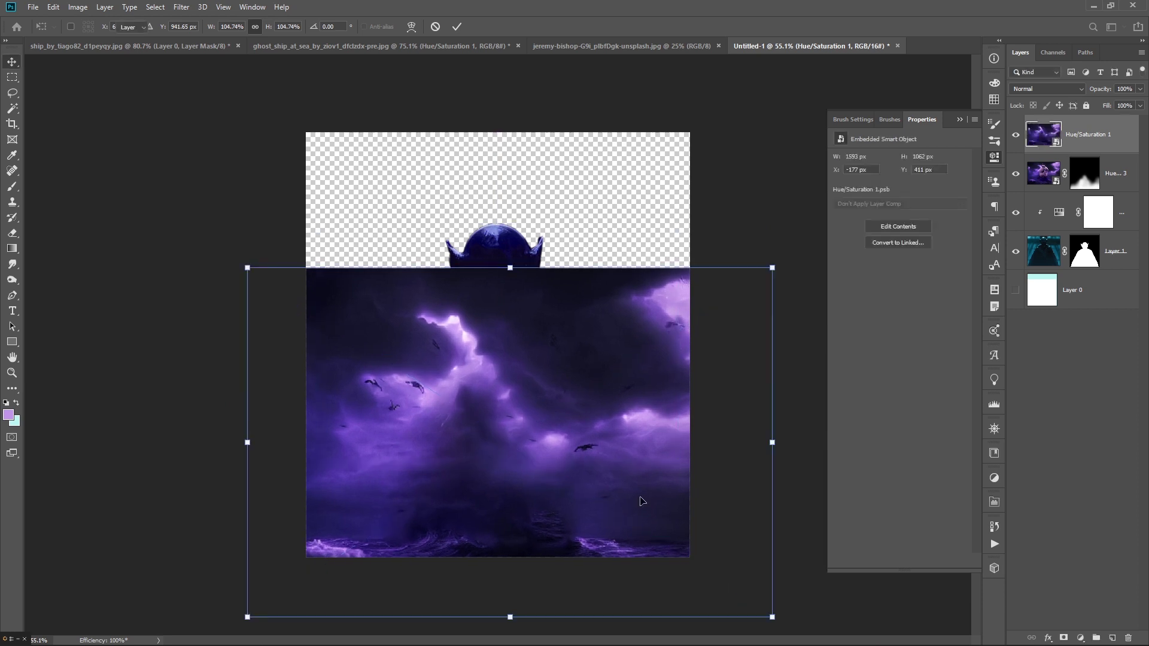
Add a white mask to the sky layer and move it beneath the ship layer
click(1065, 637)
drag(1119, 136, 1115, 192)
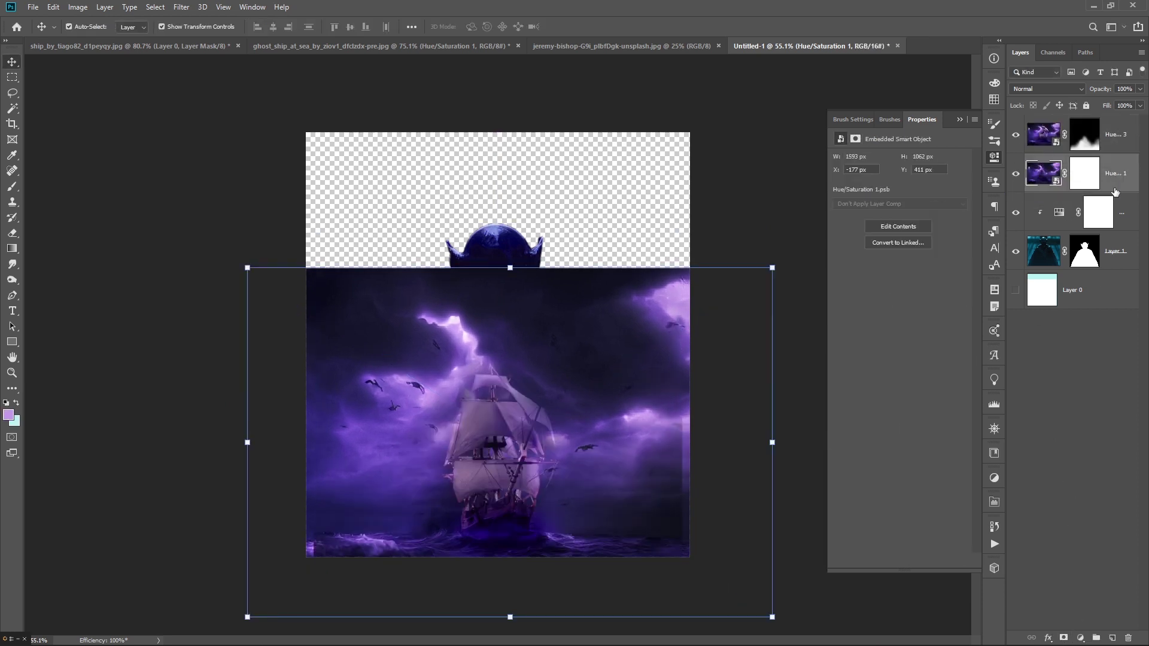
click(1084, 134)
key(b)
key(d)
key(x)
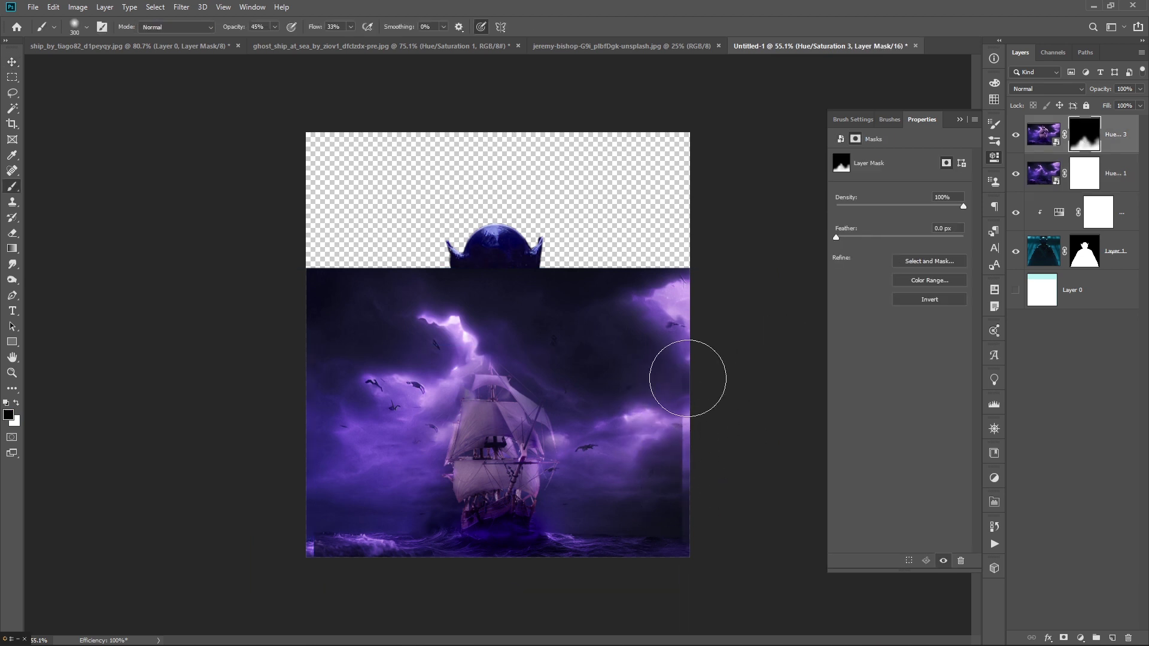
Move the sky layer below the vampire and paint purple light over the lower-left cape
click(1072, 187)
drag(1073, 263, 1073, 267)
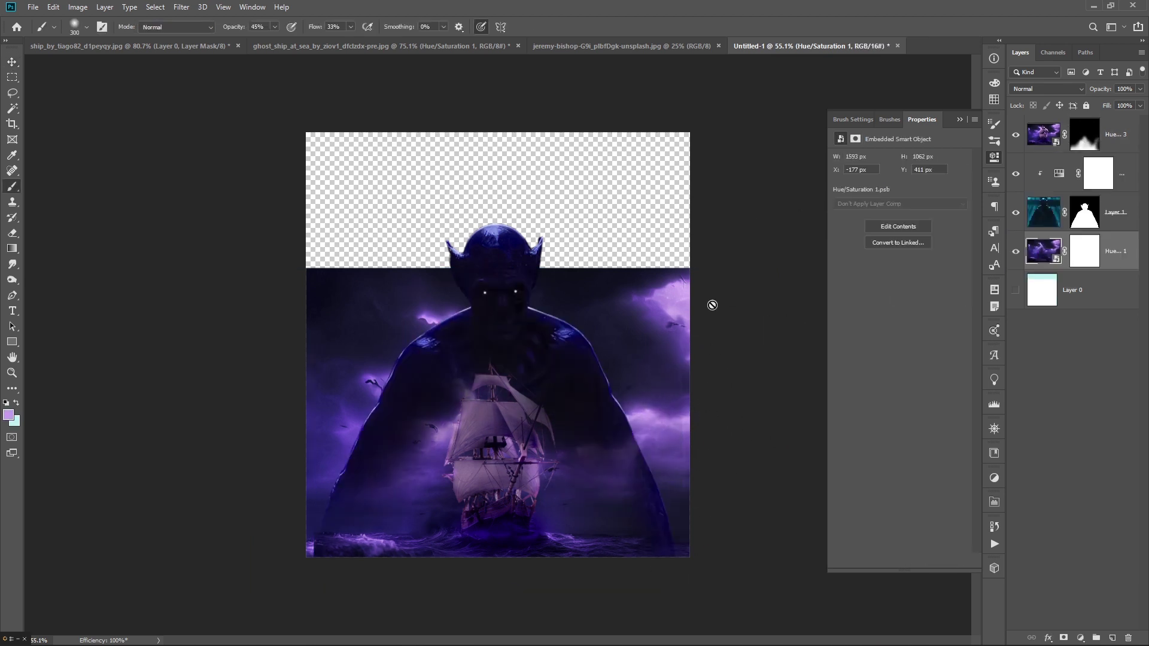
click(1085, 134)
key(d)
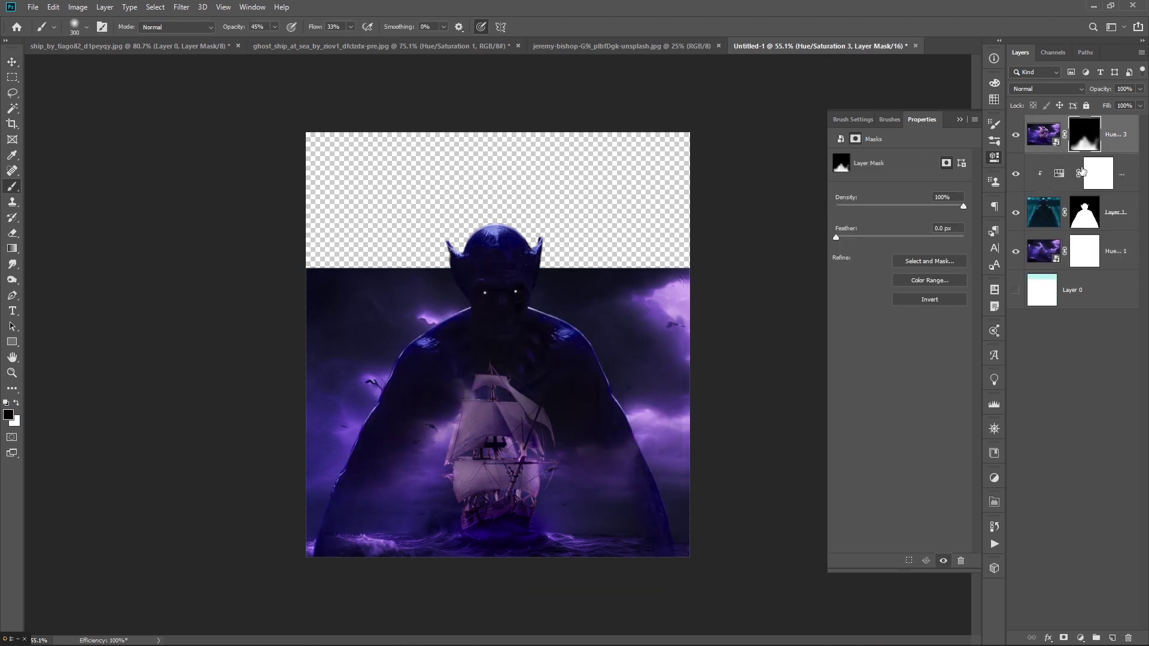
key(x)
drag(318, 546, 462, 528)
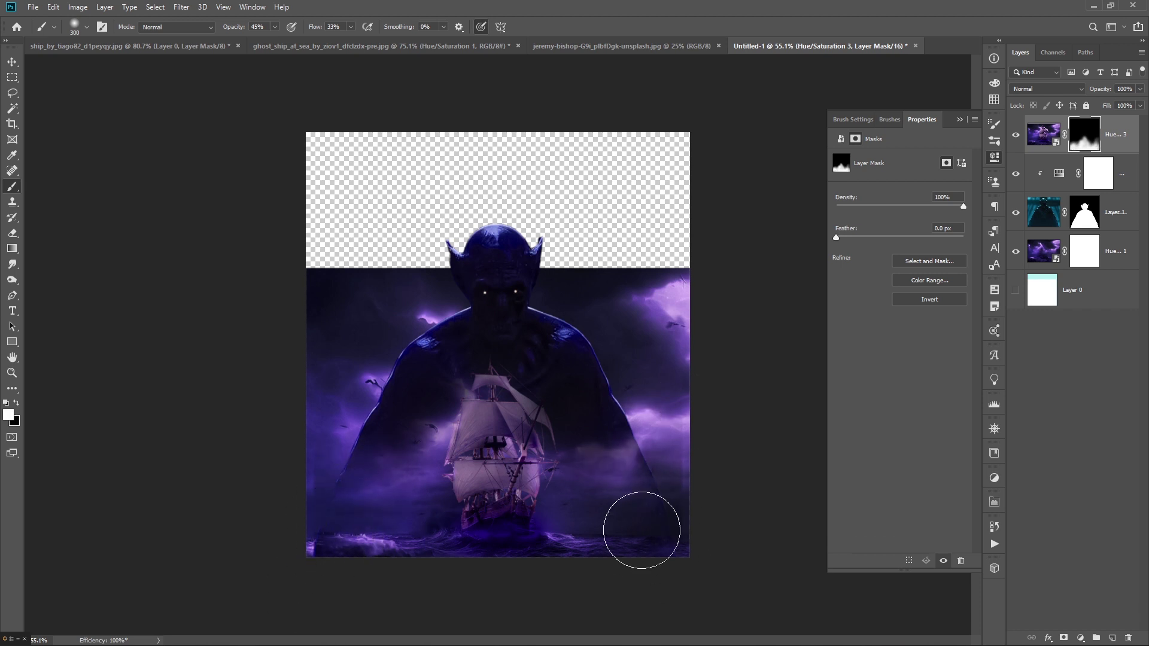
Select the ship and vampire masks, resetting to default colours and a 400 brush
key(v)
click(1113, 251)
click(1088, 326)
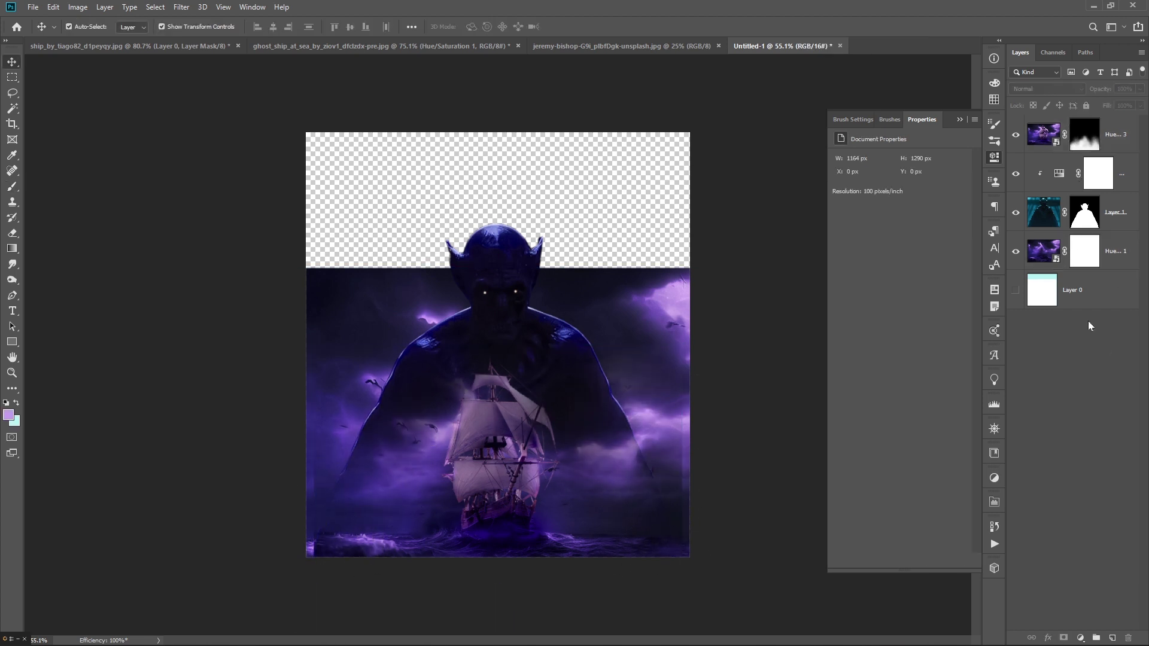
click(1094, 140)
key(b)
key(d)
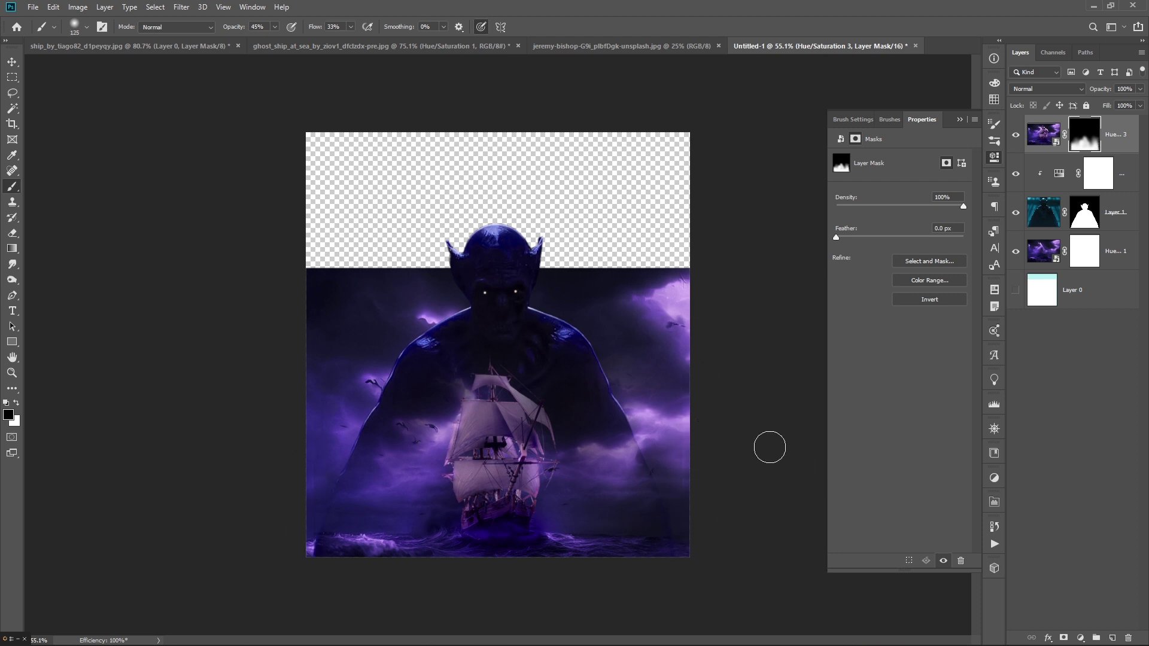
click(1082, 229)
key(bracketright)
key(bracketright)
key(bracketright)
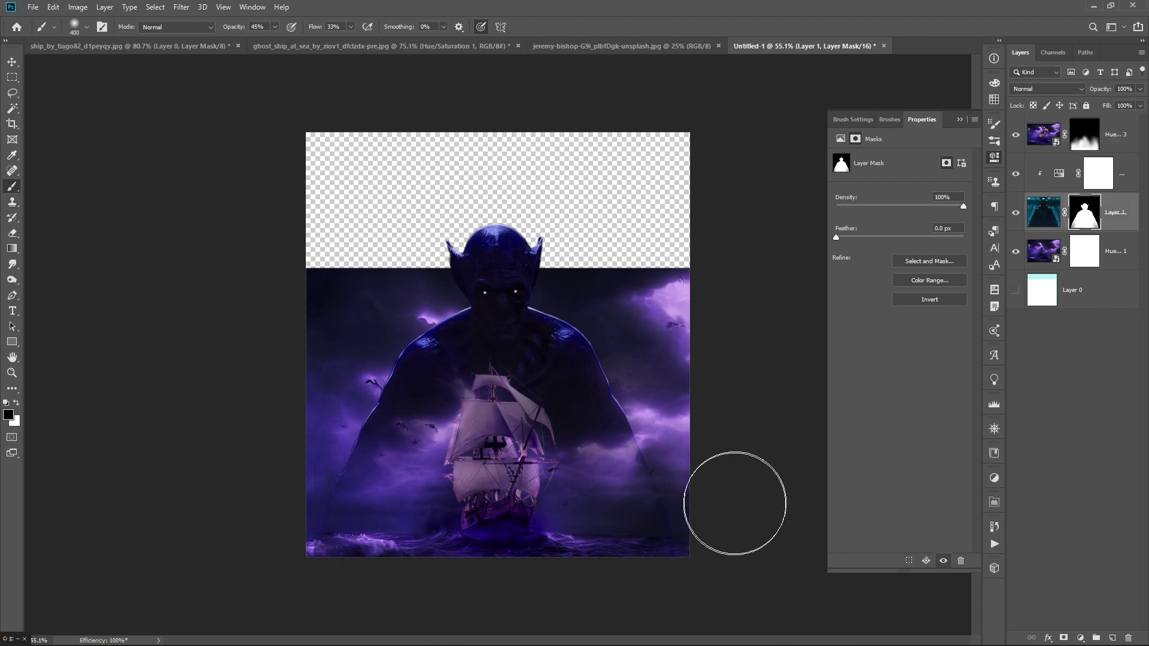
Deselect all layers and switch to the teal cloud photo document
key(v)
click(1044, 375)
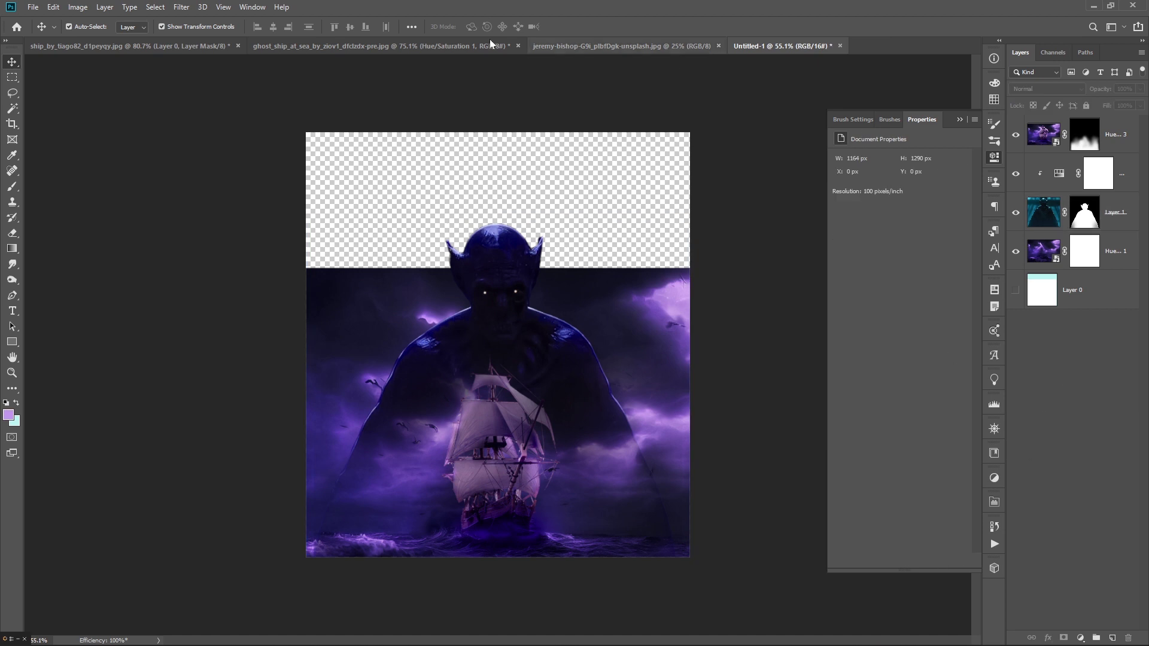
click(580, 46)
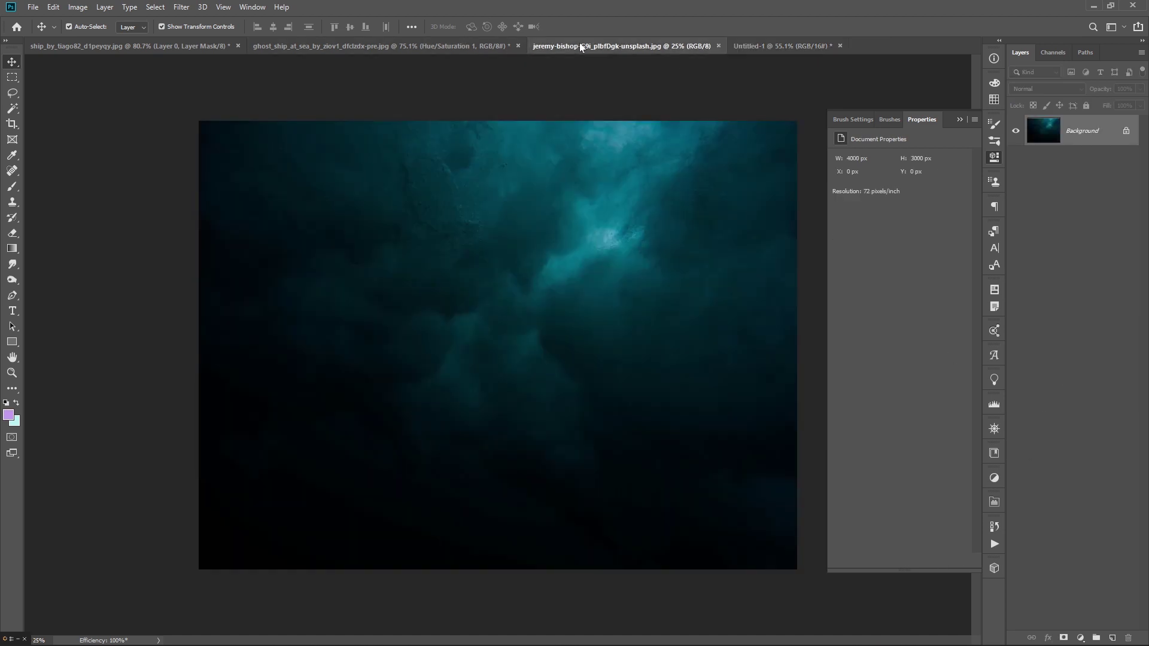
Unlock the teal cloud photo, drag it into the poster as Layer 2, and scale it over the top half
click(1126, 131)
drag(422, 126, 799, 145)
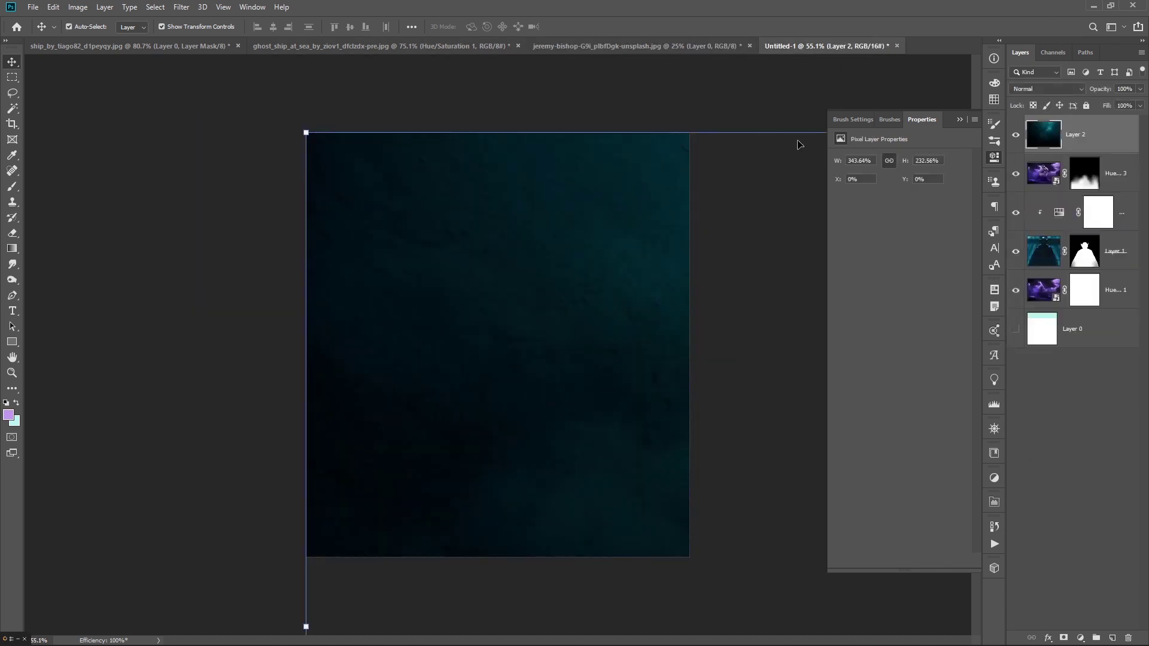
drag(307, 131, 526, 302)
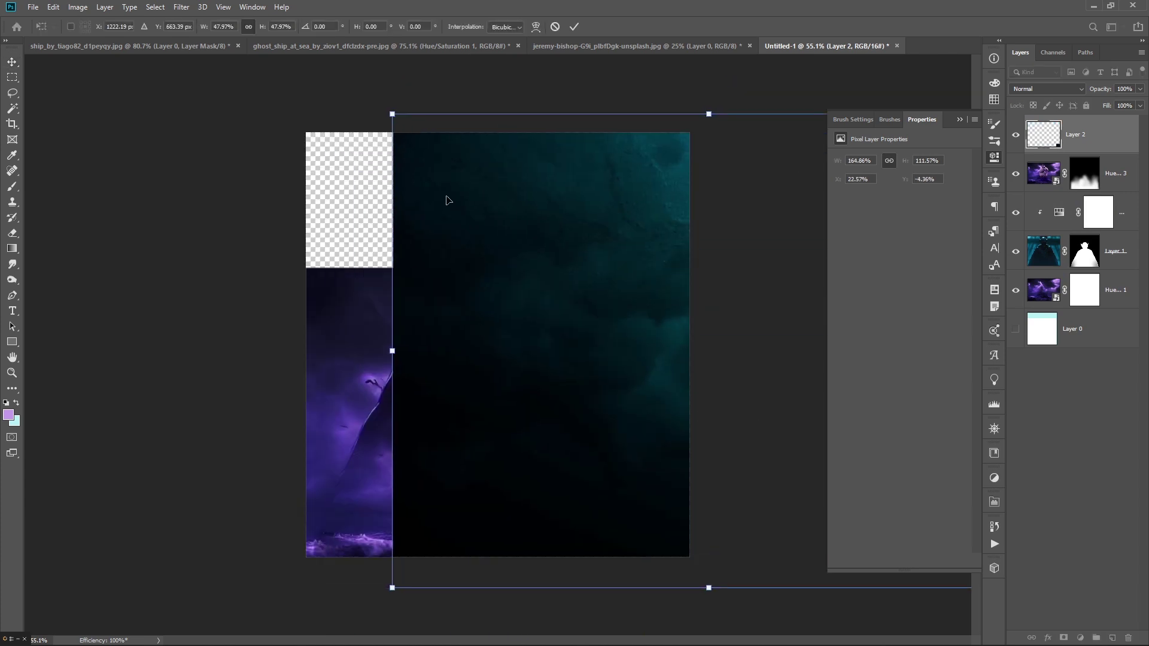
drag(616, 249, 523, 258)
mouse_move(545, 137)
mouse_down()
mouse_move(656, 253)
mouse_move(464, 330)
mouse_up()
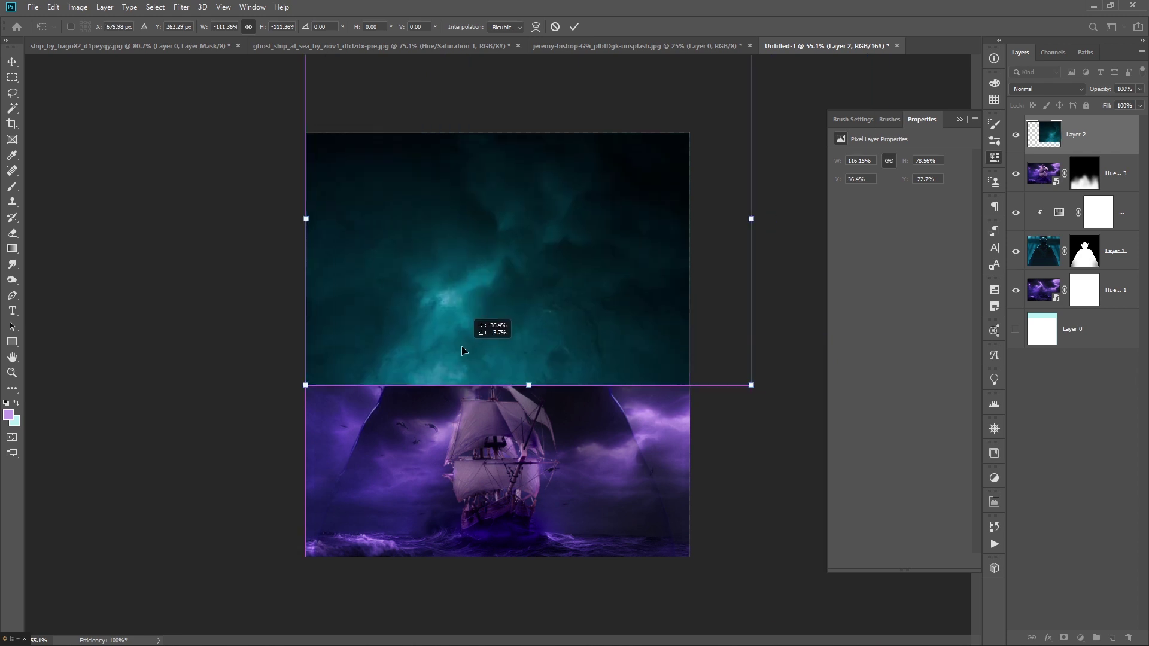
key(Return)
click(1081, 637)
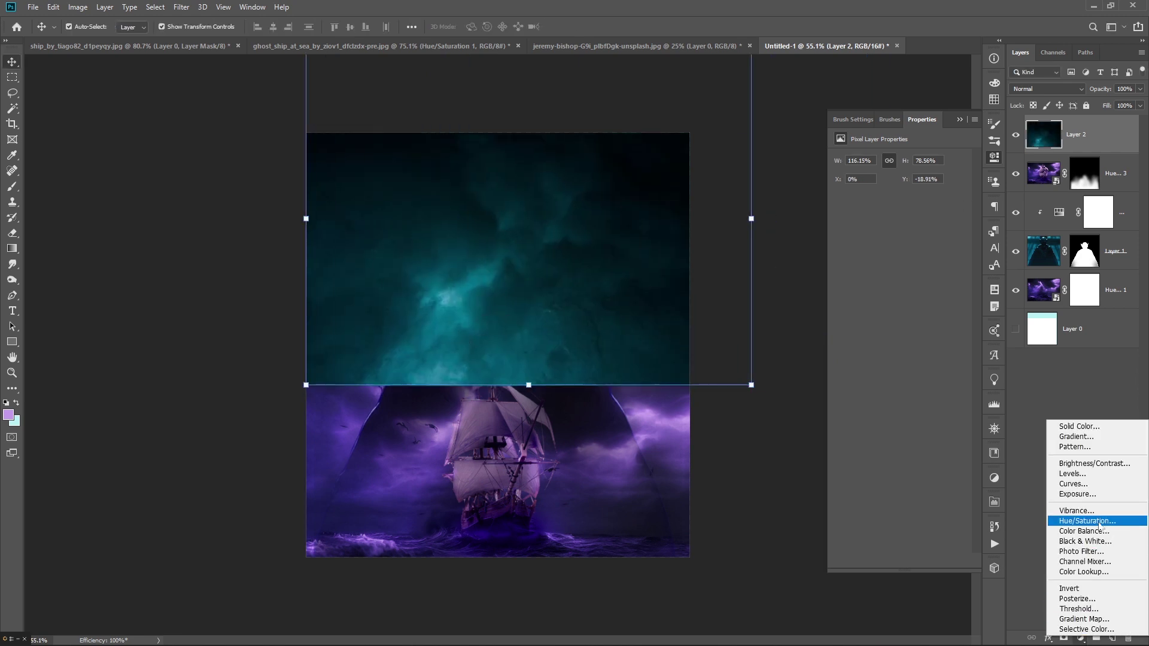
Tint the clouds with a clipped Hue/Saturation layer: Hue +72, Saturation -21
click(1078, 521)
mouse_move(900, 204)
mouse_down()
mouse_move(938, 201)
mouse_move(886, 228)
mouse_up()
drag(938, 201, 944, 201)
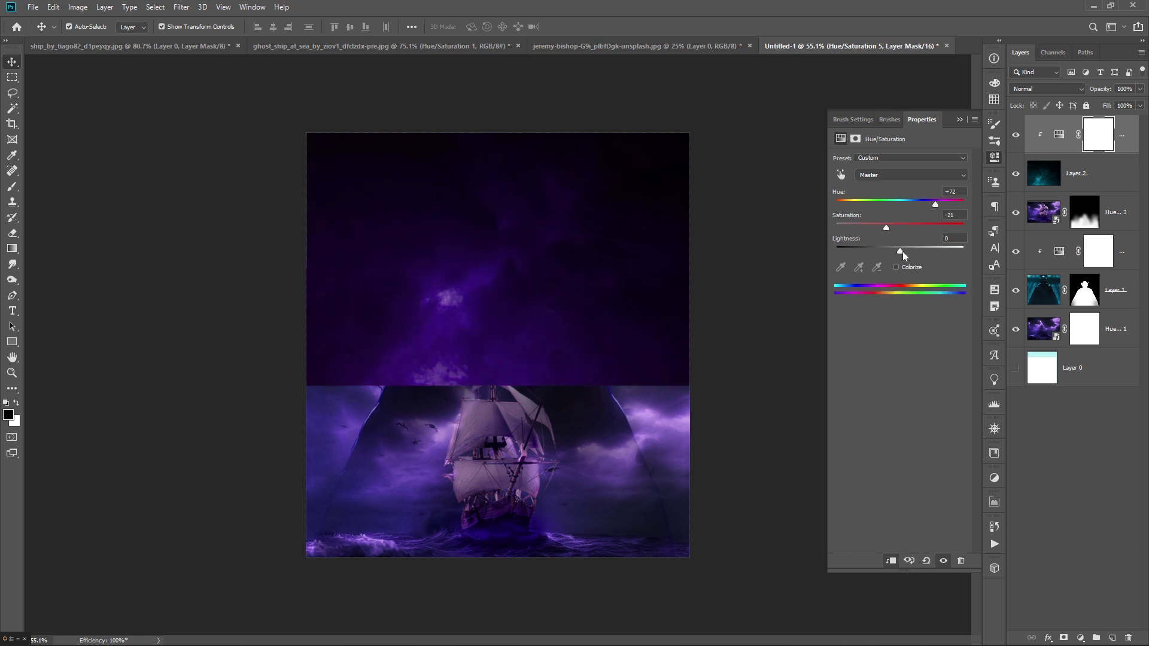
click(905, 252)
Move the cloud layer below the vampire and hide its Hue/Saturation tint
drag(1064, 178, 1053, 310)
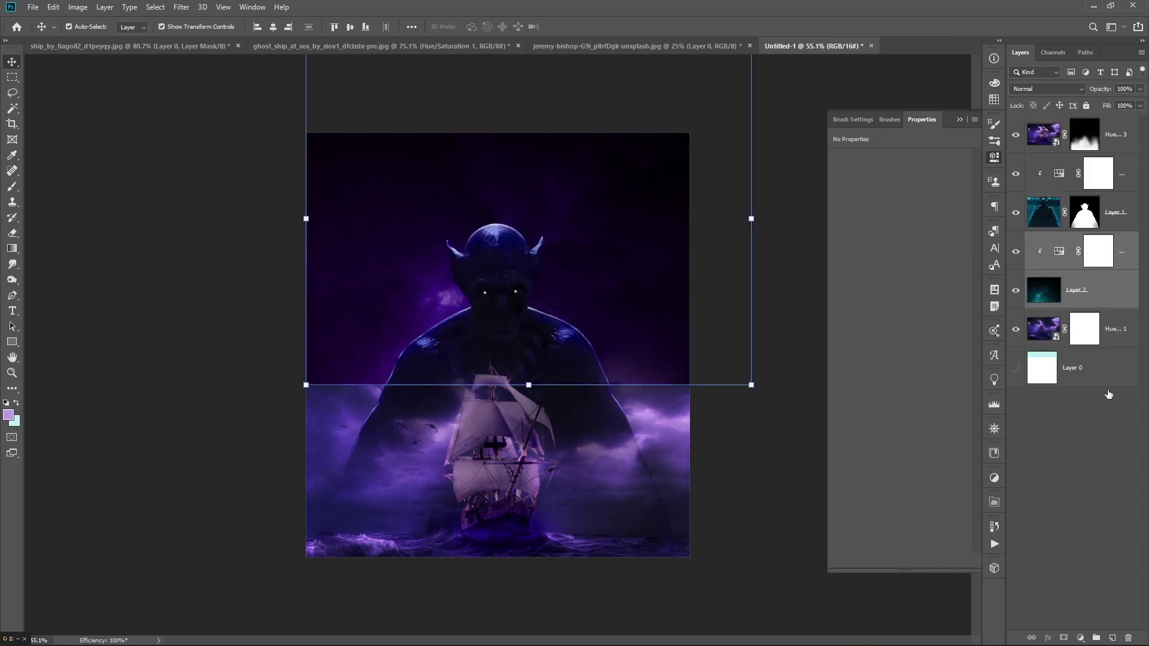
click(1087, 294)
click(1090, 246)
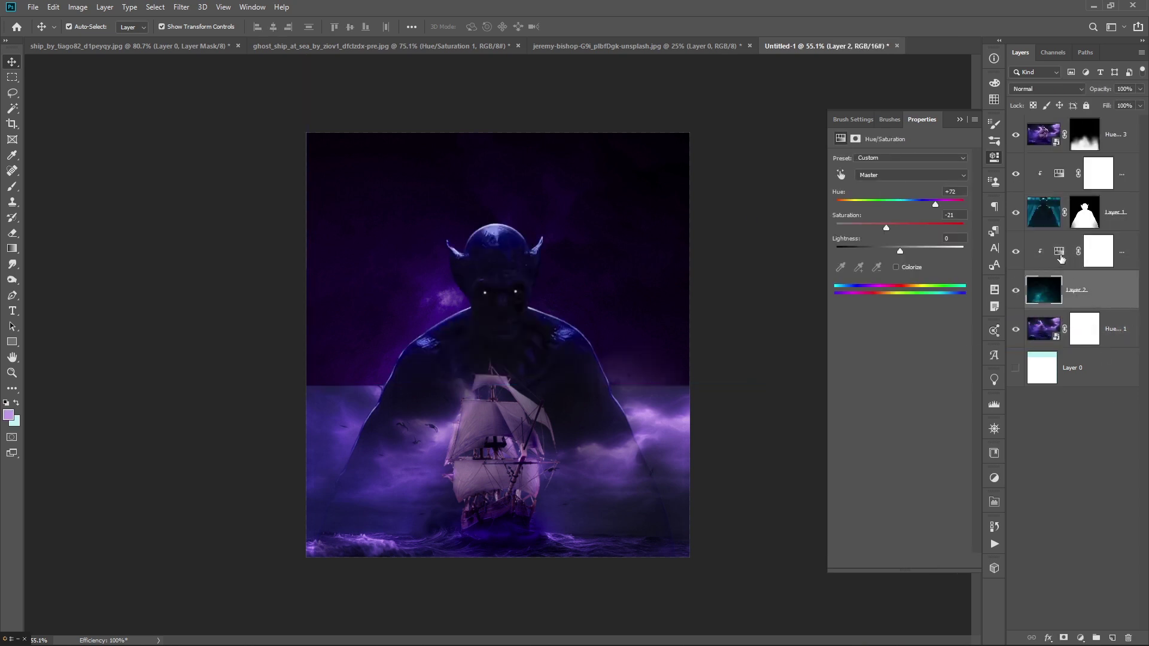
click(1014, 253)
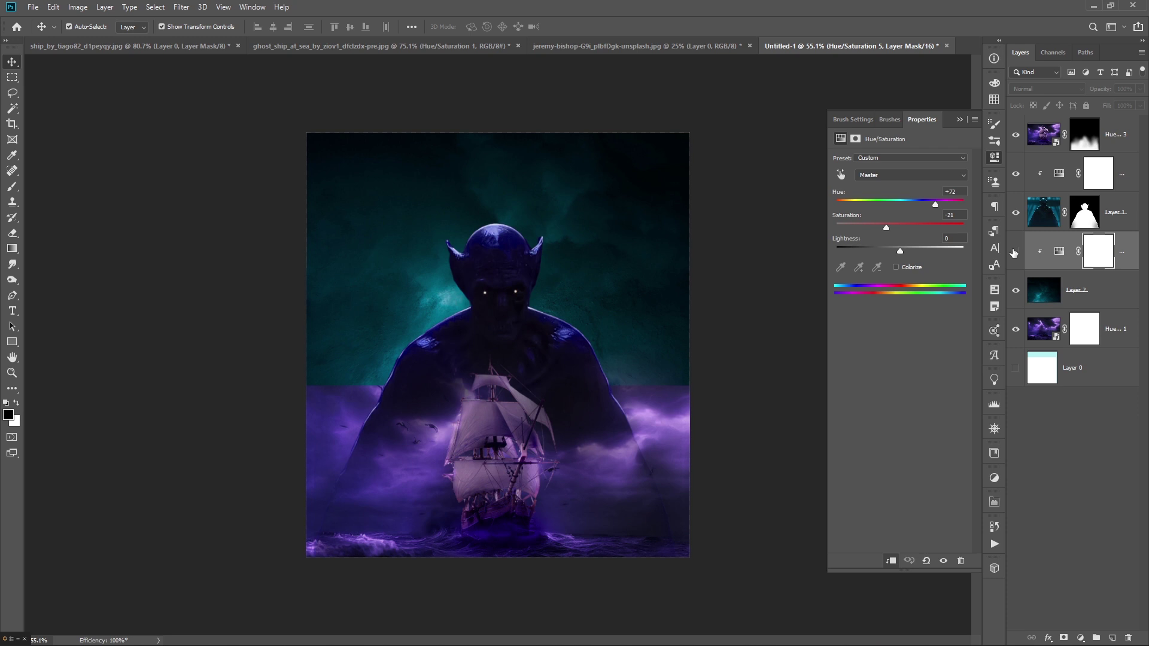
click(1063, 296)
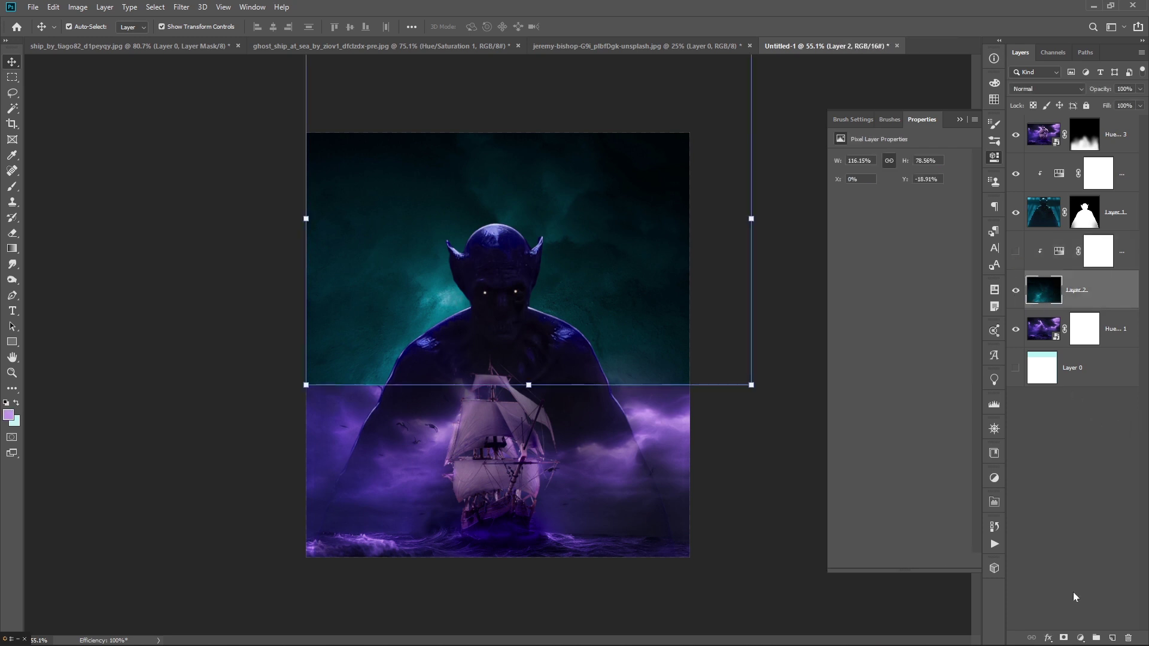
Mask the cloud layer and paint black with a 400 px soft brush along the horizon
click(1063, 639)
key(b)
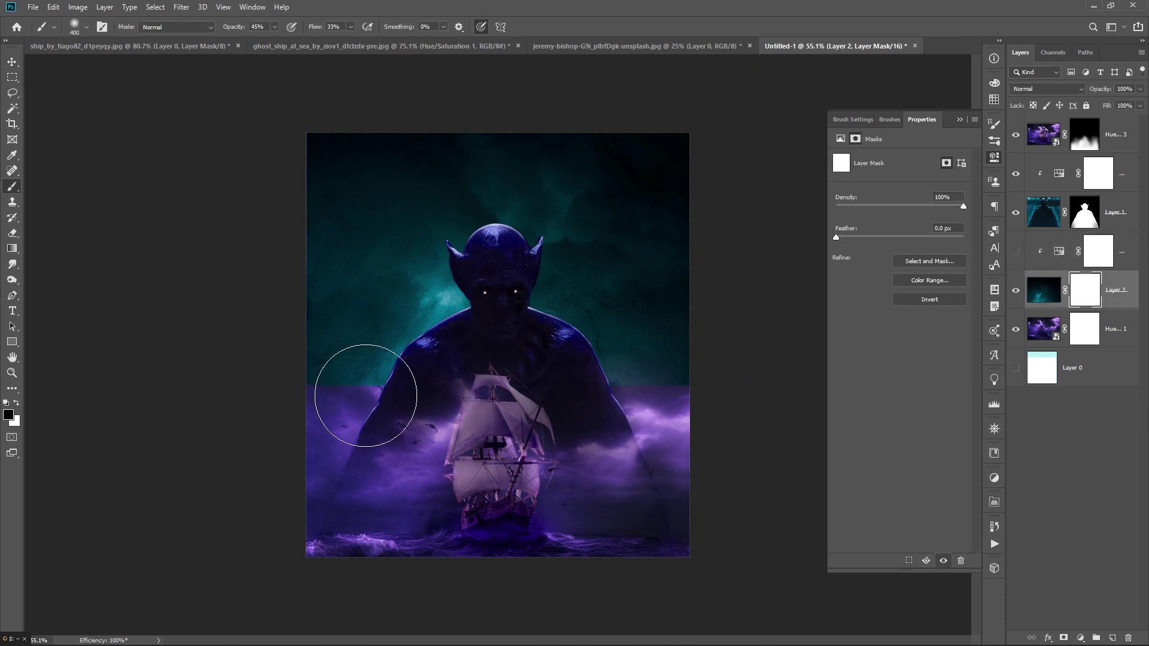
drag(313, 403, 636, 411)
key(ctrl+z)
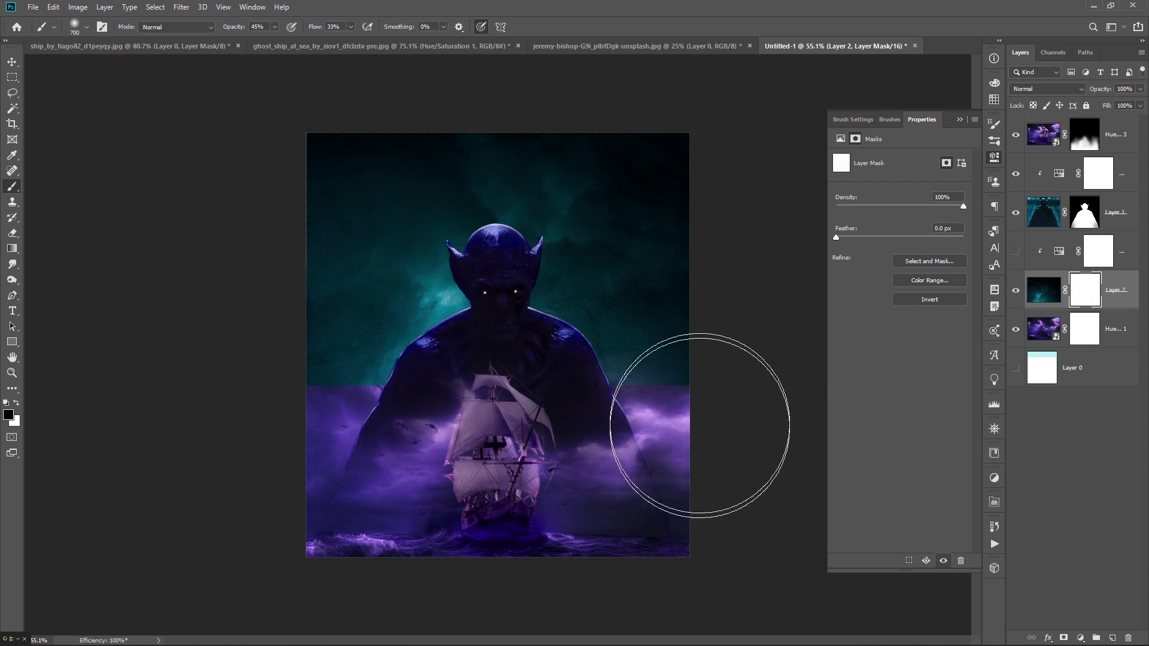
key(bracketleft)
key(bracketleft)
key(bracketleft)
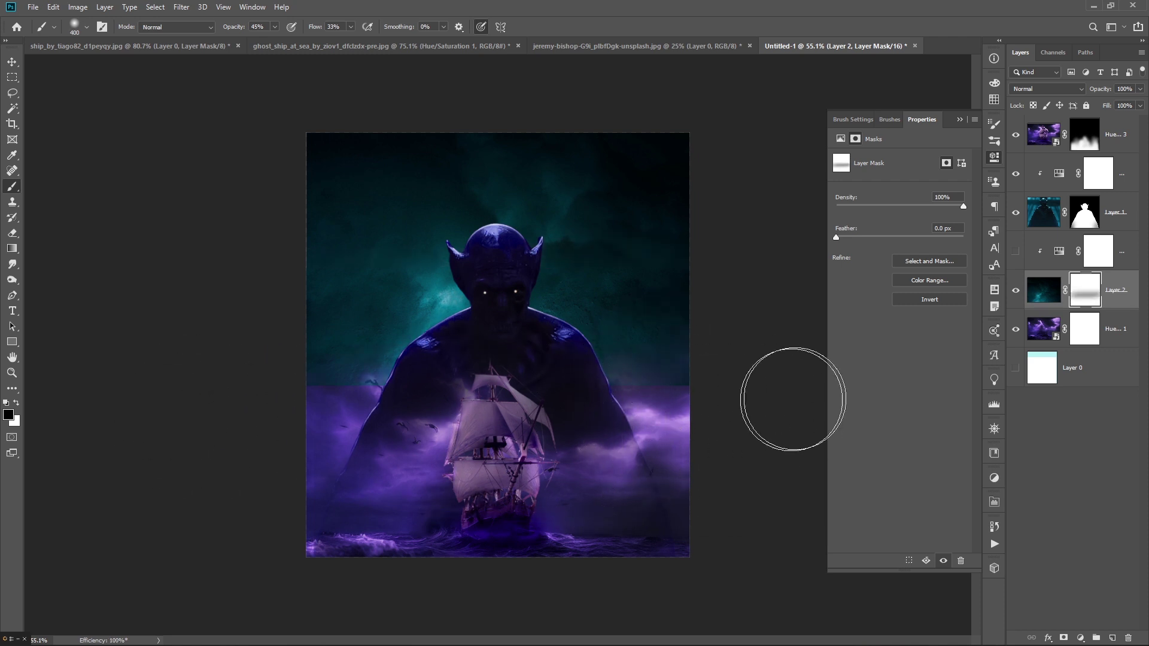
drag(543, 407, 267, 392)
drag(617, 365, 688, 378)
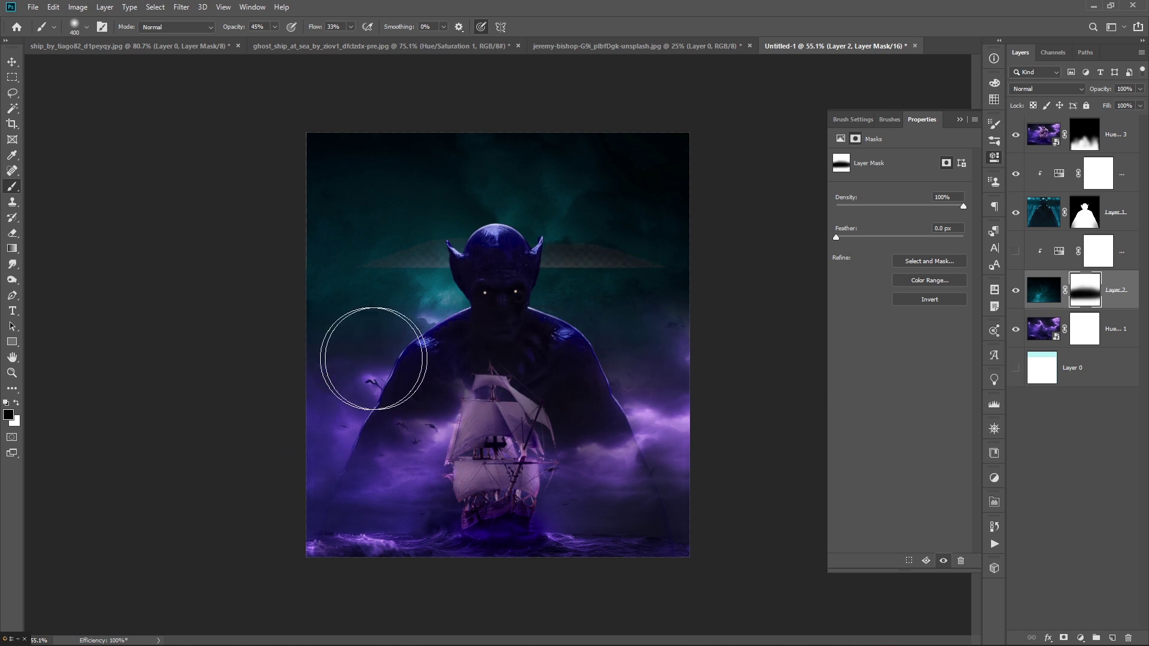
Show the base layer and add a black Solid Color fill above it
click(1015, 371)
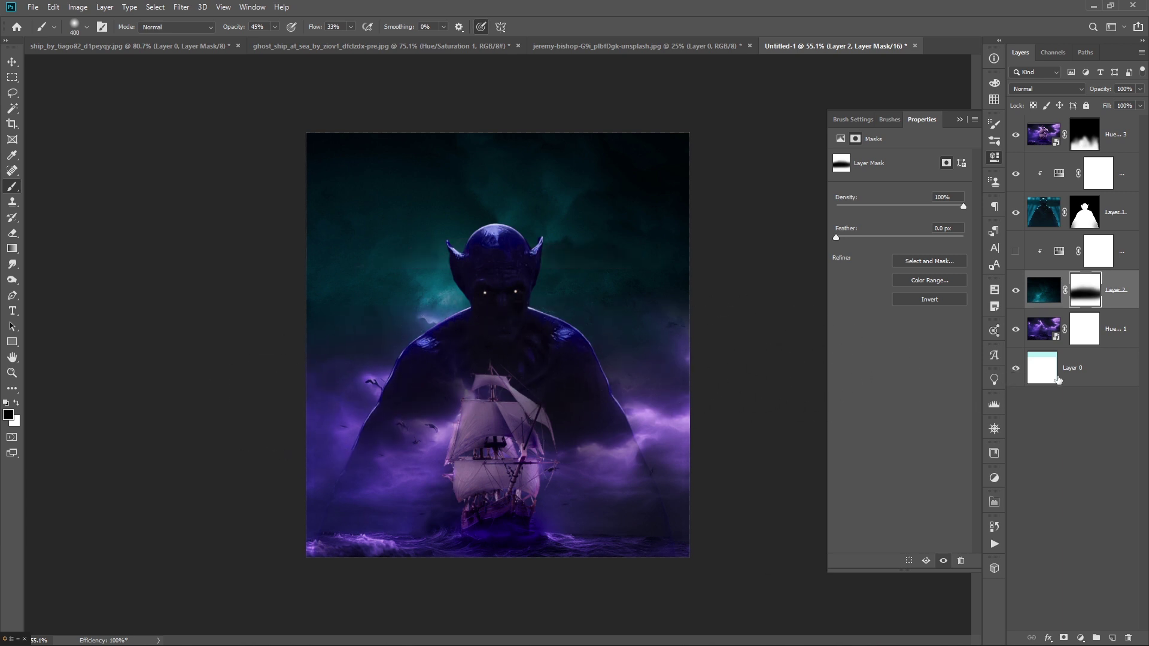
click(1062, 375)
click(1081, 638)
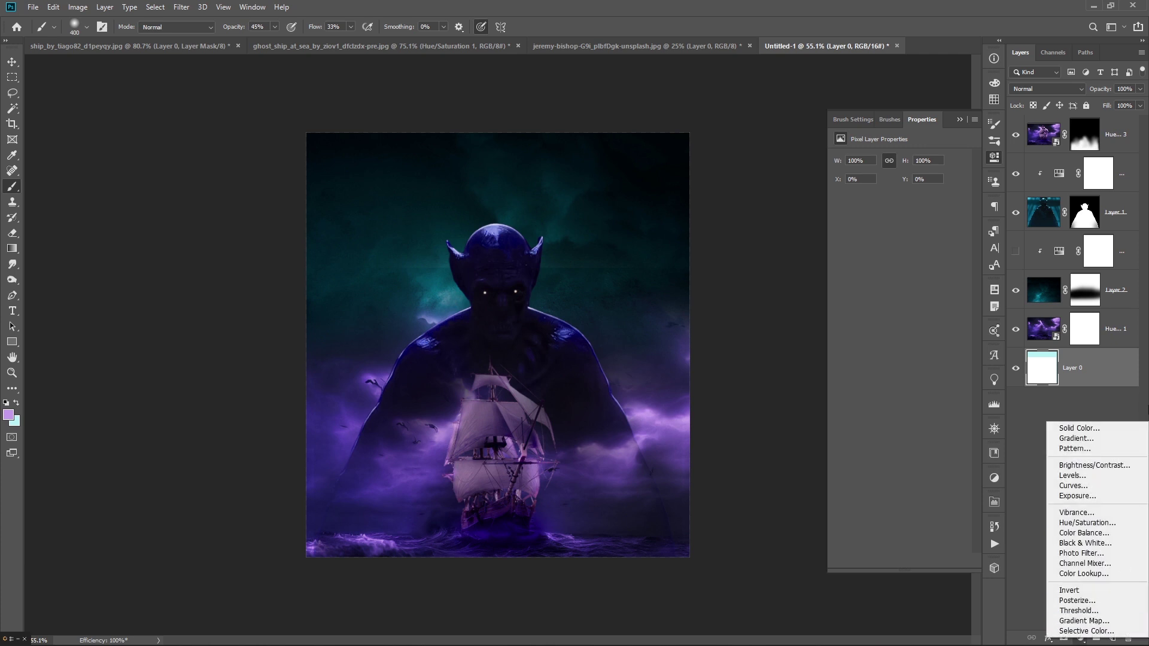
click(1095, 429)
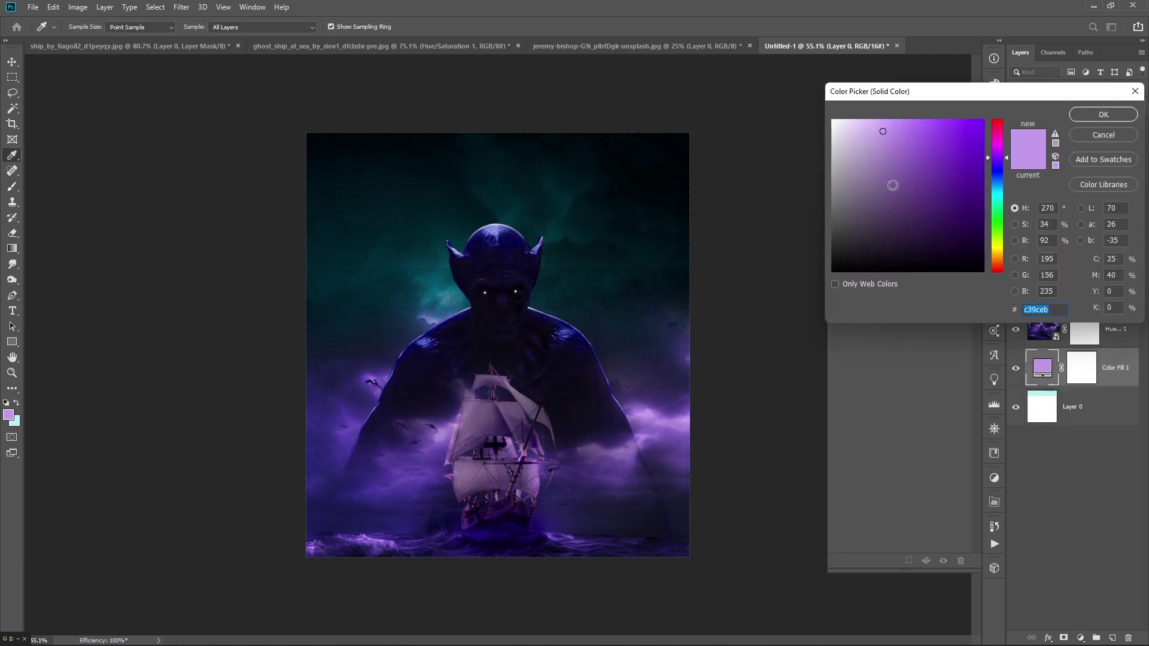
click(735, 324)
click(1103, 115)
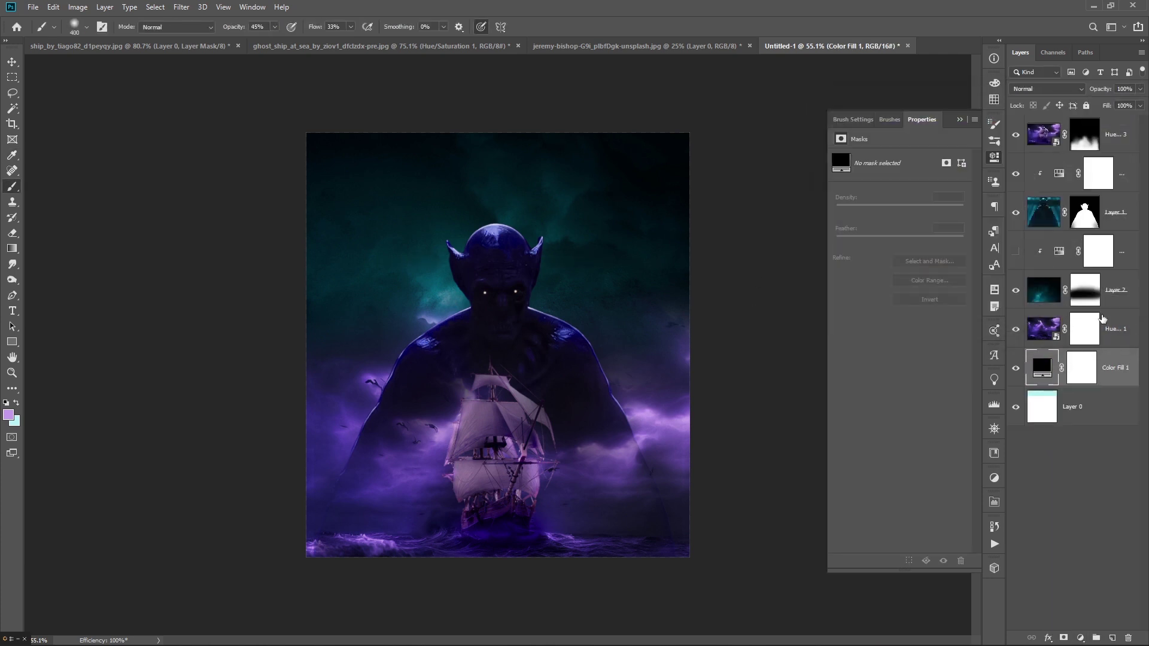
Fade more of the cloud sky's edges on its mask, then reselect the cloud image
click(1084, 294)
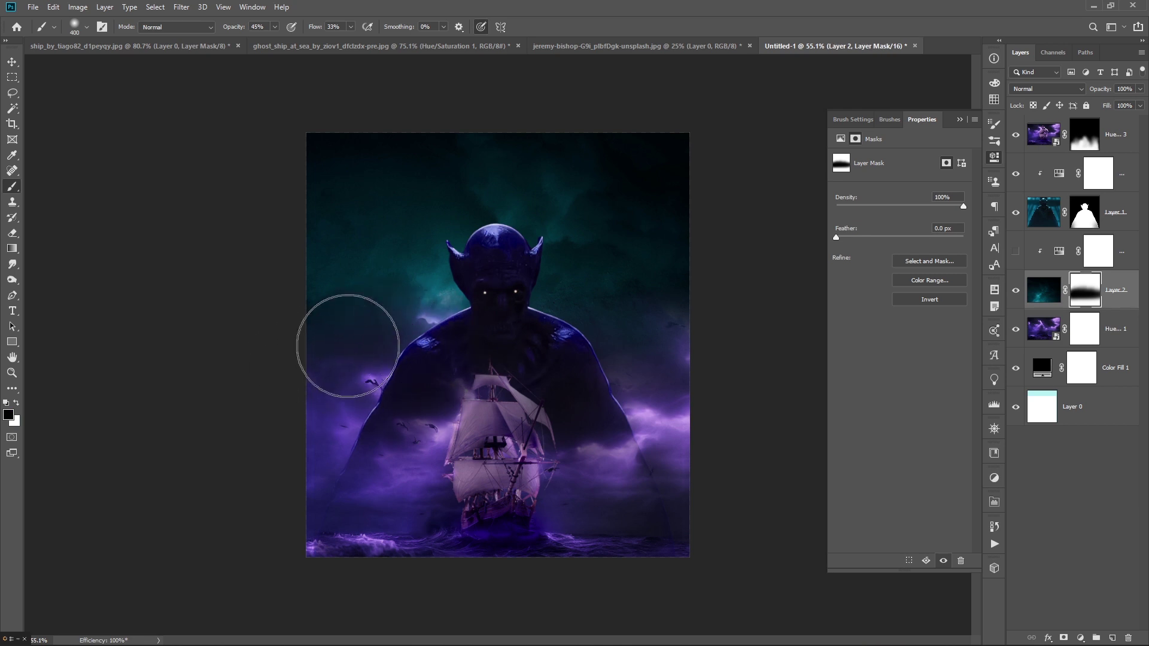
drag(636, 359, 718, 350)
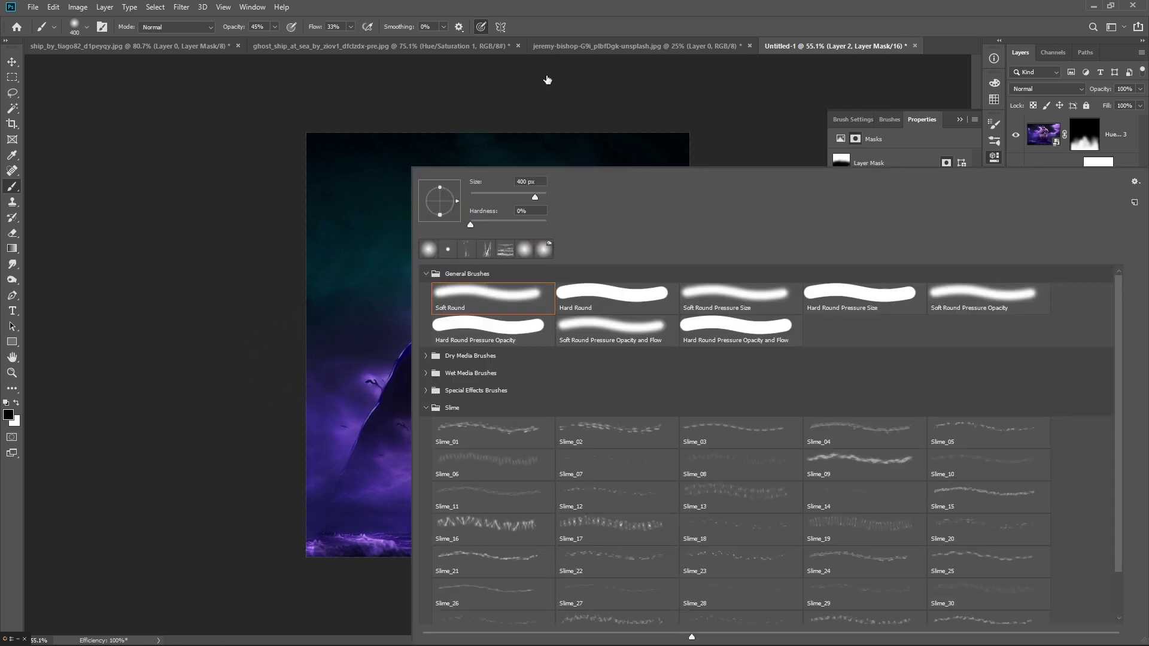
click(547, 79)
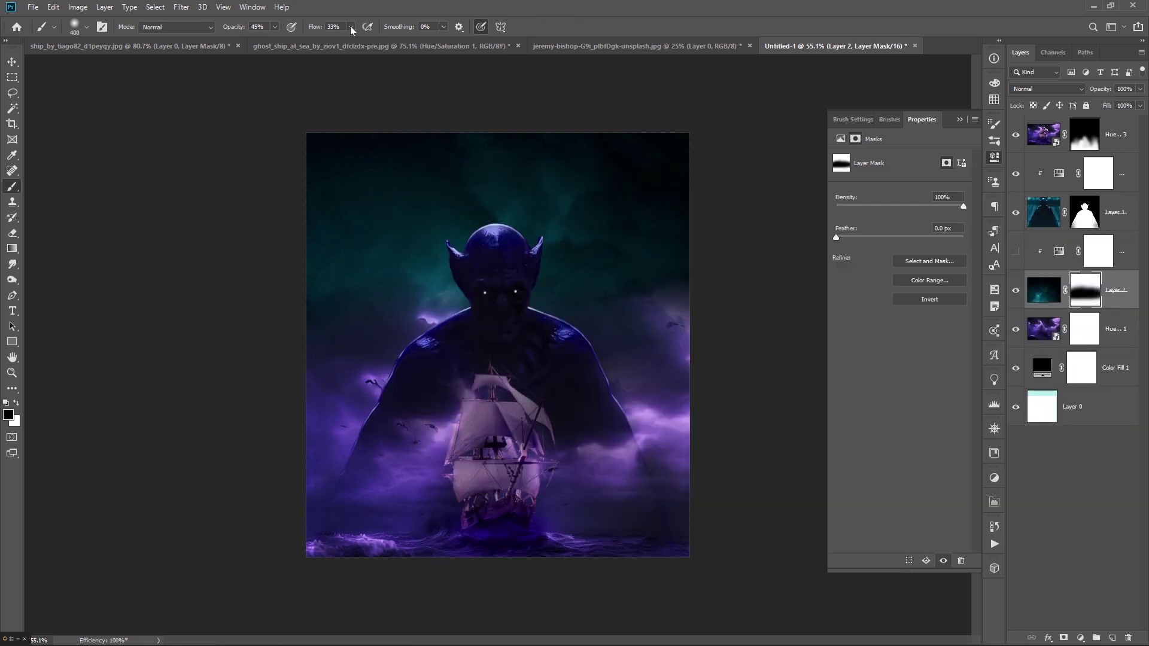
click(1043, 289)
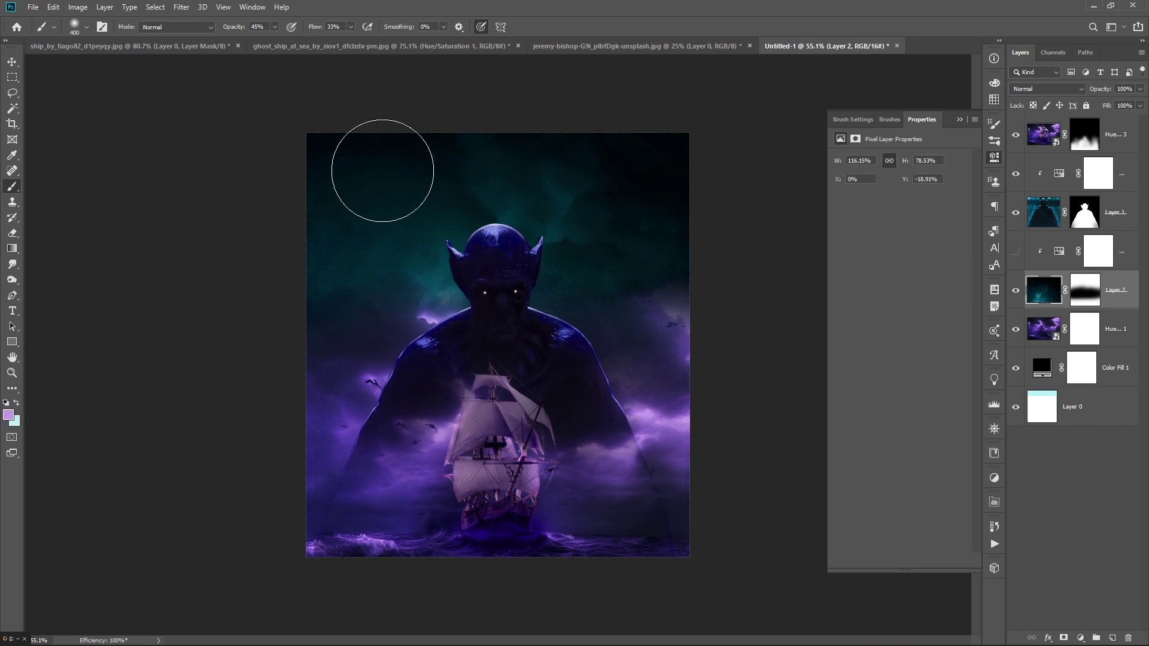
Enlarge, tilt and reposition the cloud sky layer
key(v)
mouse_move(751, 219)
mouse_down()
mouse_move(723, 200)
mouse_move(693, 237)
mouse_move(623, 226)
mouse_up()
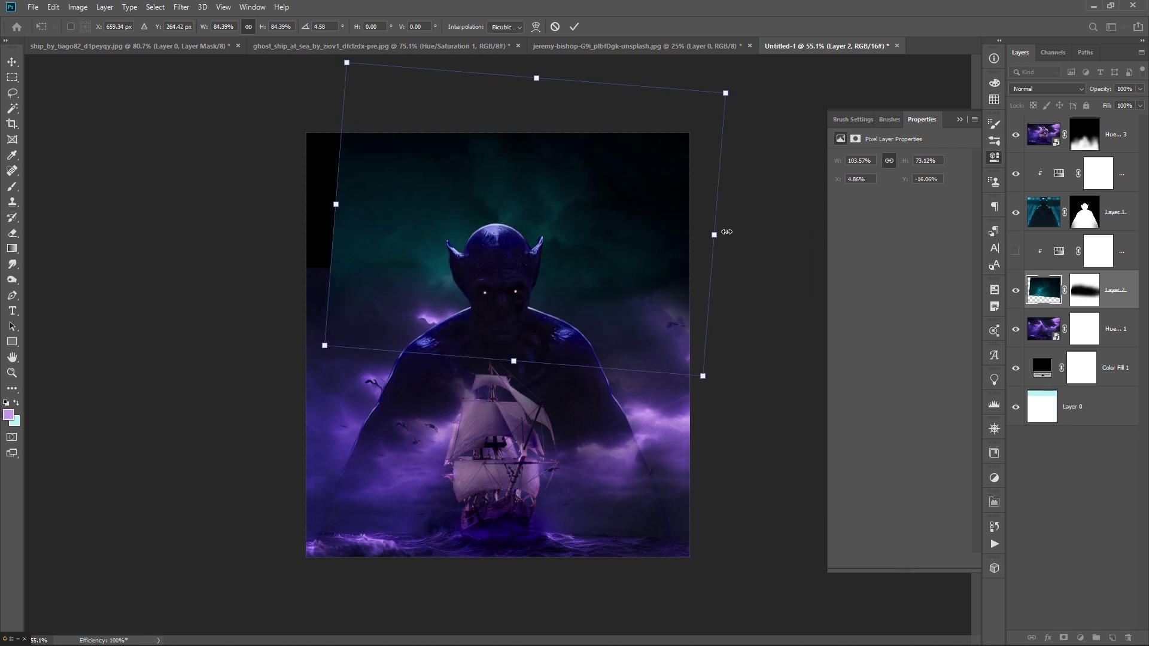
mouse_move(707, 231)
mouse_down()
mouse_move(707, 195)
mouse_move(644, 210)
mouse_up()
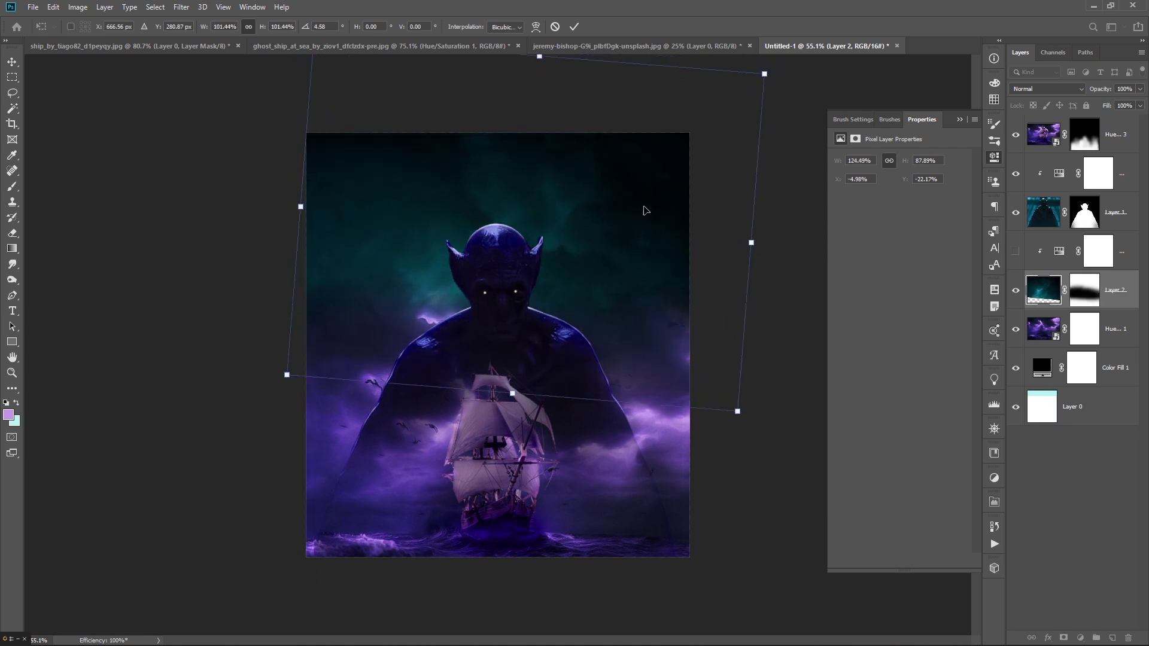
key(Return)
Show and reset the sky's Hue/Saturation, then colorize it purple (Hue 252, Saturation 59, Lightness -4)
click(1017, 255)
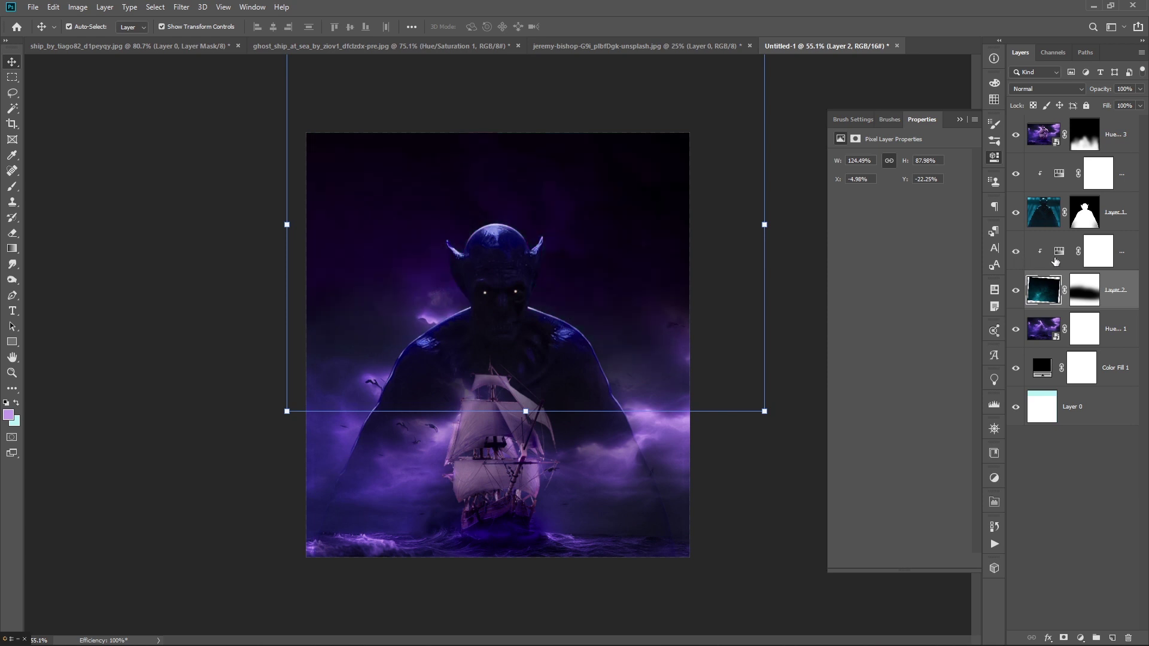
click(1056, 262)
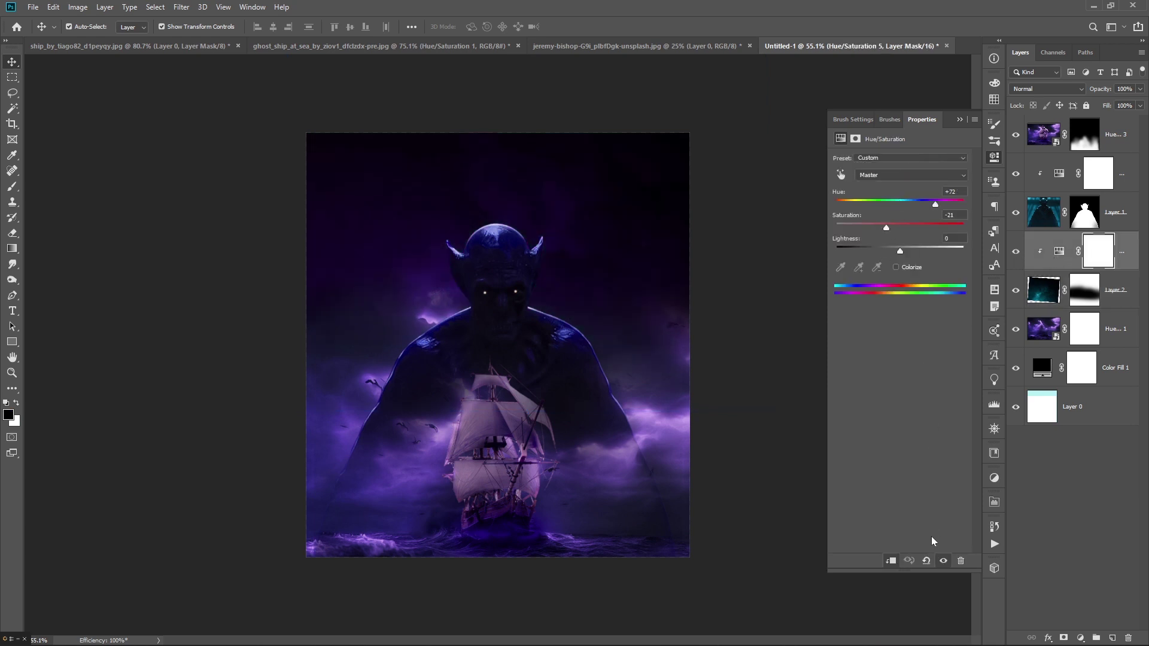
click(926, 561)
mouse_move(900, 207)
mouse_down()
mouse_move(942, 207)
mouse_move(895, 205)
mouse_up()
click(907, 267)
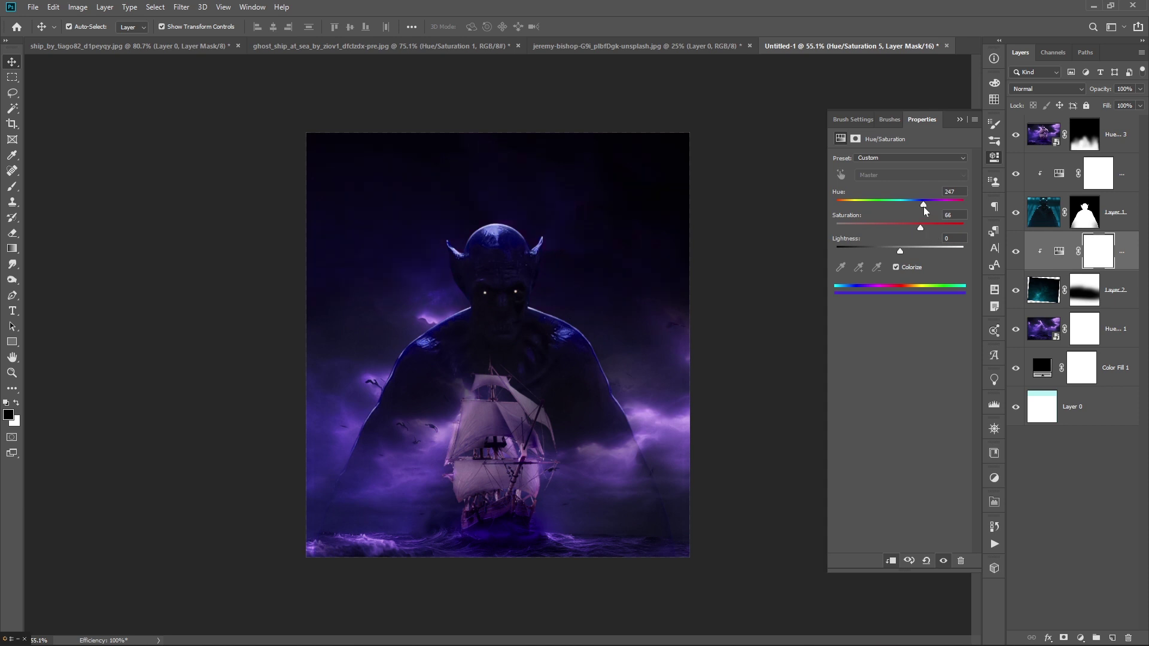
mouse_move(922, 206)
mouse_down()
mouse_move(933, 229)
mouse_move(900, 251)
mouse_up()
click(1099, 454)
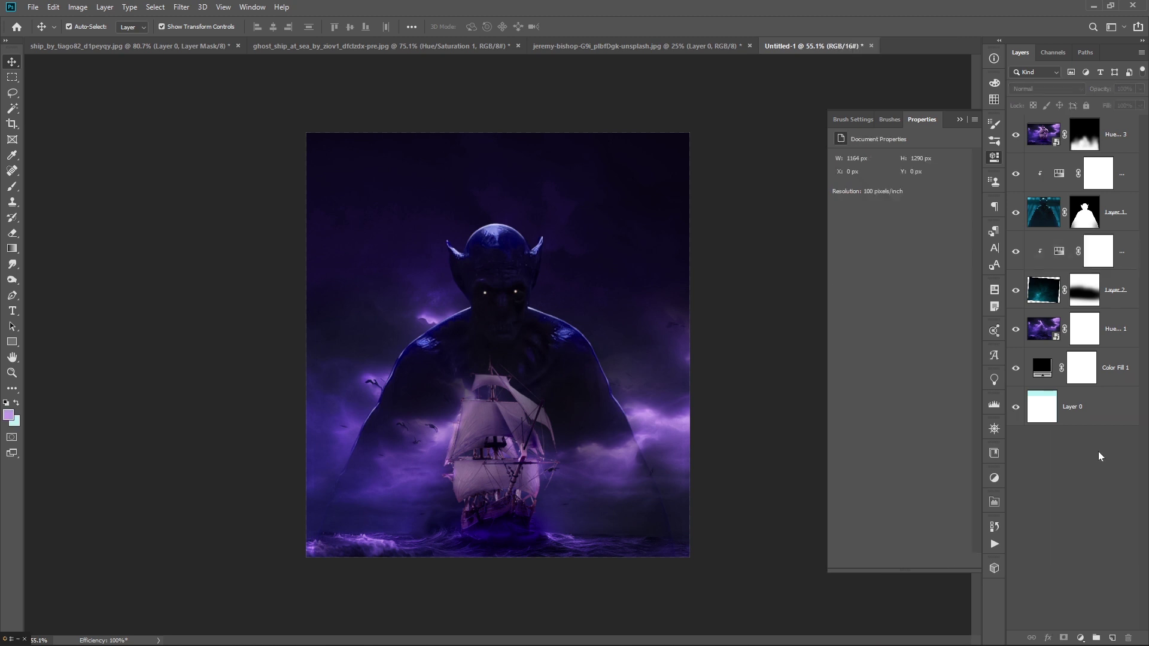
Rotate and shrink the ship in the cape, then place the walk_the_plank painting at about 60%
key(ctrl+minus)
key(ctrl+plus)
key(alt+period)
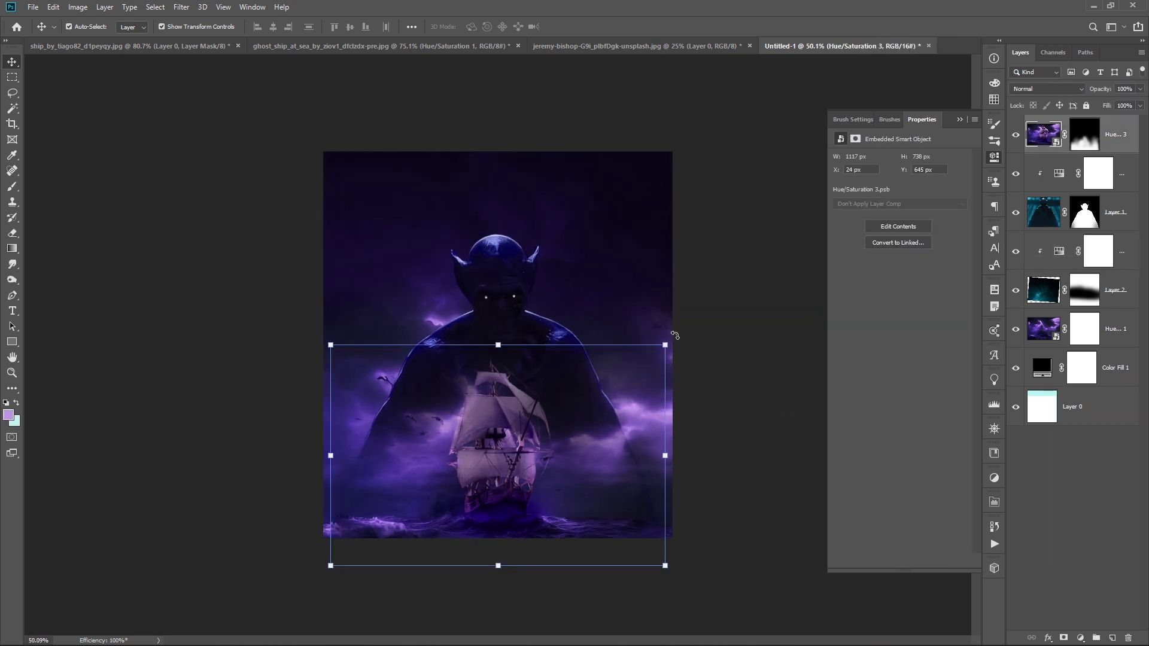
drag(676, 335, 657, 362)
drag(570, 414, 586, 419)
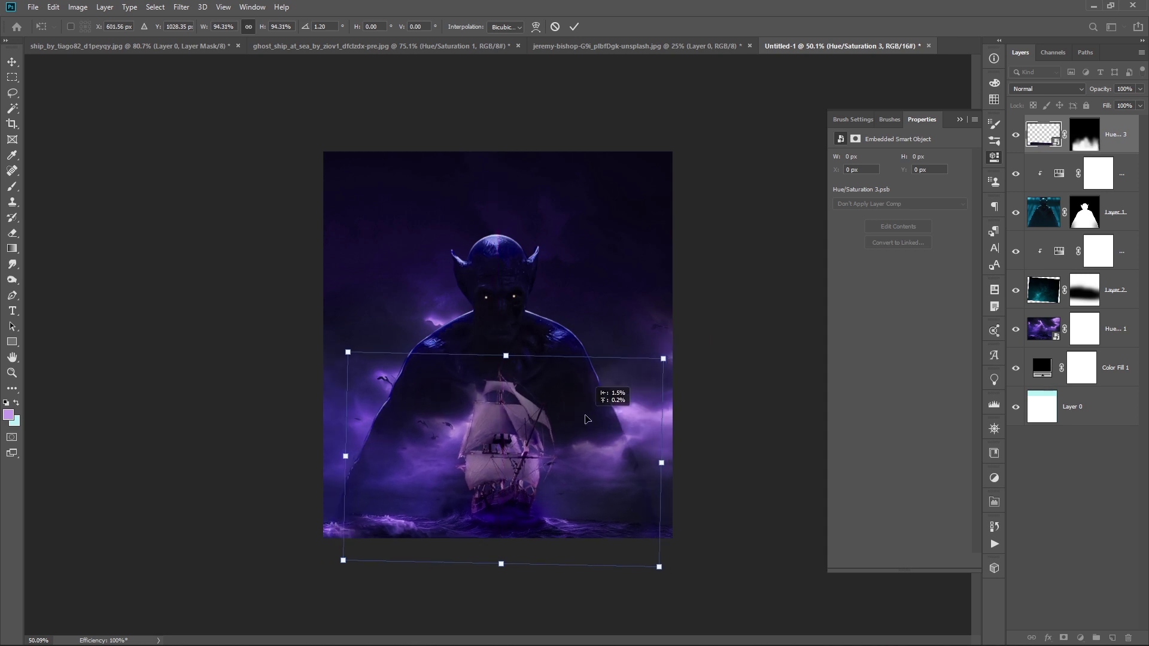
click(704, 311)
mouse_move(529, 641)
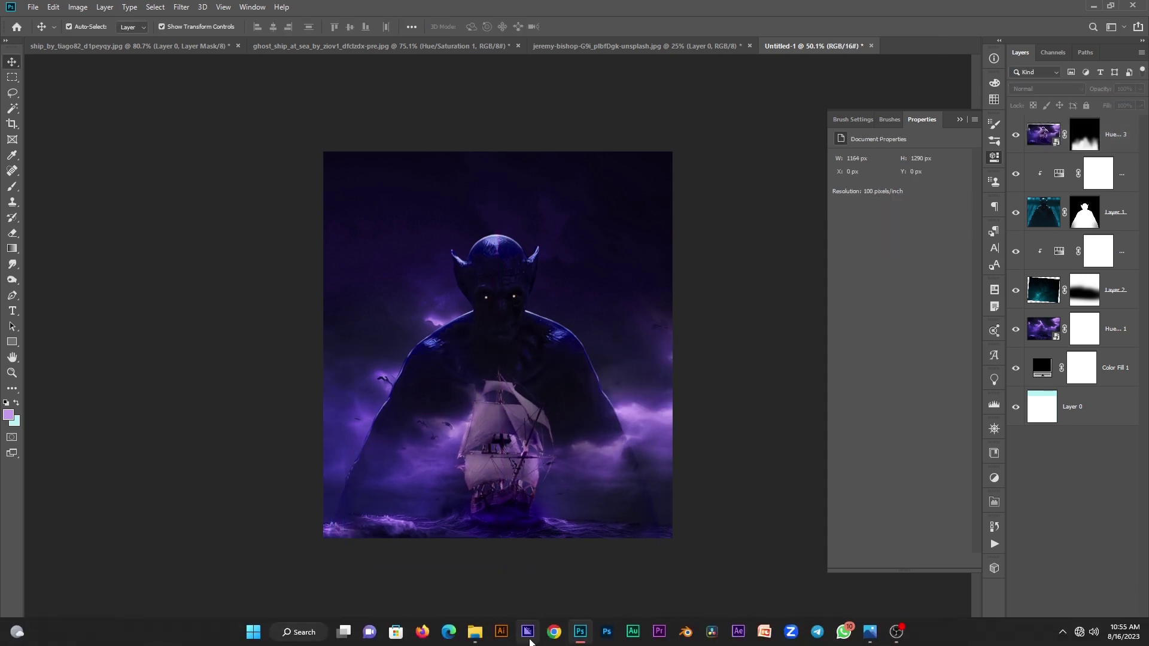
click(476, 632)
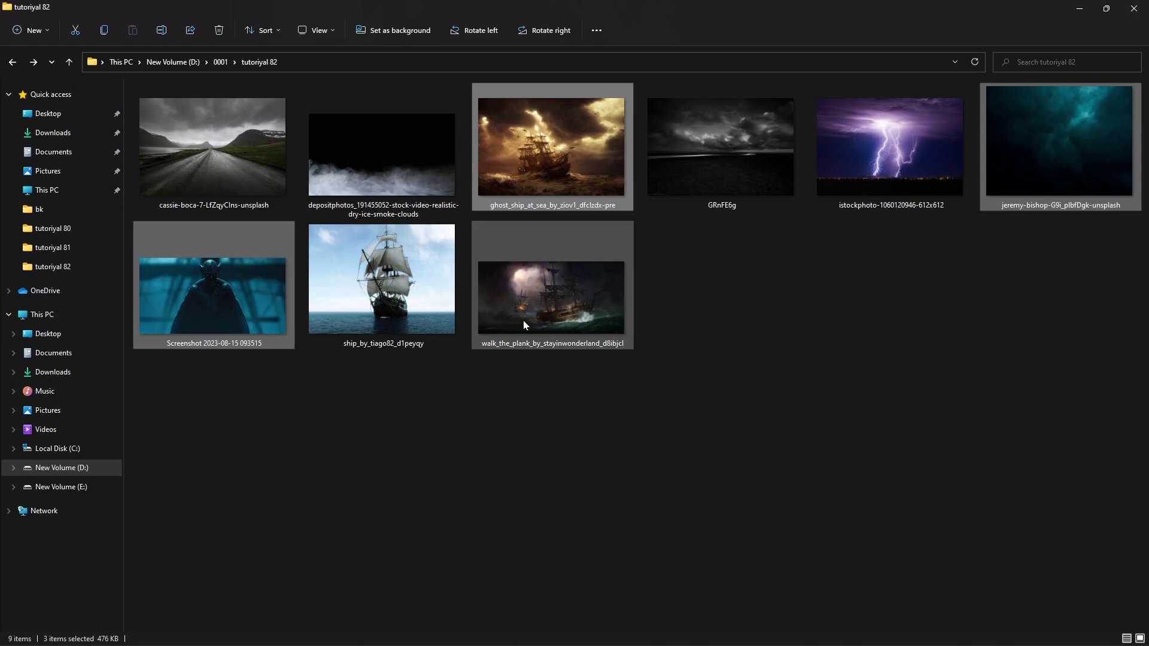
mouse_move(549, 311)
mouse_down()
mouse_move(567, 414)
mouse_move(519, 422)
mouse_up()
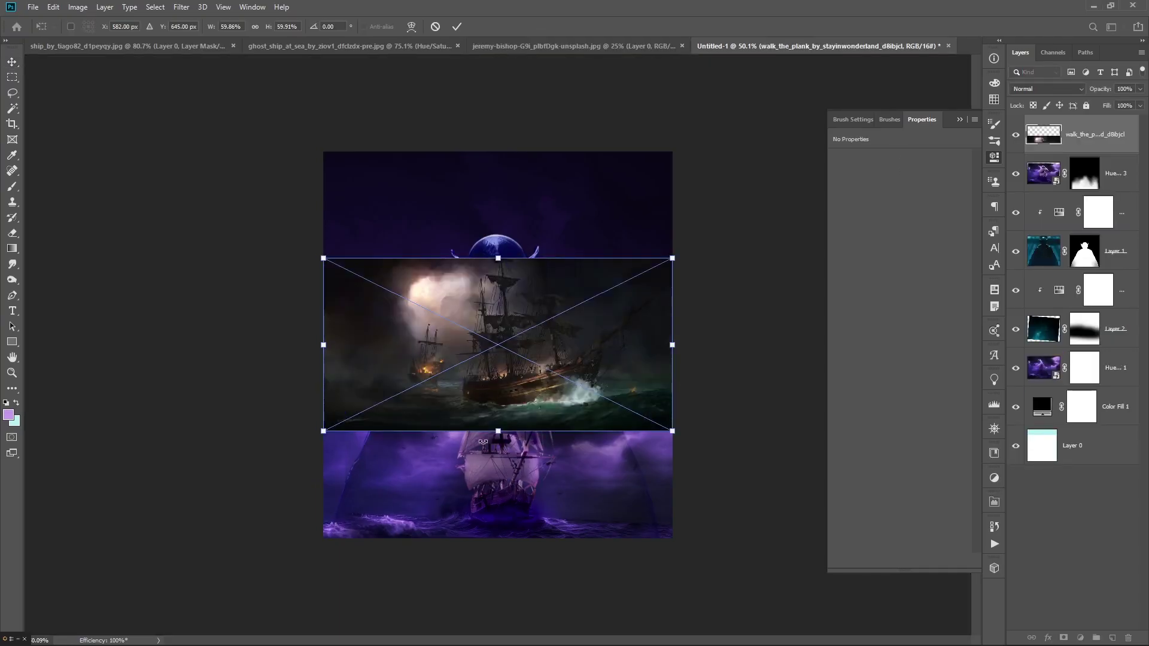
Enlarge the ships painting, add a layer mask, and move it behind the vampire
drag(502, 477, 555, 404)
key(Return)
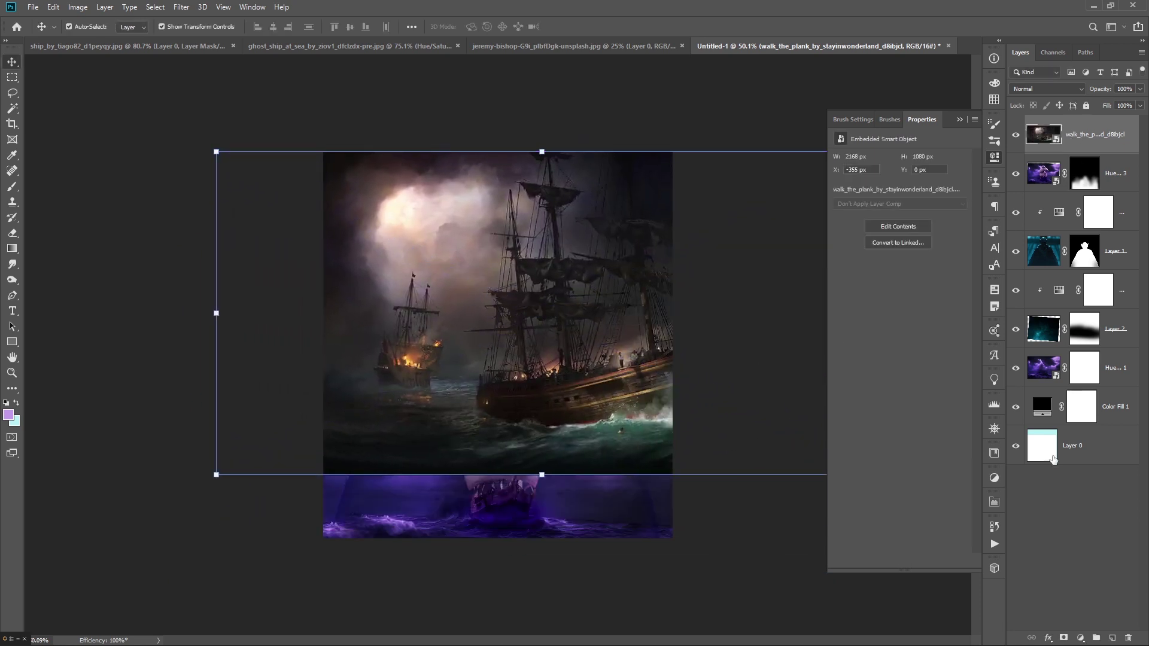
click(1064, 638)
mouse_move(1126, 135)
mouse_down()
mouse_move(1075, 389)
mouse_move(1113, 314)
mouse_move(1110, 249)
mouse_up()
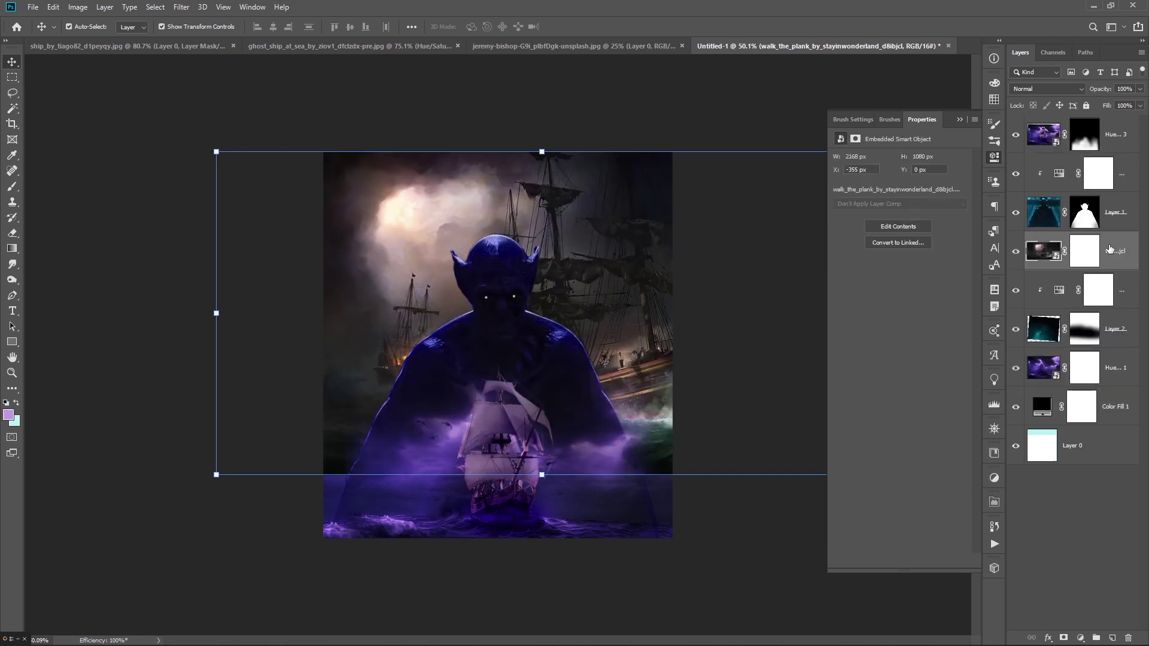
Paint black with a large brush on the mask to fade the upper-right ships
key(b)
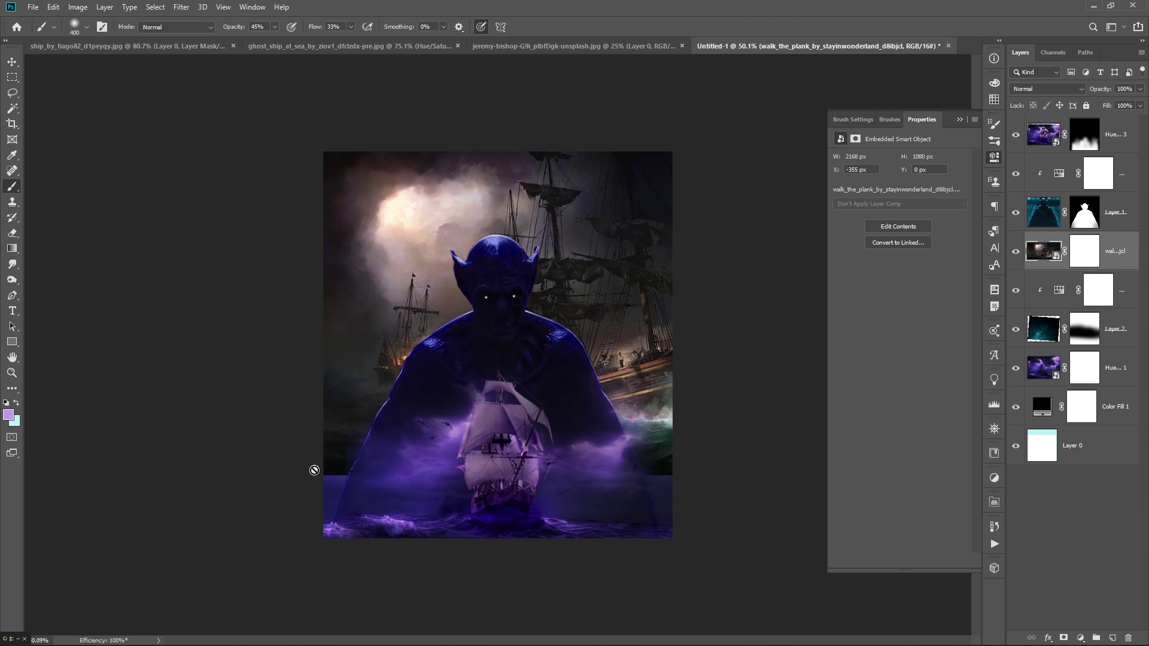
click(1083, 256)
key(d)
key(x)
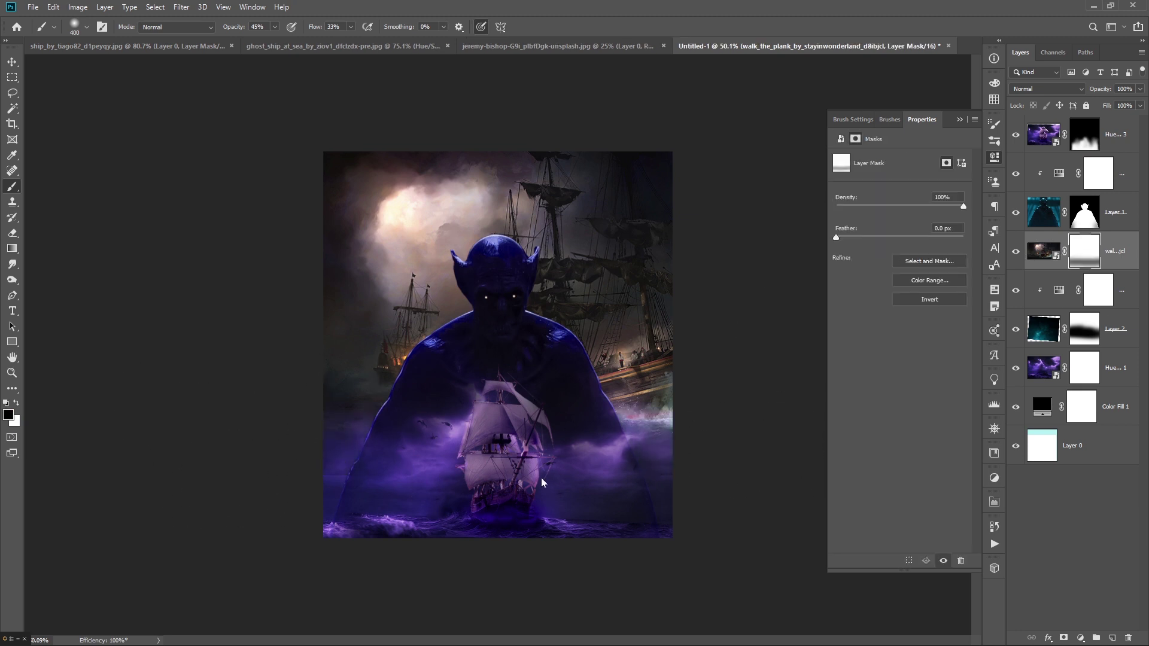
key(bracketright)
key(bracketright)
key(bracketright)
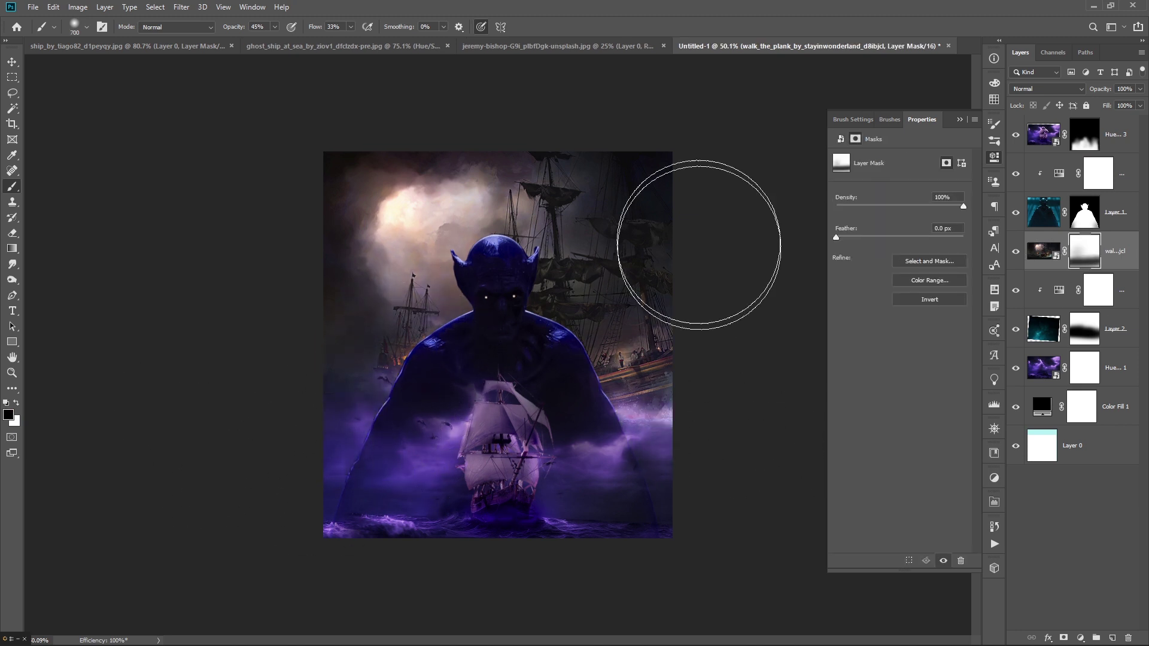
drag(698, 236, 582, 286)
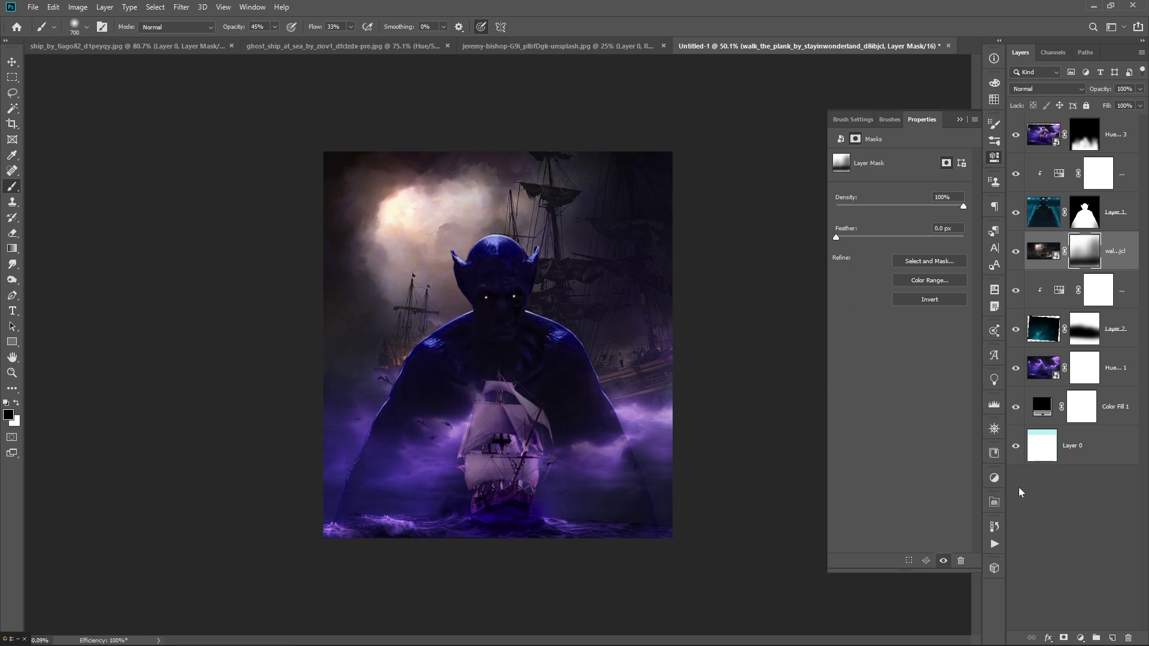
key(v)
click(1082, 637)
Colorize the ships with Hue/Saturation (Hue 230, Saturation 44, Lightness +3) and enlarge them to 116%
click(1095, 528)
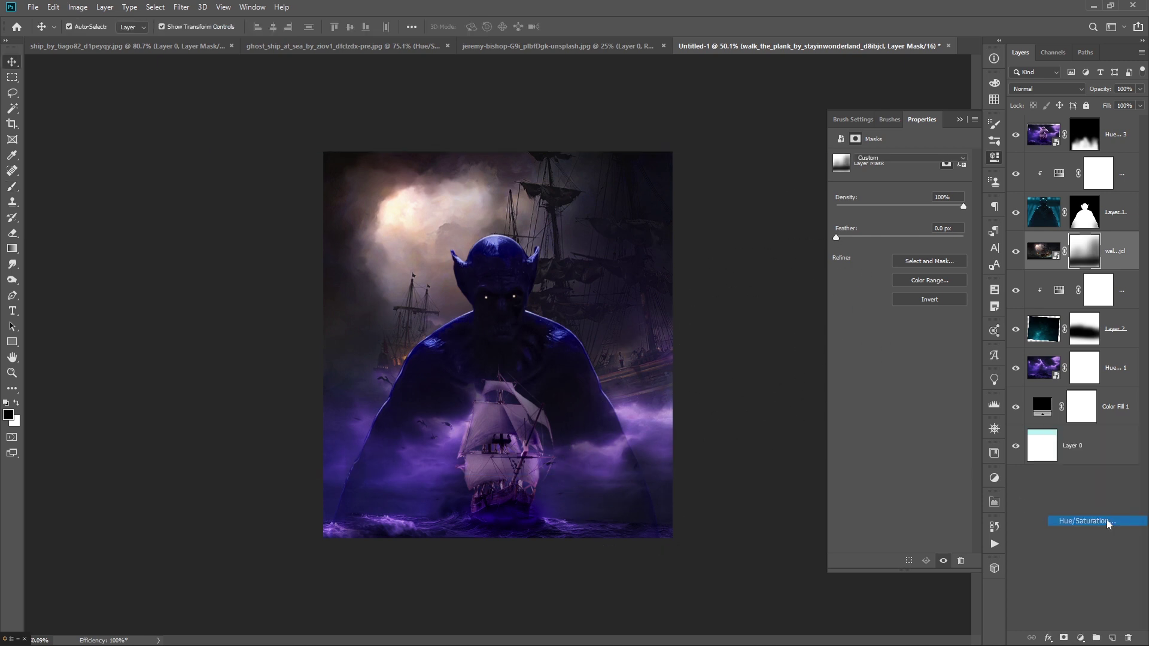
click(903, 268)
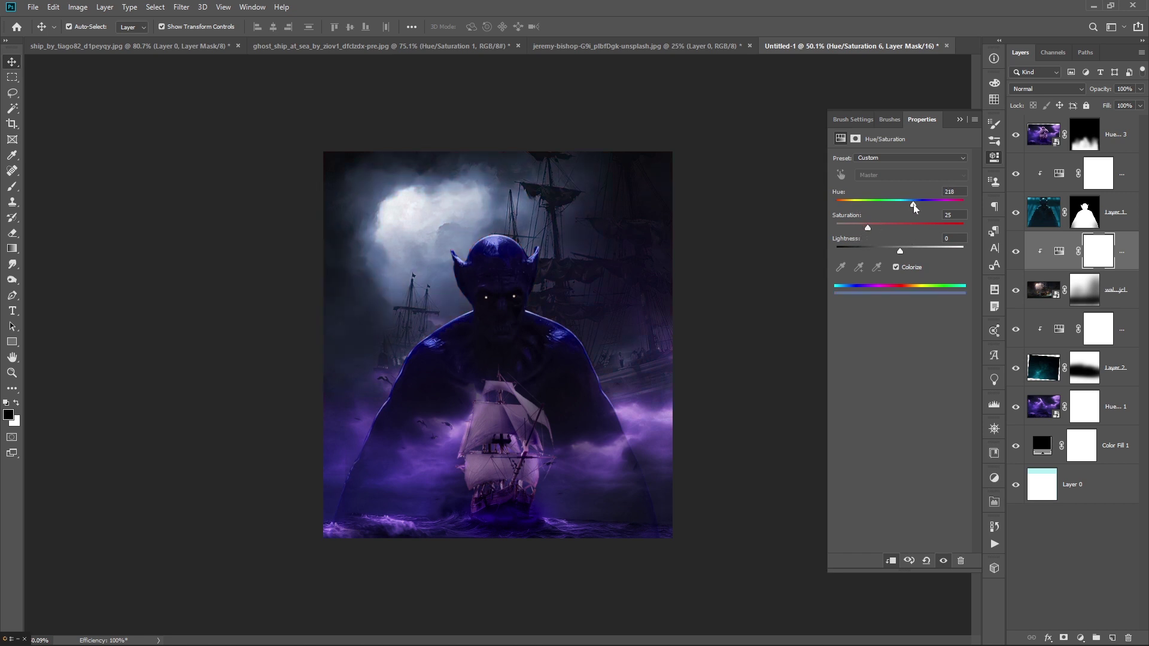
click(905, 228)
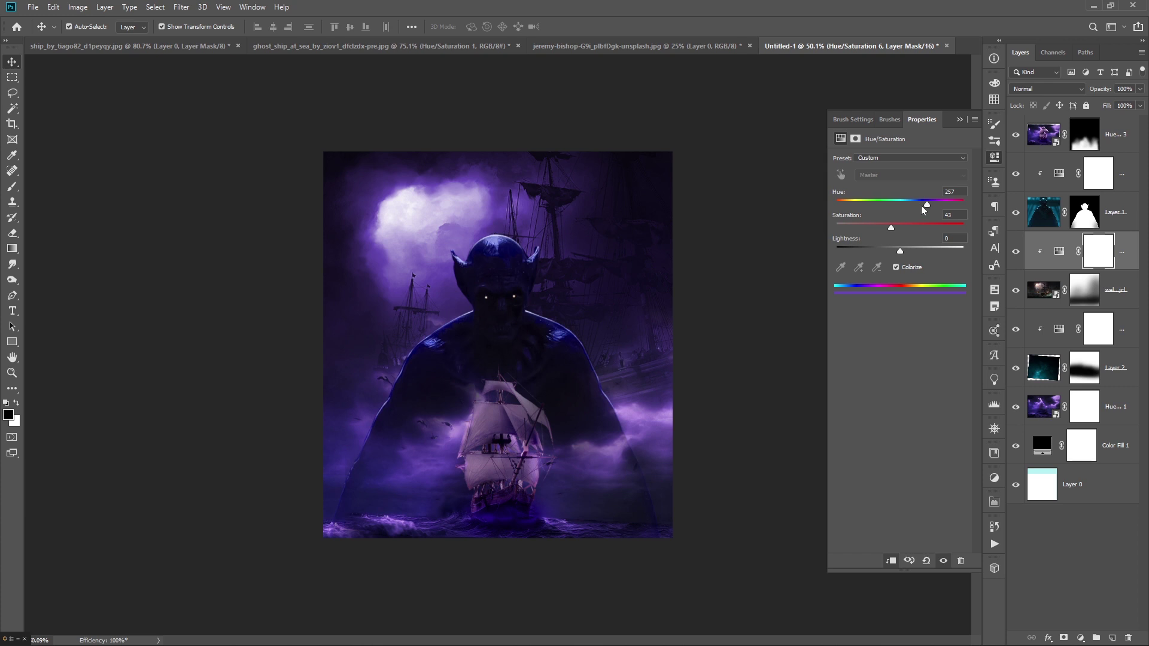
mouse_move(928, 207)
mouse_down()
mouse_move(892, 229)
mouse_move(902, 251)
mouse_up()
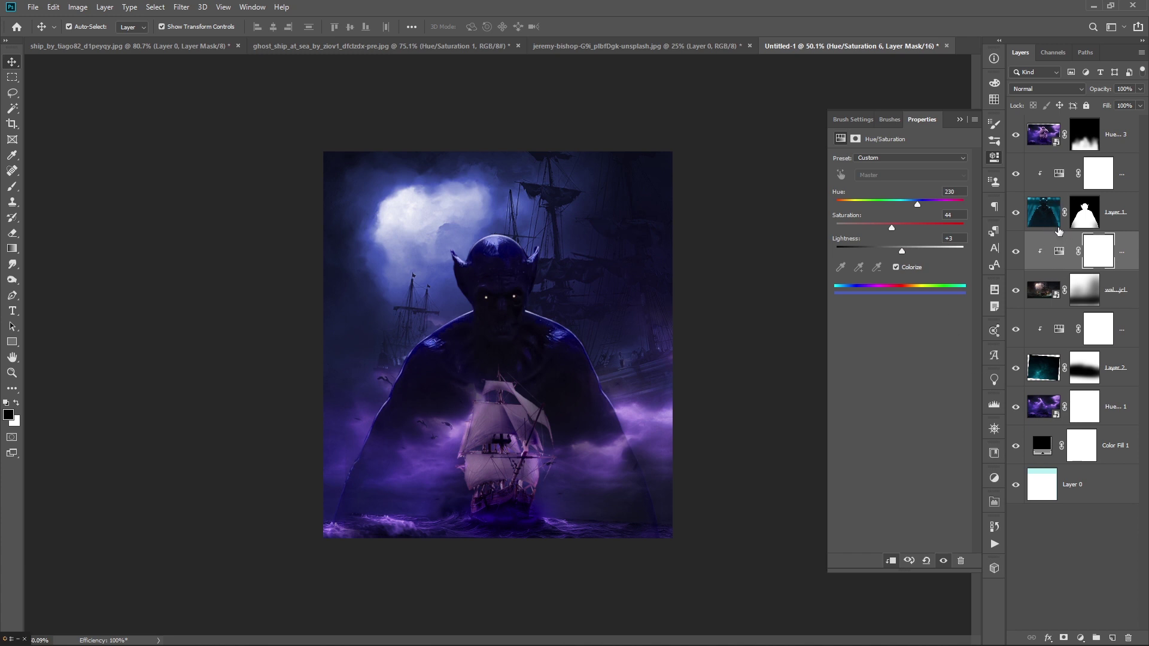
click(1078, 288)
mouse_move(543, 474)
mouse_down()
mouse_move(644, 413)
mouse_move(632, 410)
mouse_up()
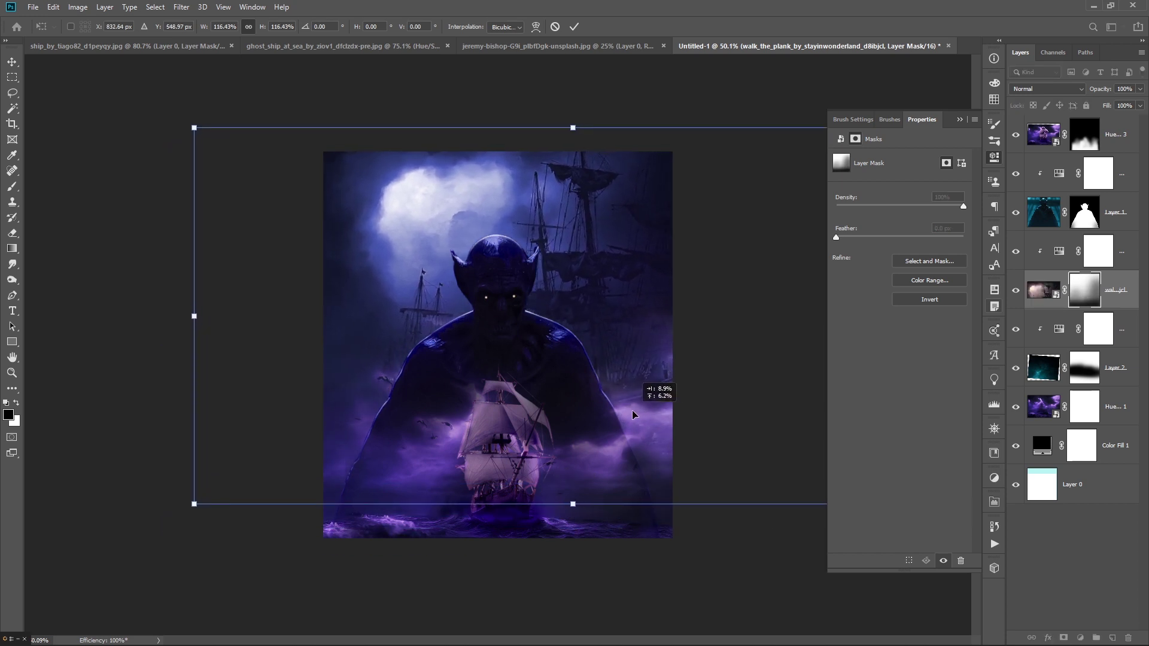
Apply the resize and paint black on the mask to fade out the ship masts
key(Return)
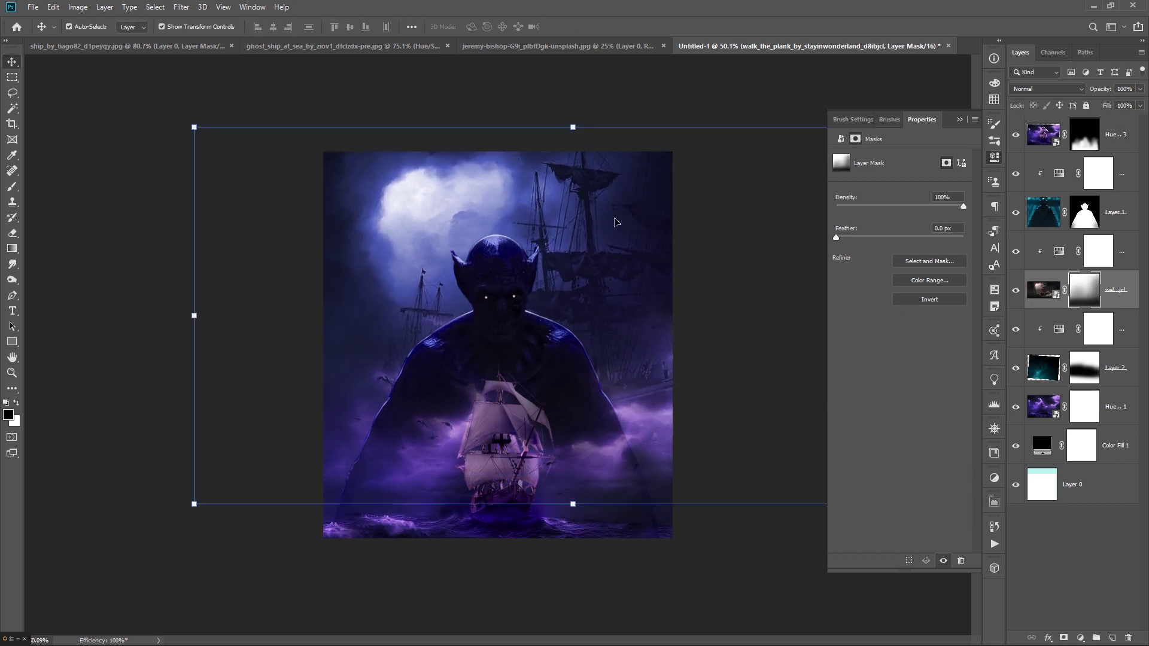
key(b)
mouse_move(616, 225)
mouse_down()
mouse_move(585, 251)
mouse_move(525, 423)
mouse_move(443, 402)
mouse_move(411, 270)
mouse_move(411, 341)
mouse_move(424, 290)
mouse_move(578, 261)
mouse_move(584, 200)
mouse_move(559, 218)
mouse_move(589, 268)
mouse_up()
key(bracketleft)
key(bracketleft)
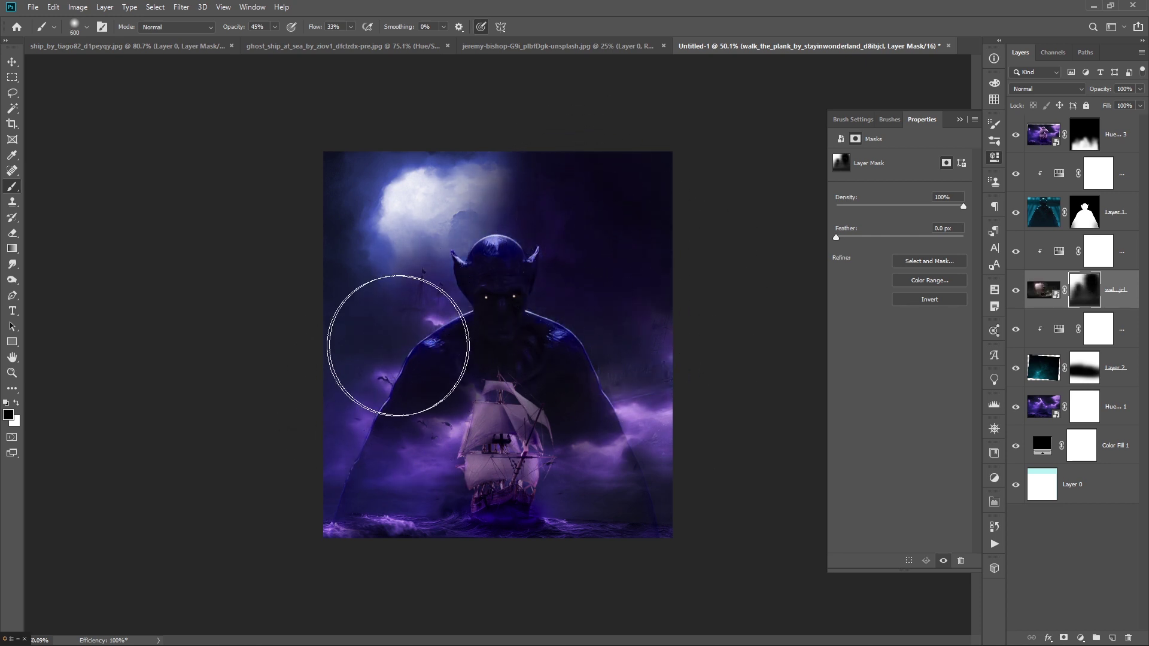
key(bracketleft)
mouse_move(398, 346)
mouse_down()
mouse_move(410, 303)
mouse_move(563, 314)
mouse_up()
key(alt+bracketleft)
Retune the cloud-sky tint to Hue 242, Saturation 54, Lightness +5
drag(924, 204, 920, 208)
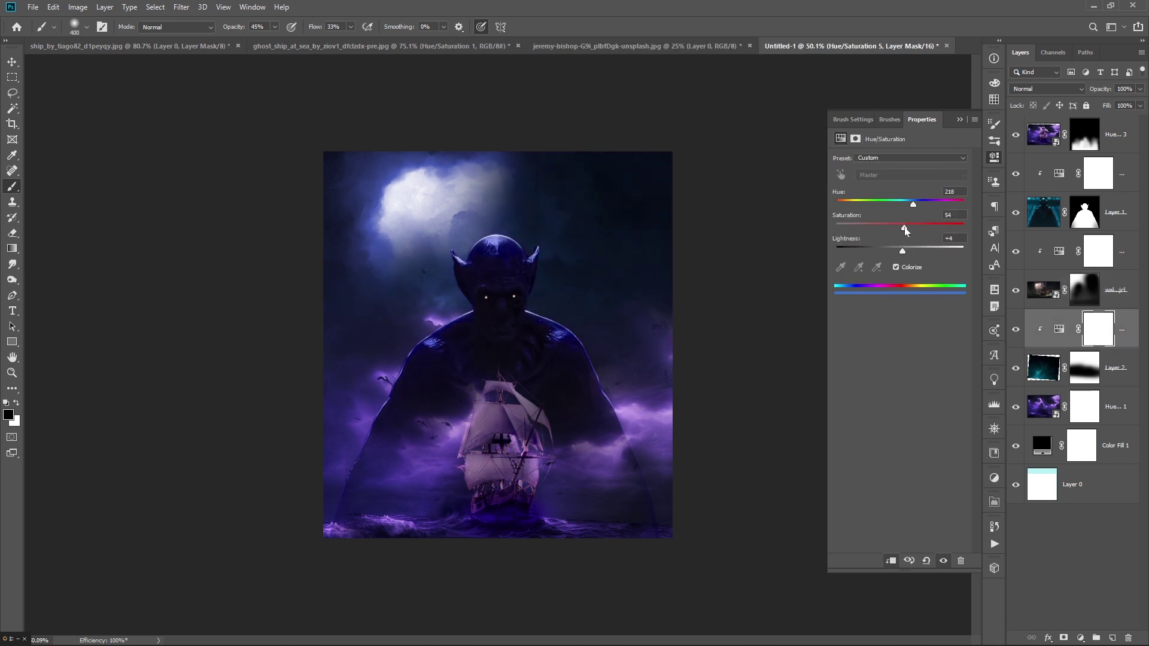
drag(902, 249, 904, 249)
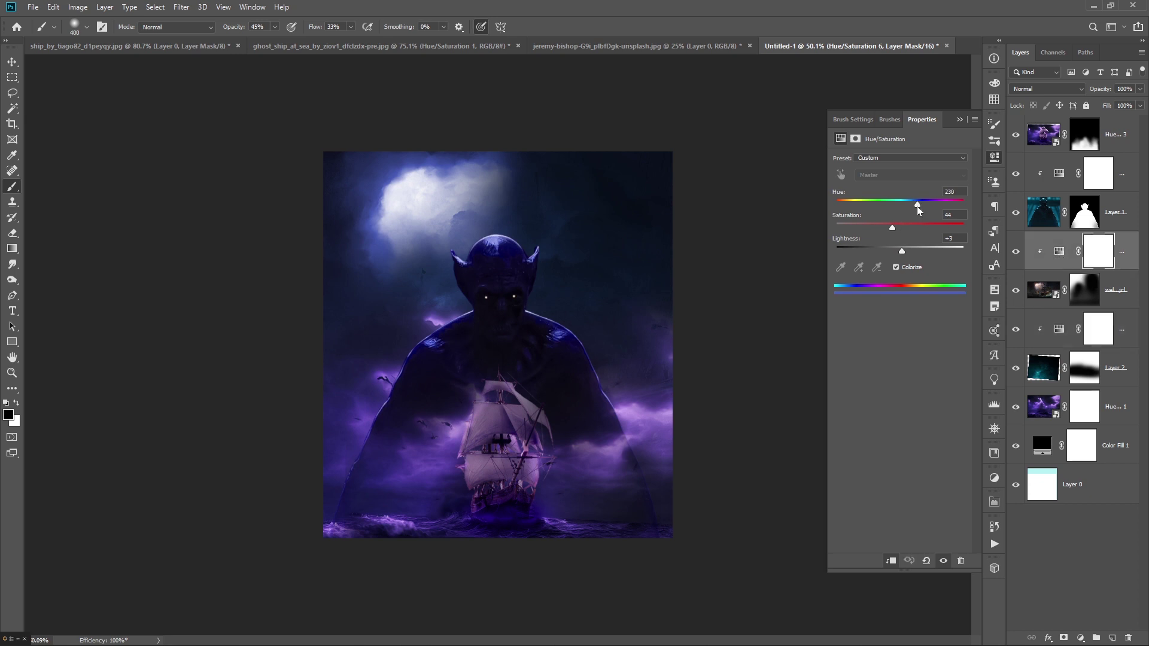
drag(917, 206, 923, 206)
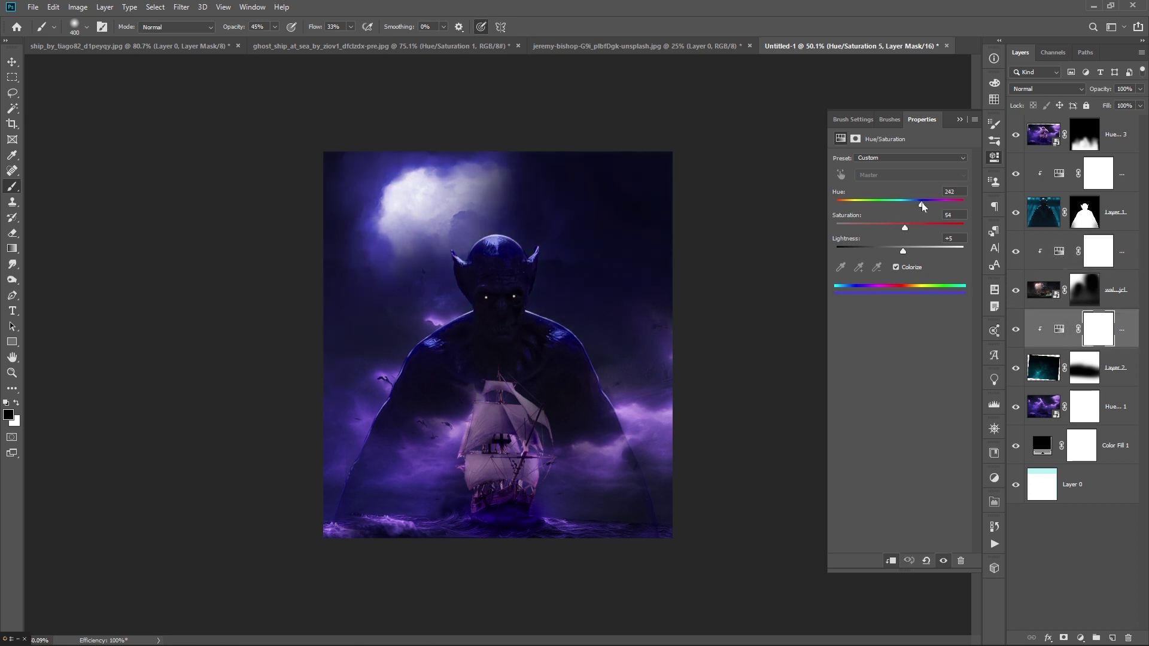
click(1057, 522)
Add a new empty Layer 3 at the top of the stack
key(v)
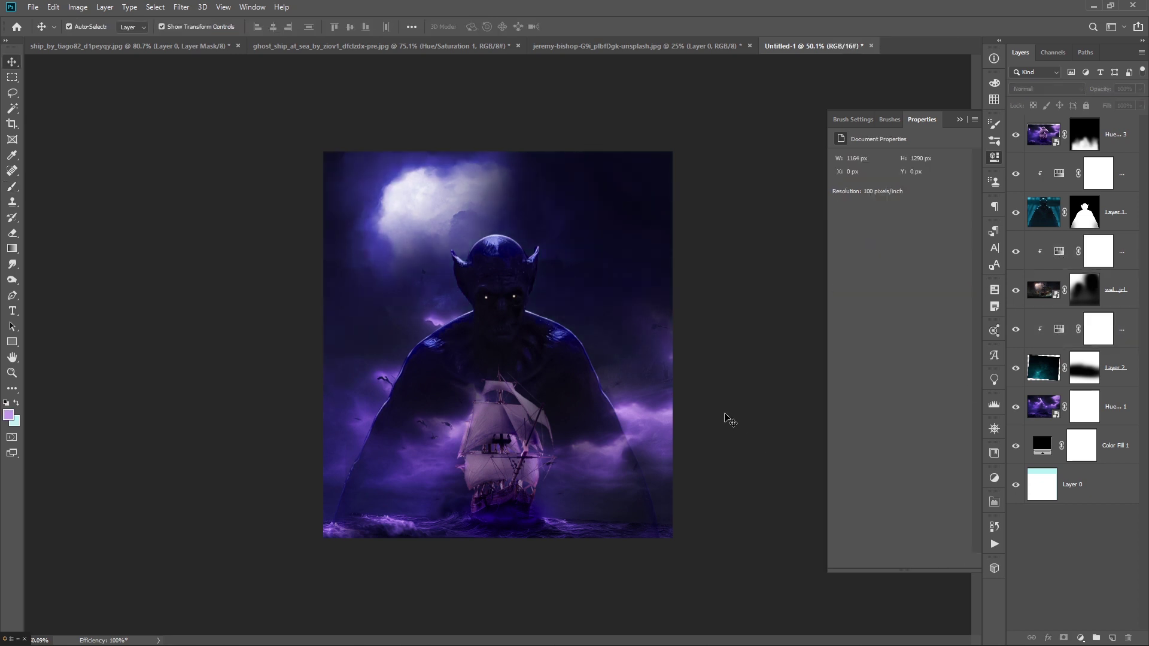
scroll(730, 418, down, 2)
scroll(727, 418, down, 1)
scroll(727, 418, up, 2)
scroll(727, 419, up, 1)
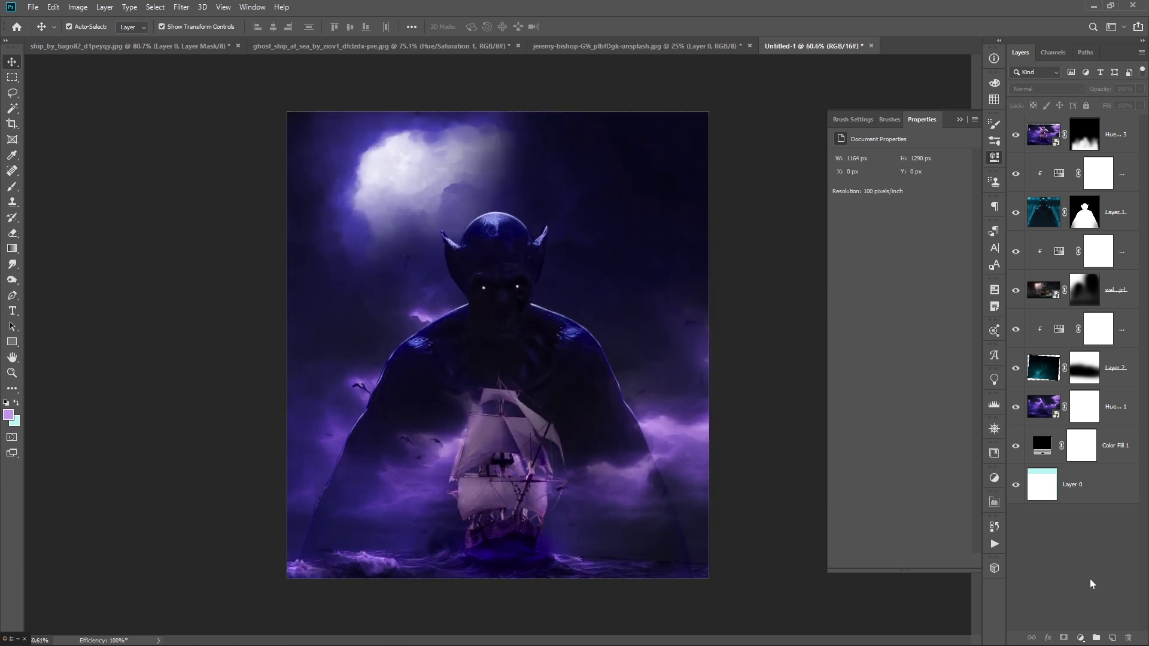
click(1110, 637)
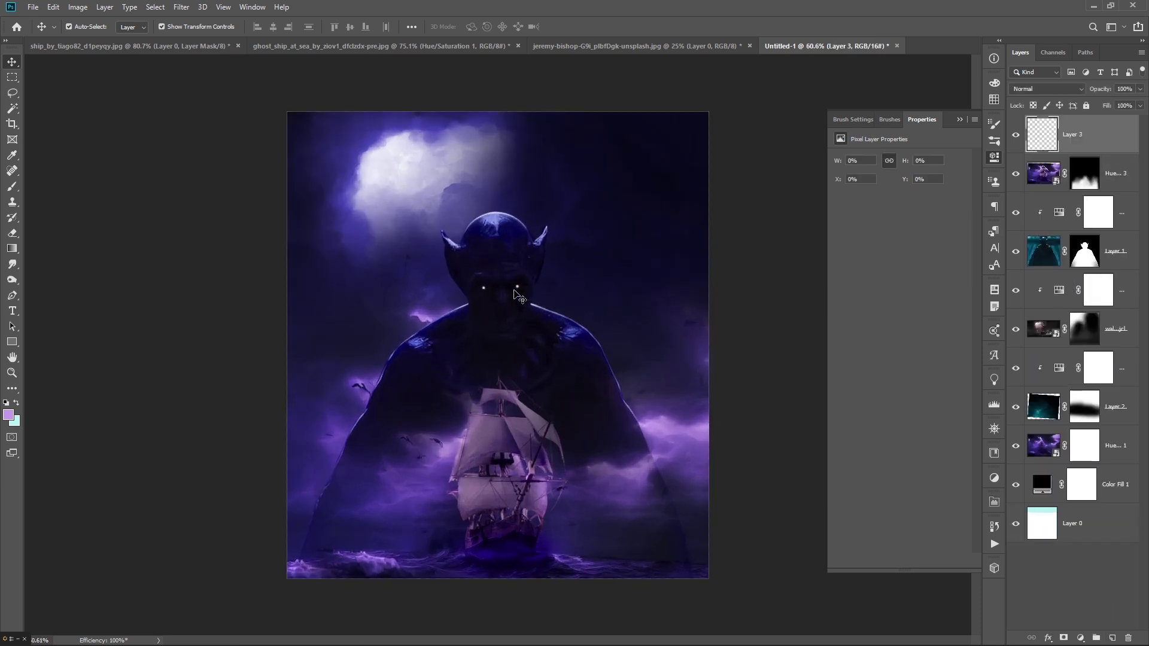
Set the paint colour to 7e00ff and the brush to full flow, size 100
key(b)
click(9, 418)
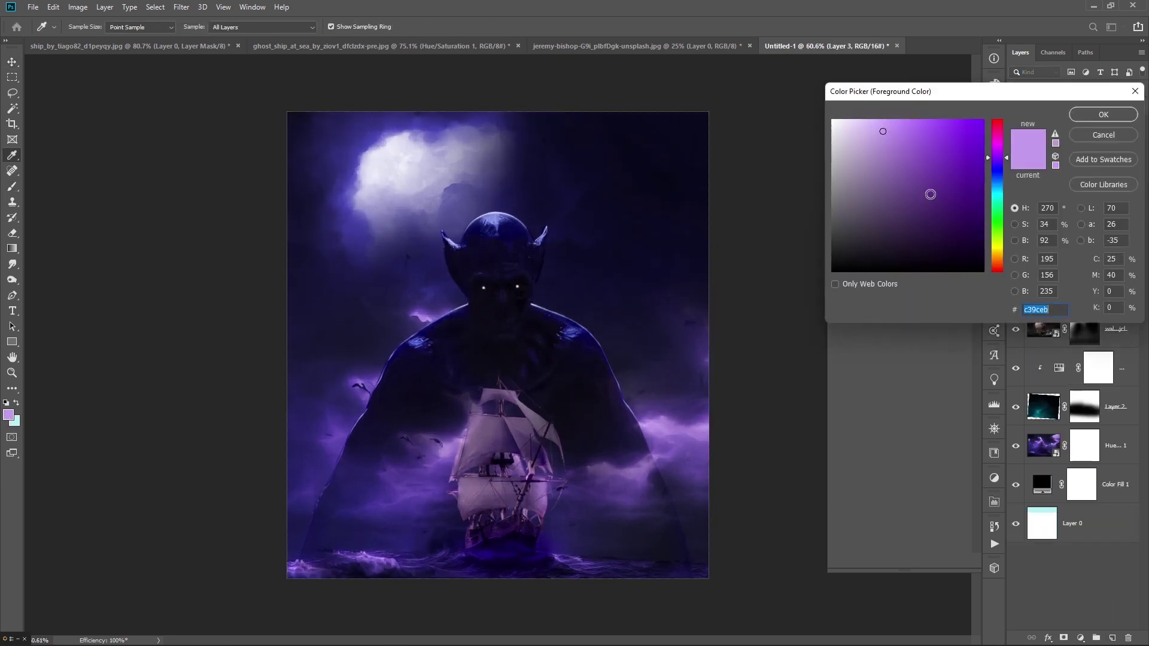
text(7e00ff)
click(1085, 116)
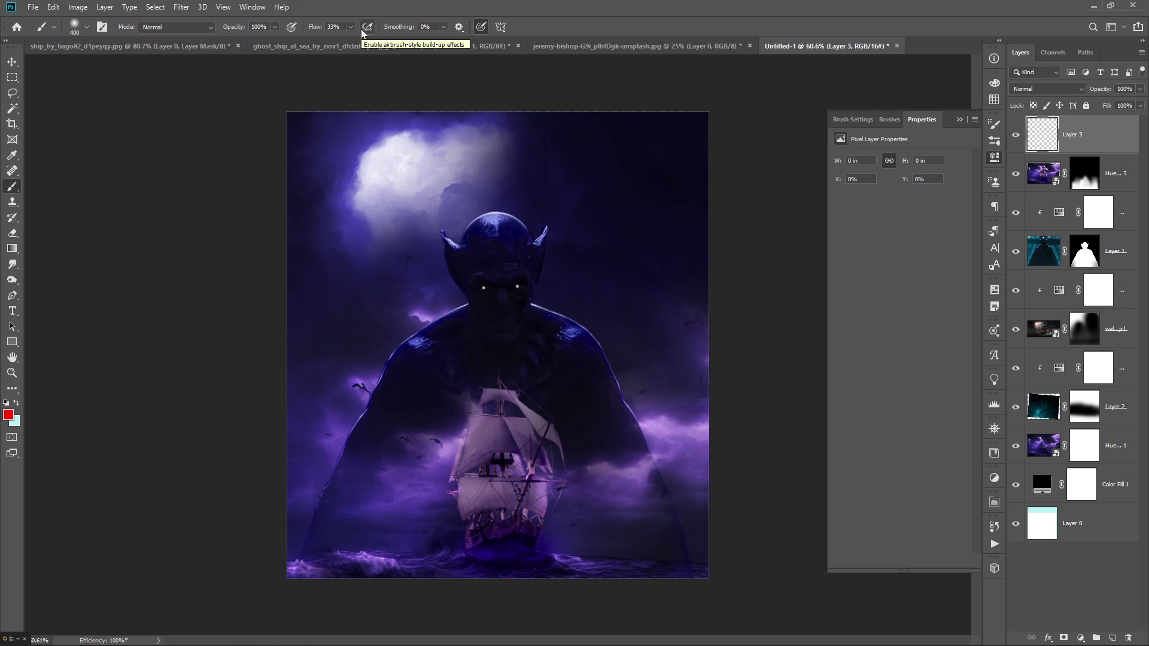
key(shift+0)
key(bracketleft)
key(bracketleft)
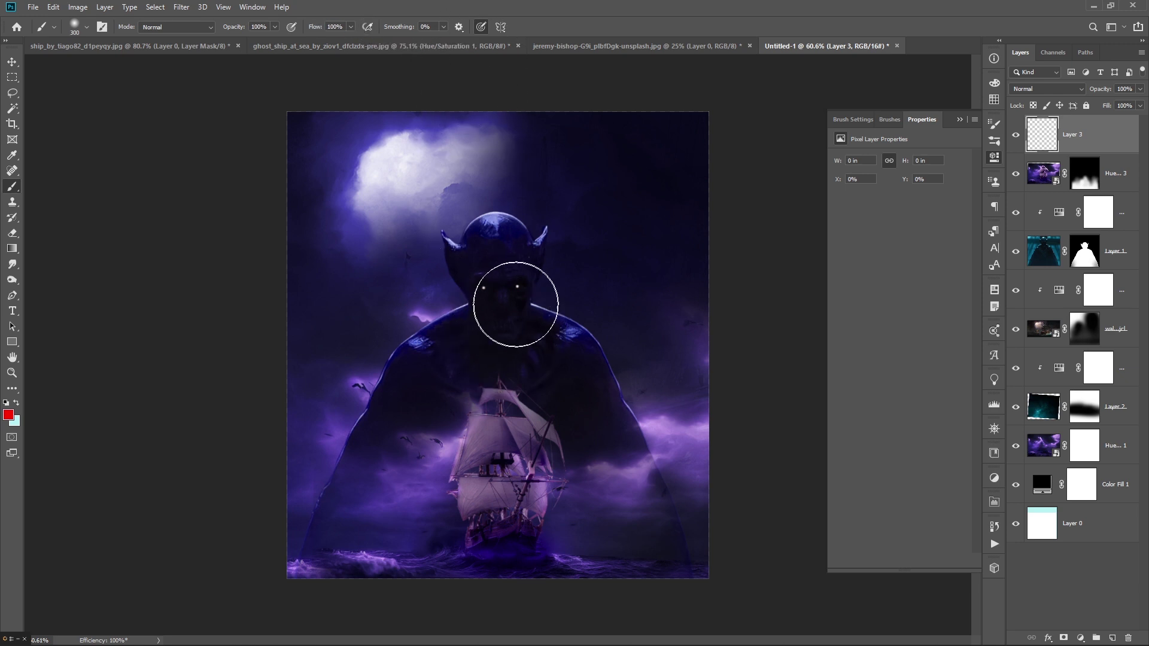
key(bracketleft)
key(bracketleft)
key(bracketleft)
Paint glowing dots over both eyes, with small cores and larger surrounding glows
scroll(480, 292, up, 2)
scroll(480, 292, up, 4)
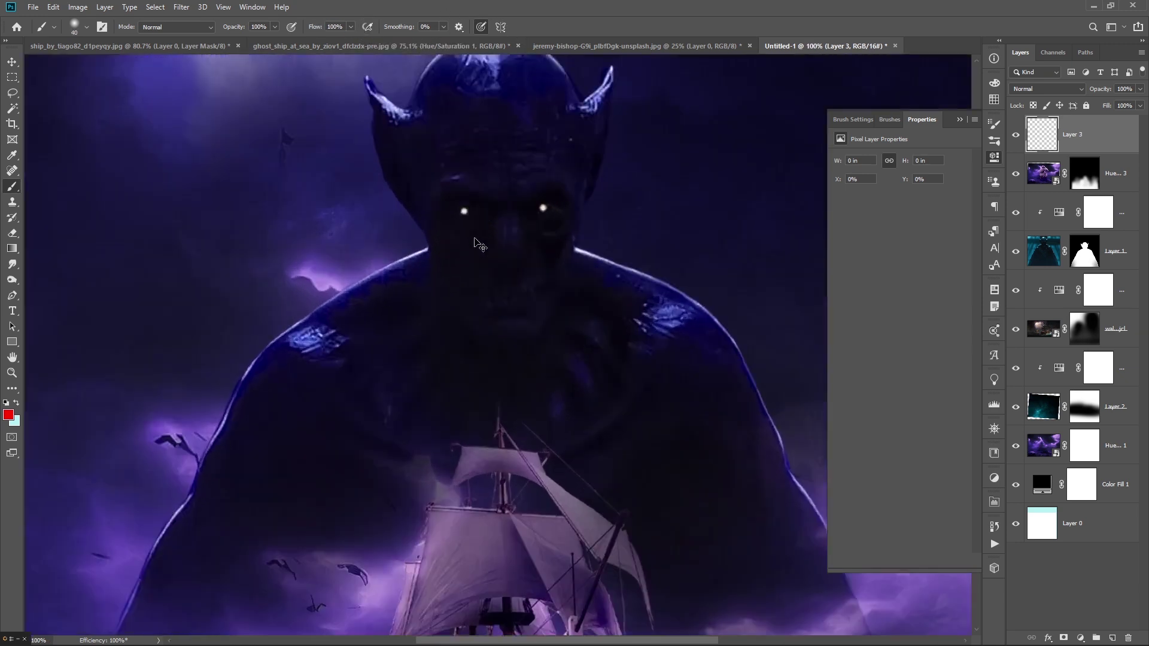
scroll(480, 291, up, 4)
key(bracketleft)
key(bracketleft)
key(bracketleft)
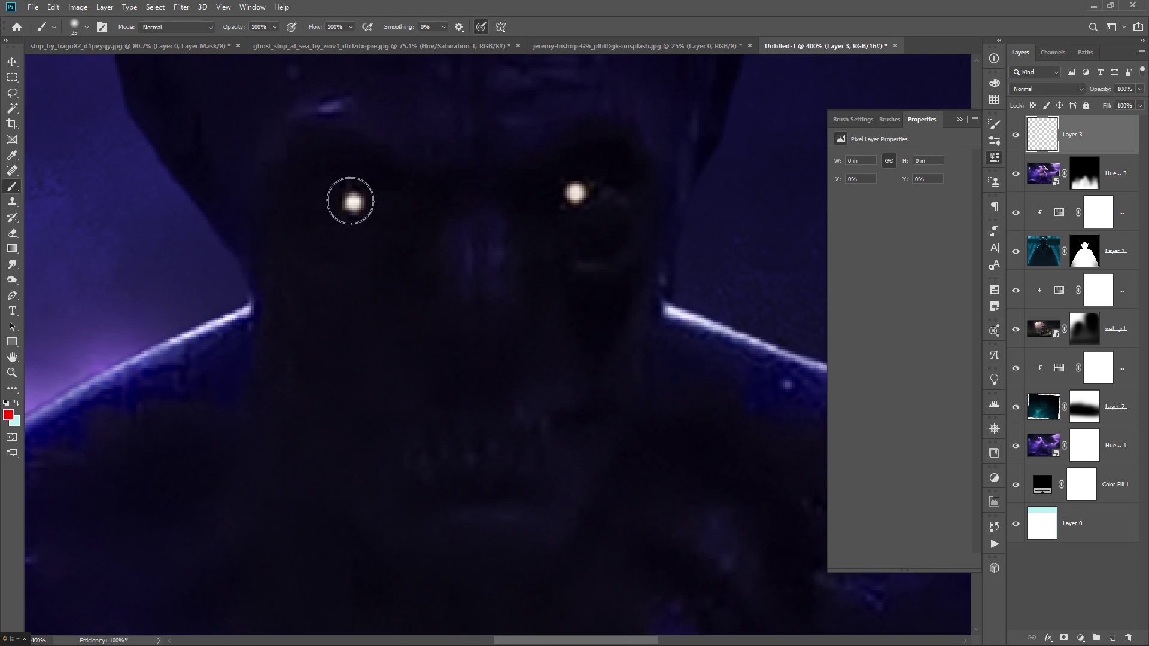
click(352, 202)
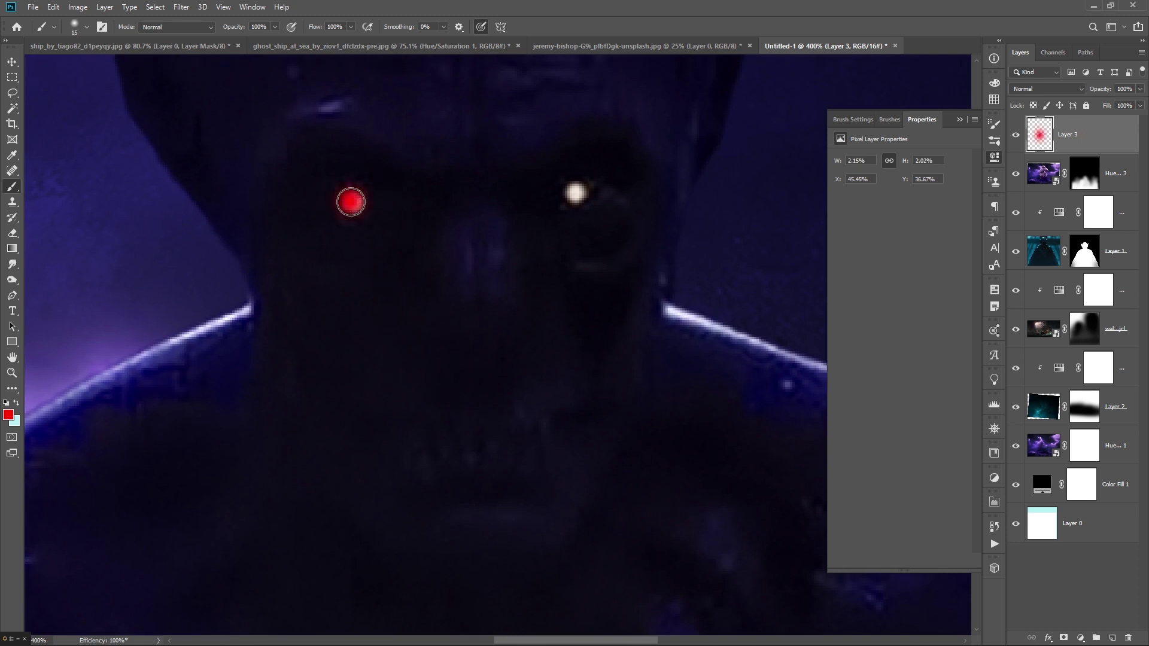
key(bracketright)
key(bracketright)
key(bracketright)
key(bracketright)
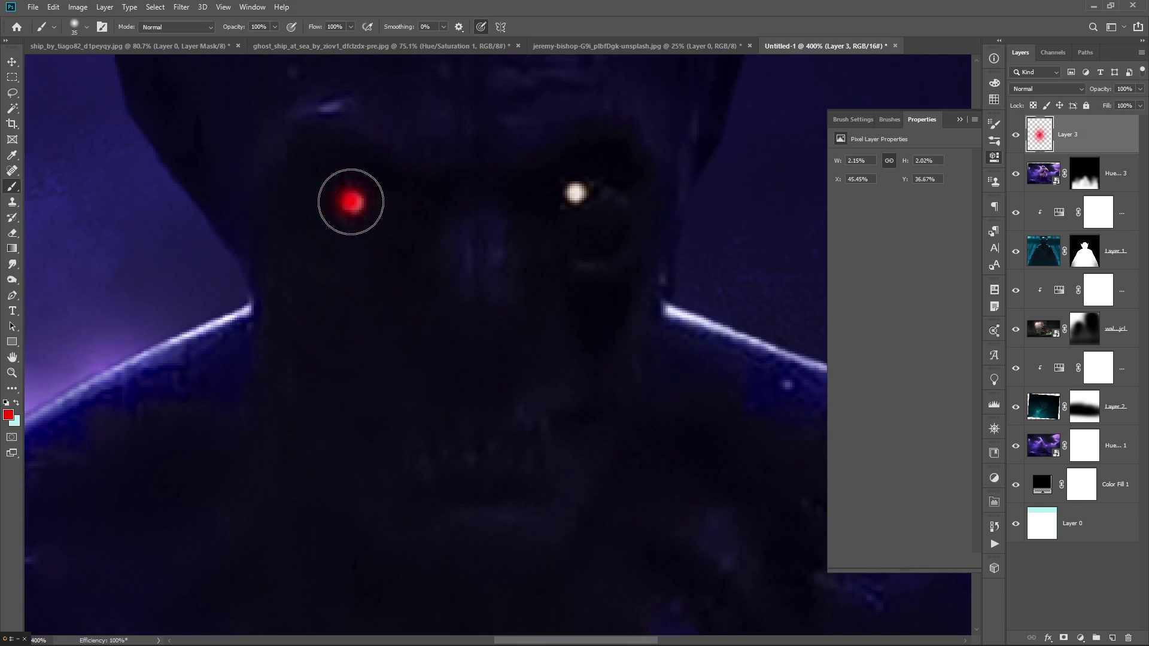
click(351, 202)
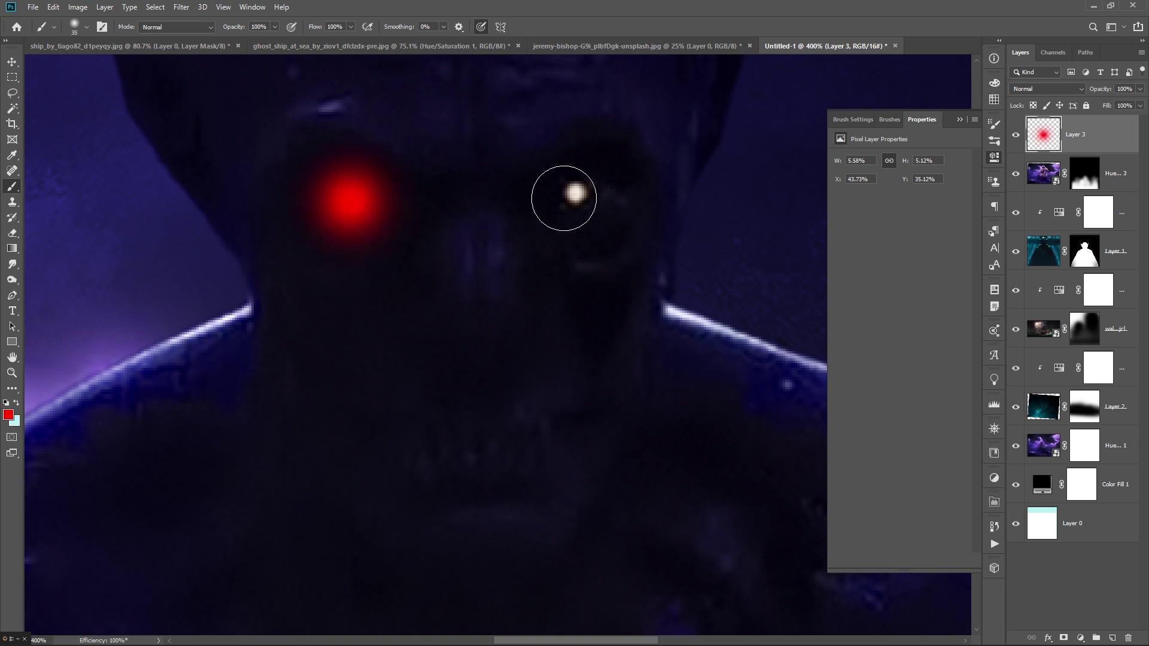
key(bracketleft)
key(bracketleft)
key(bracketleft)
click(575, 193)
key(bracketright)
key(bracketright)
key(bracketright)
click(575, 192)
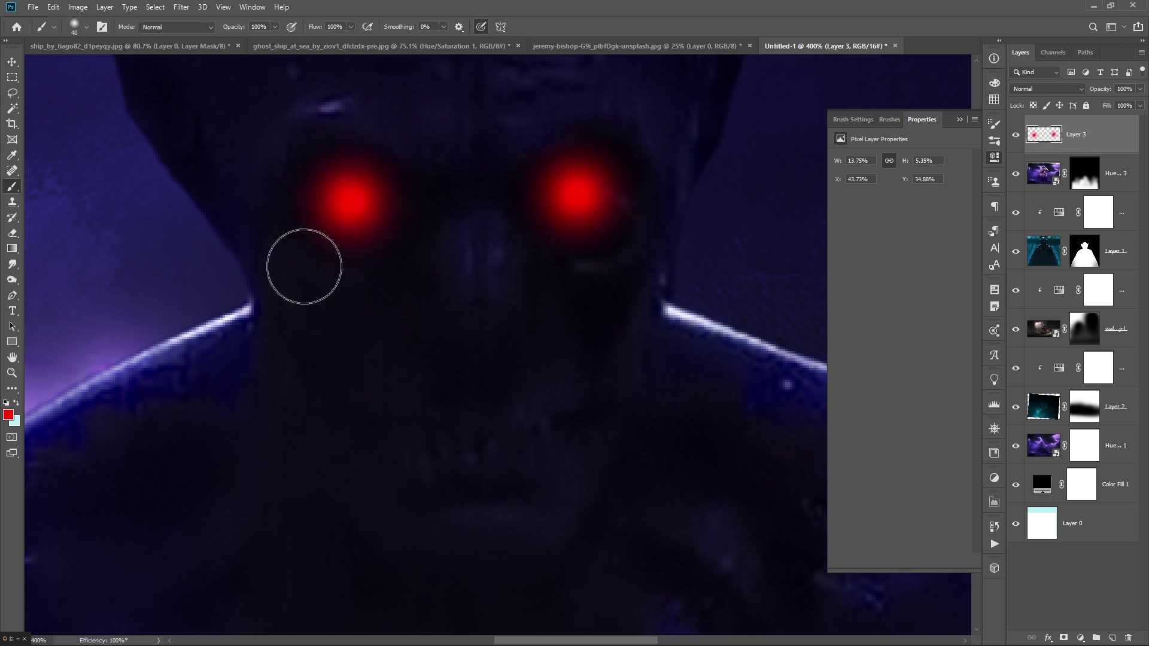
key(bracketleft)
key(bracketleft)
key(bracketleft)
click(345, 199)
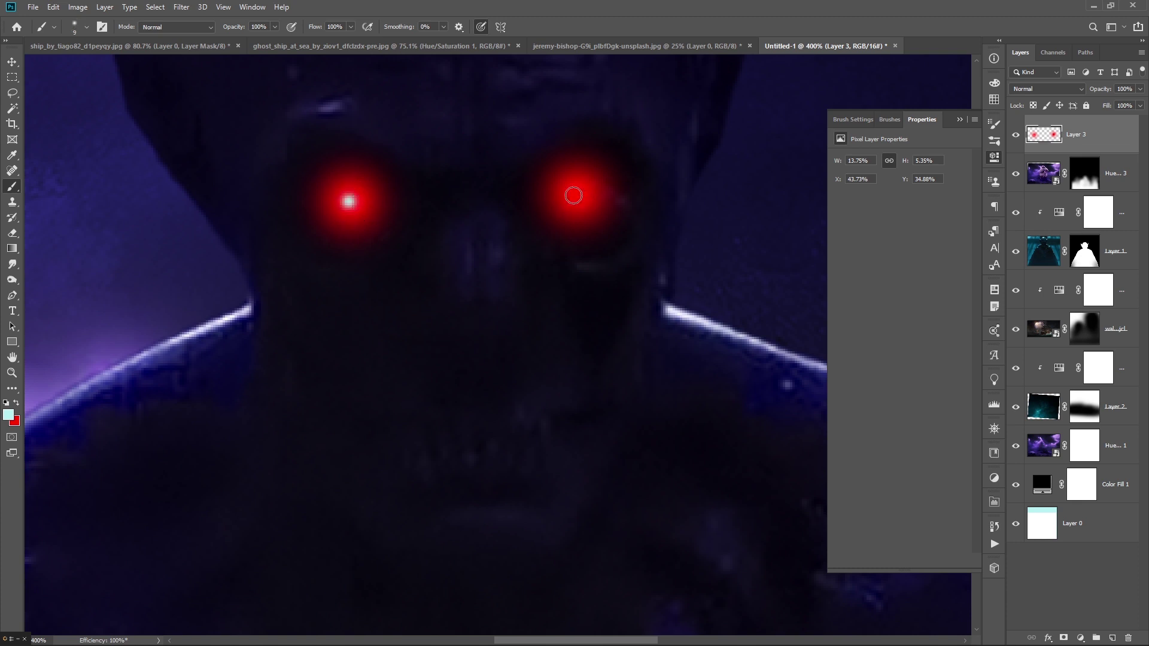
Set the eye-glow layer's blend mode to Screen
scroll(652, 251, down, 8)
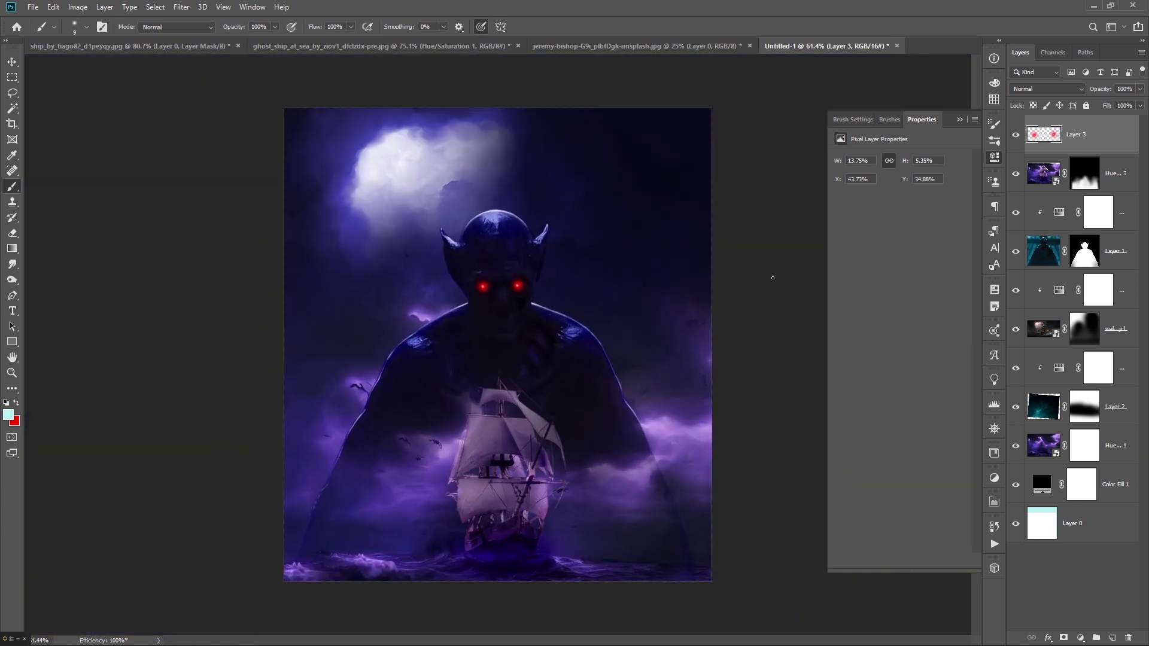
click(1045, 89)
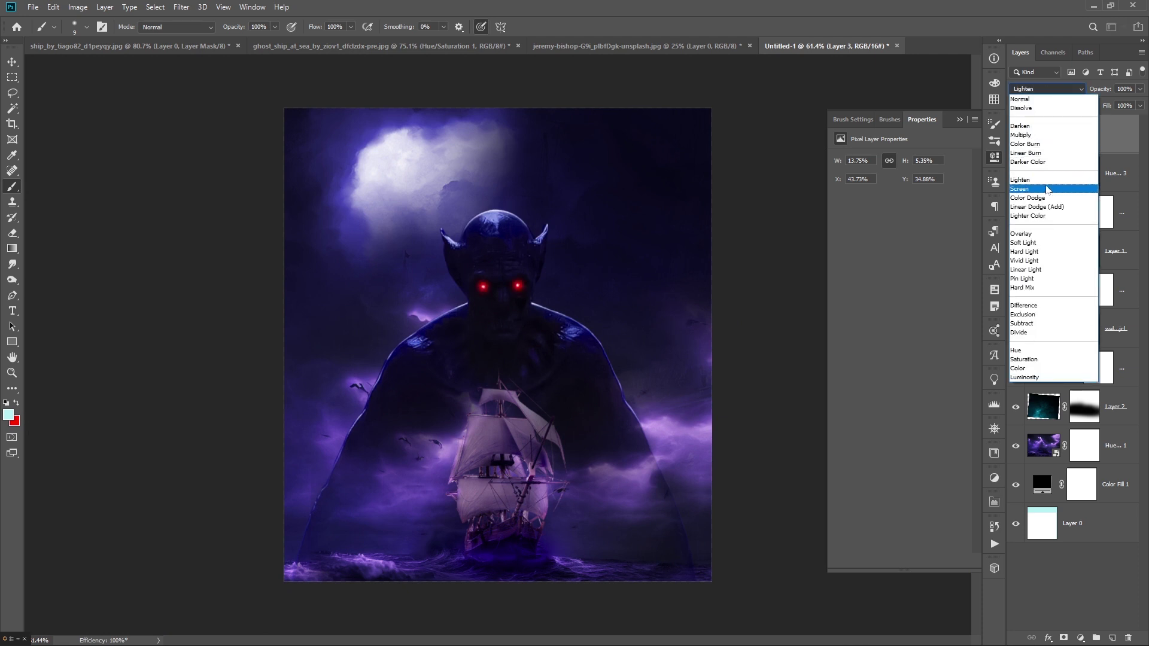
click(1047, 186)
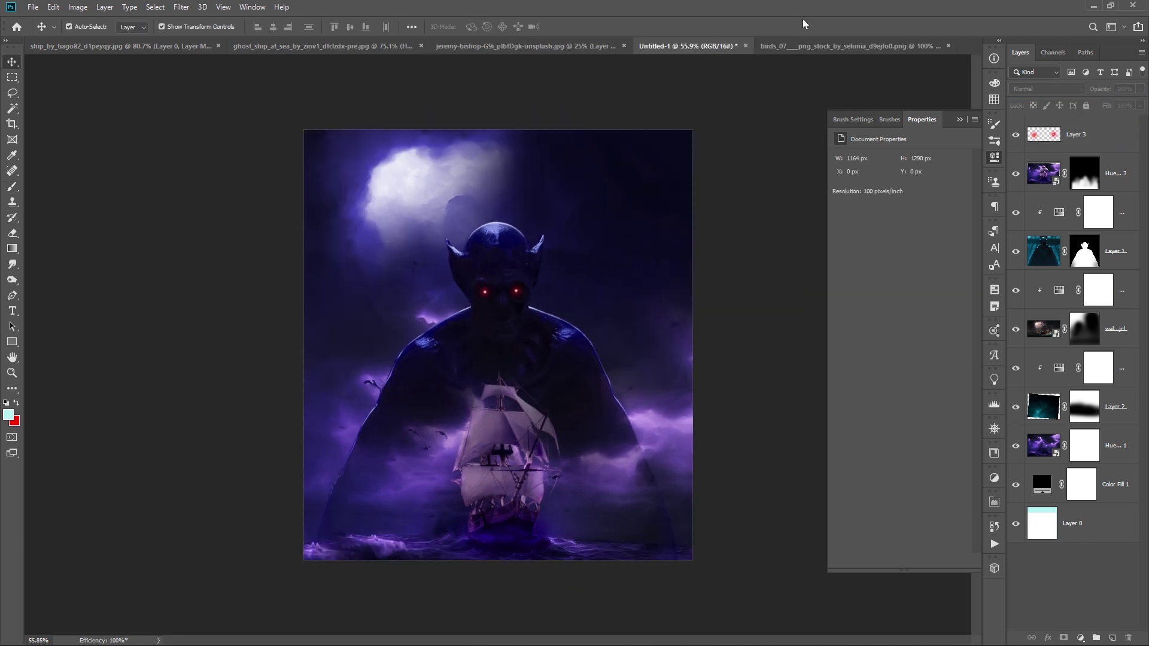
Paste the birds into the vampire poster as Layer 4
click(841, 46)
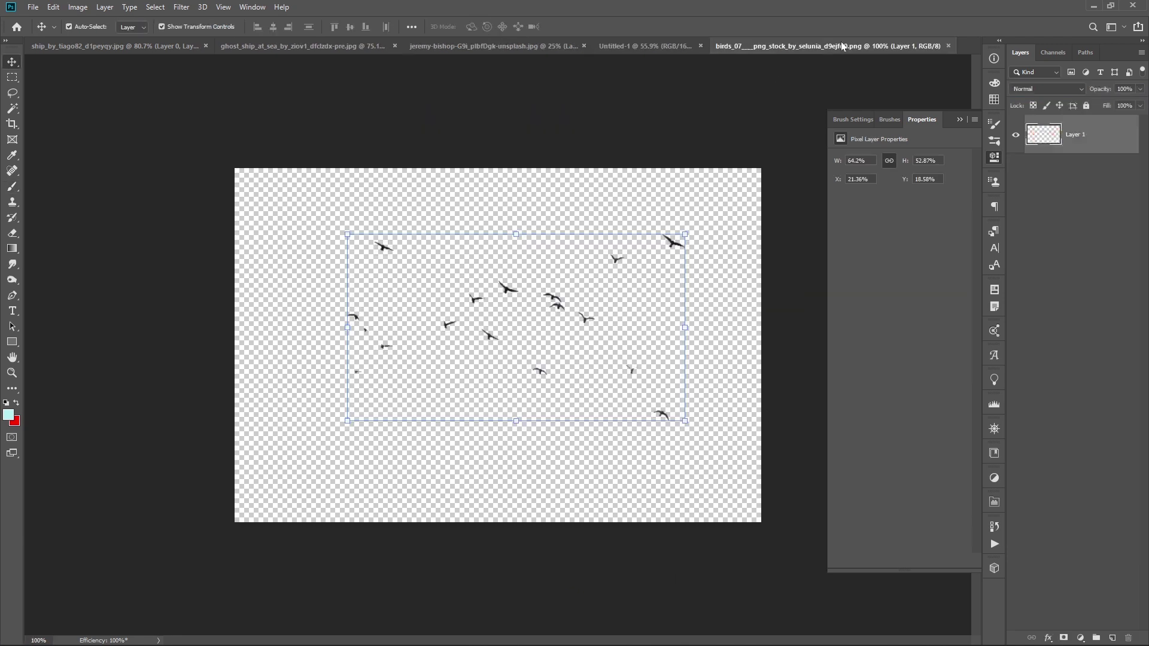
click(653, 46)
key(ctrl+v)
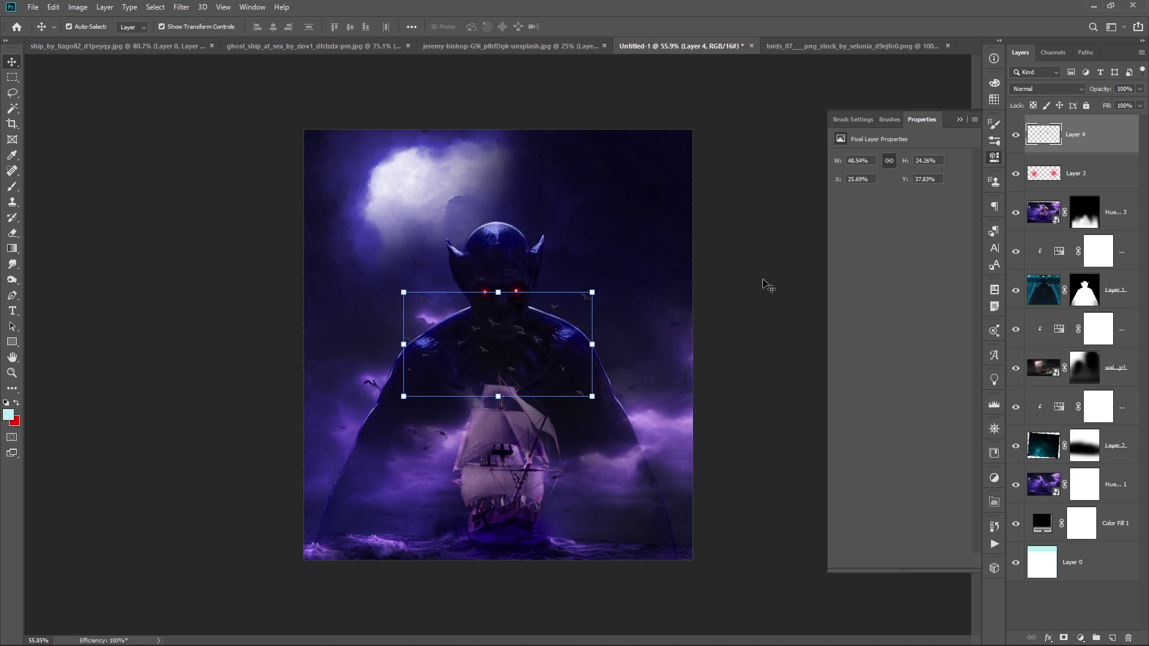
Tint the birds purple with a clipped, darkened Hue/Saturation adjustment
click(1081, 638)
click(1083, 512)
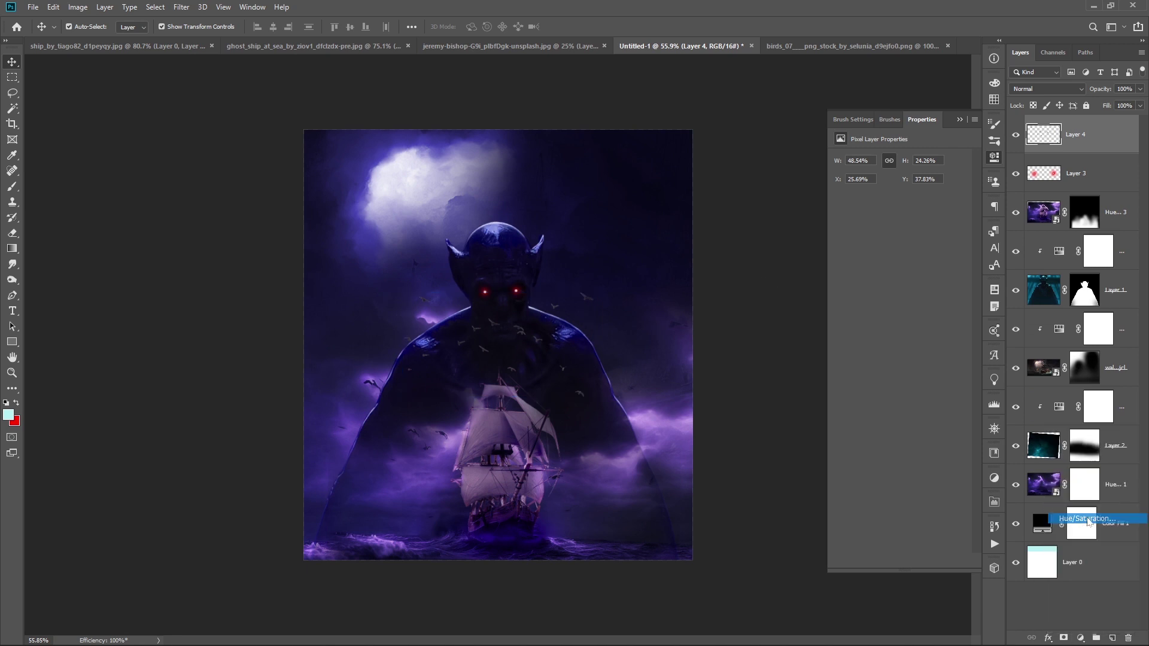
click(893, 563)
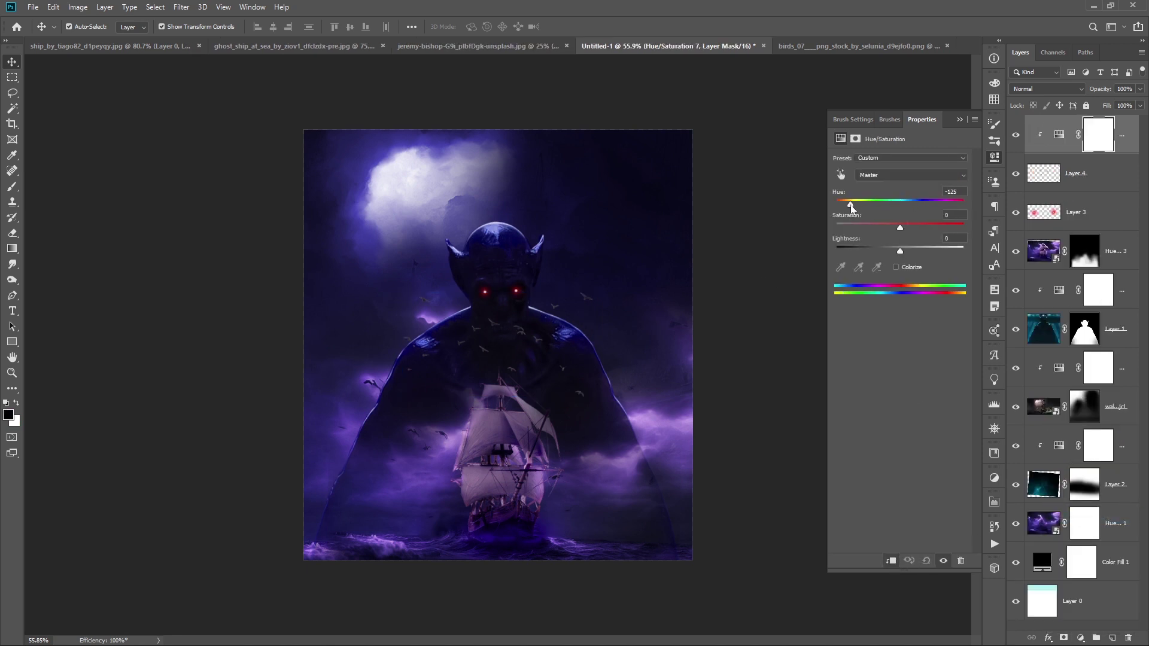
drag(939, 204, 938, 204)
mouse_move(868, 228)
mouse_down()
mouse_move(909, 228)
mouse_move(882, 251)
mouse_up()
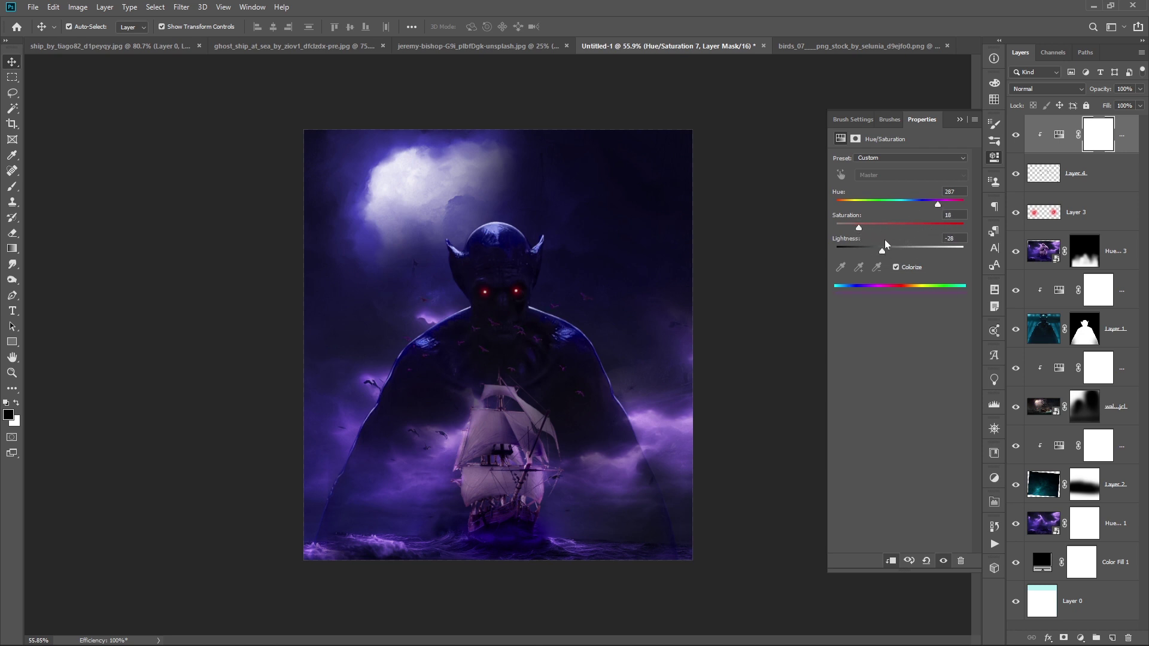
drag(909, 255, 906, 255)
Enlarge the flock and move it down and left over the cloak
click(570, 292)
drag(592, 293, 665, 263)
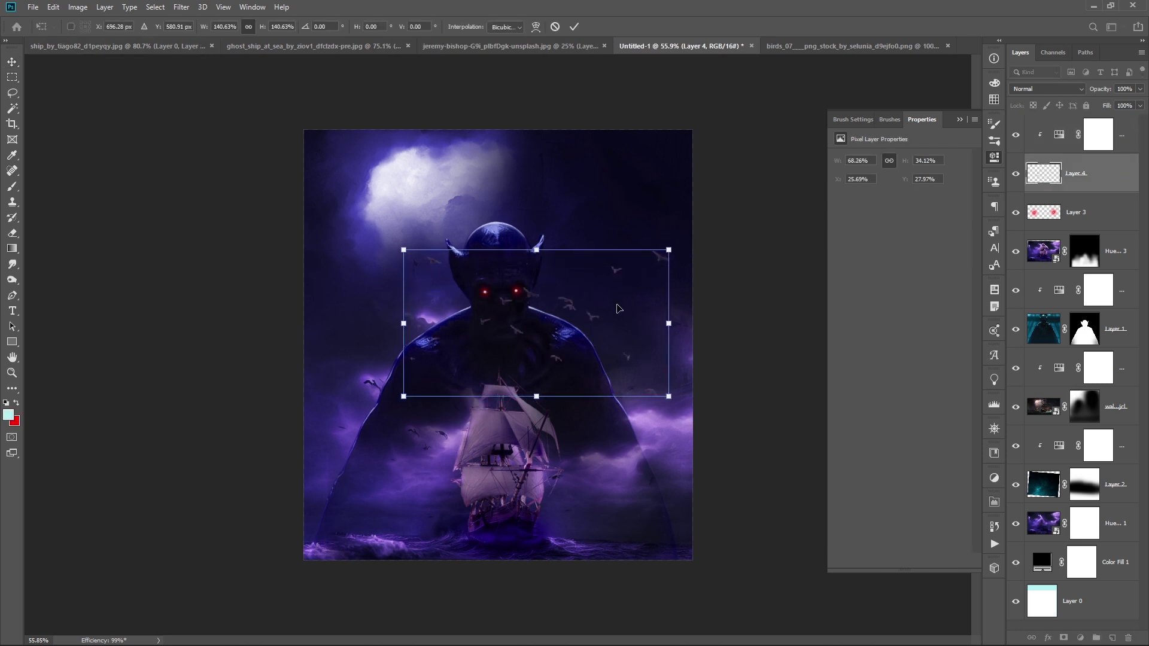
mouse_move(579, 320)
mouse_down()
mouse_move(567, 329)
mouse_move(551, 264)
mouse_up()
key(Return)
click(778, 224)
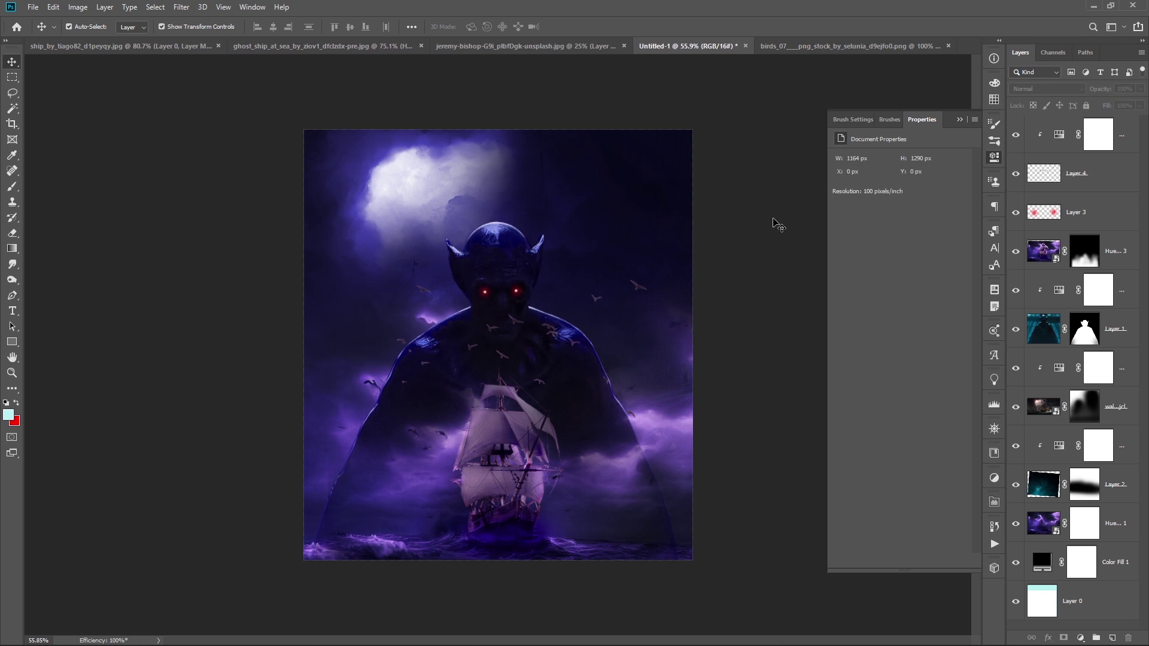
Reselect the birds layer and add a layer mask to it
scroll(652, 321, down, 2)
click(1055, 173)
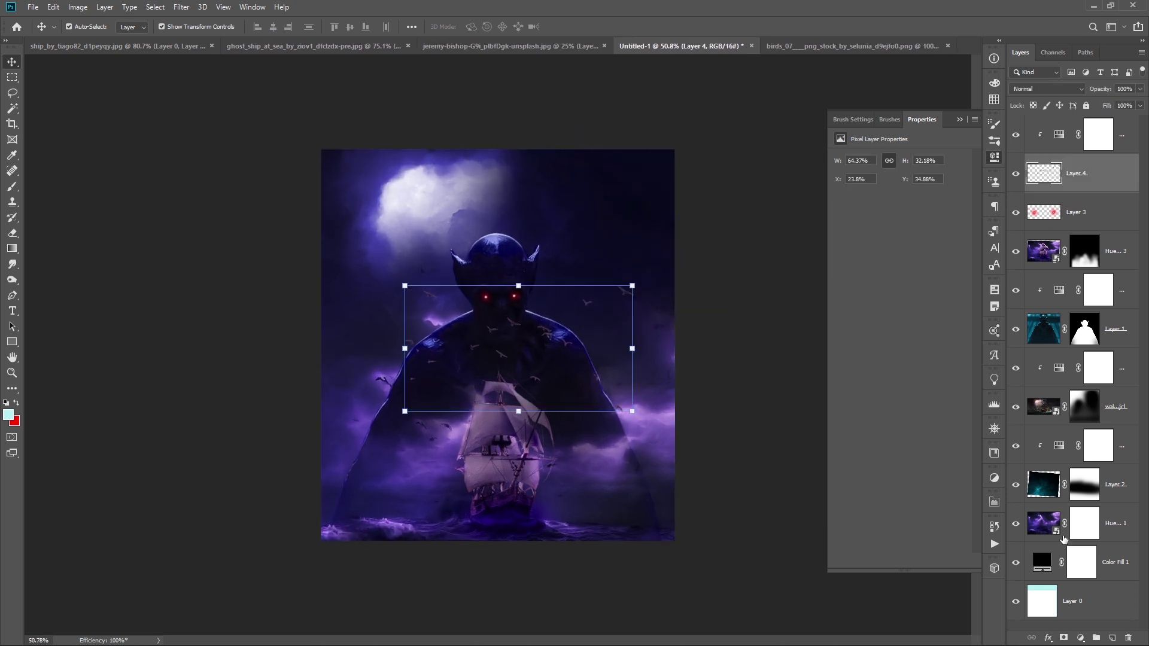
key(b)
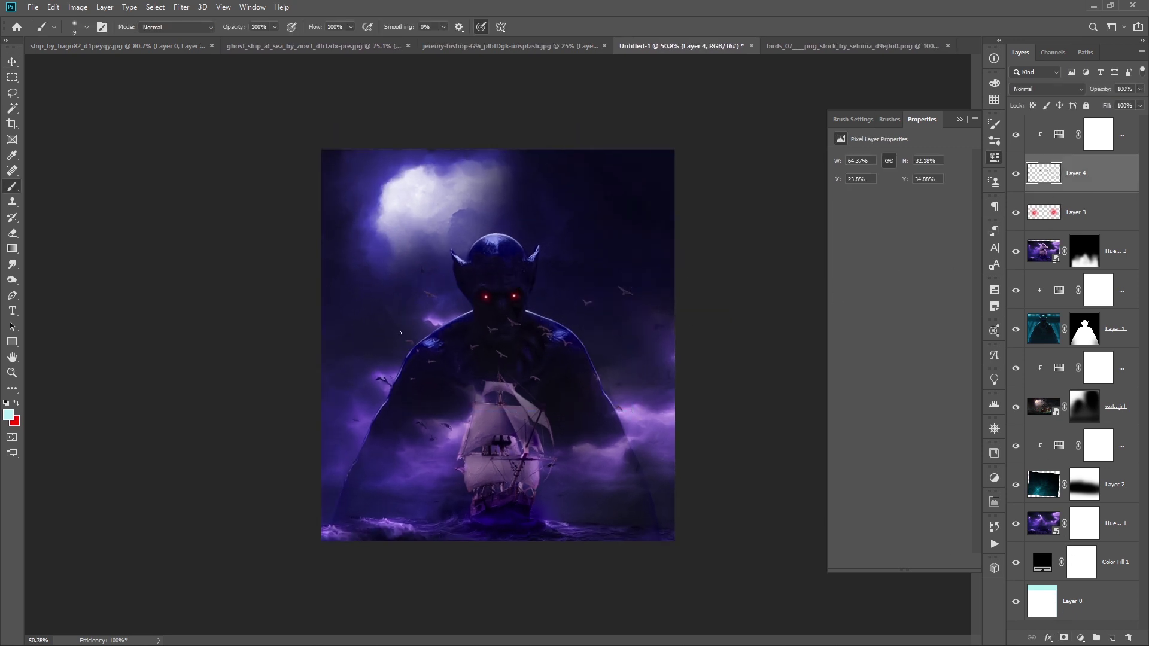
drag(515, 323, 508, 315)
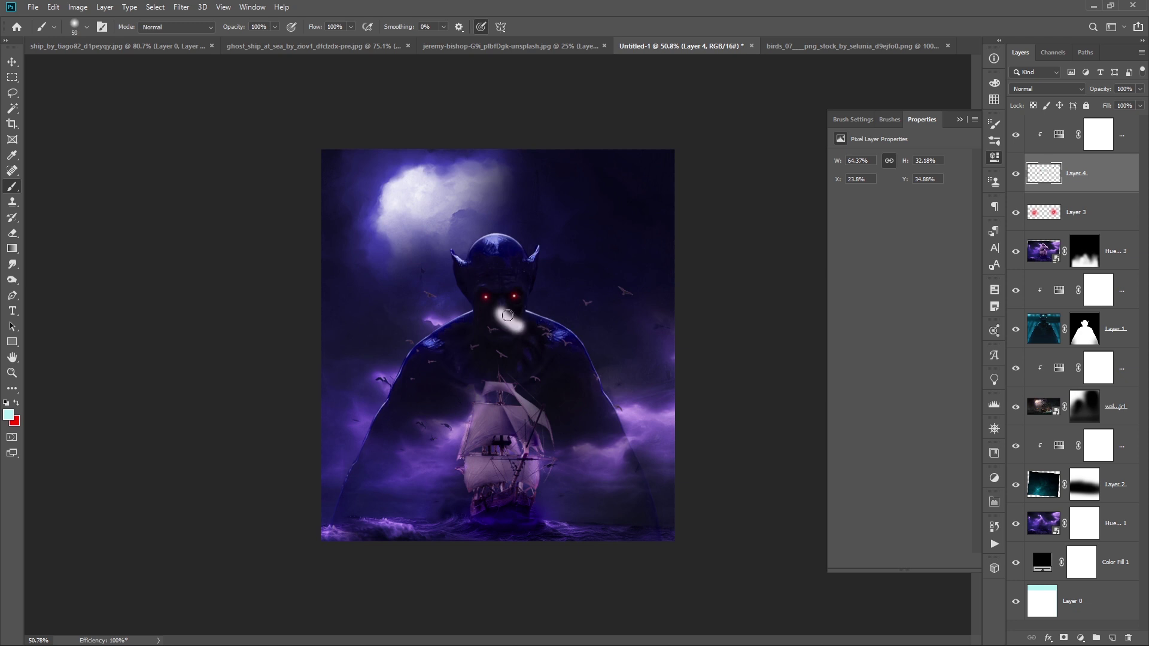
key(ctrl+z)
click(1063, 637)
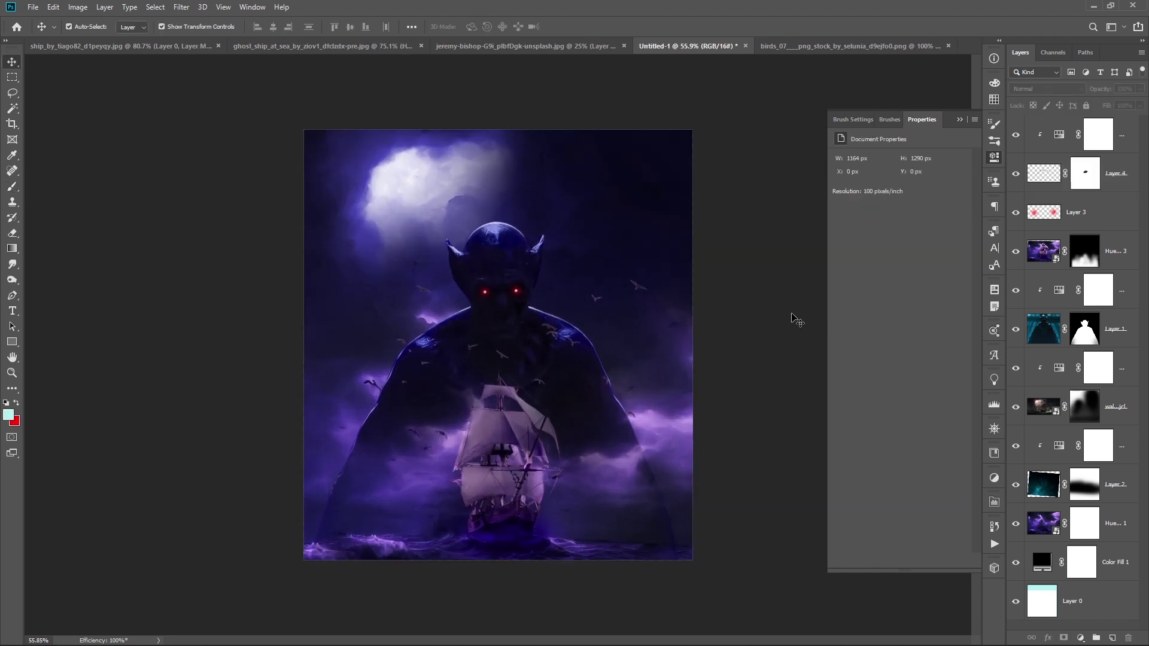
Paint white on the Hue/Saturation 3 mask with a 90 brush to brighten the ship's sail and purple glow
click(1071, 524)
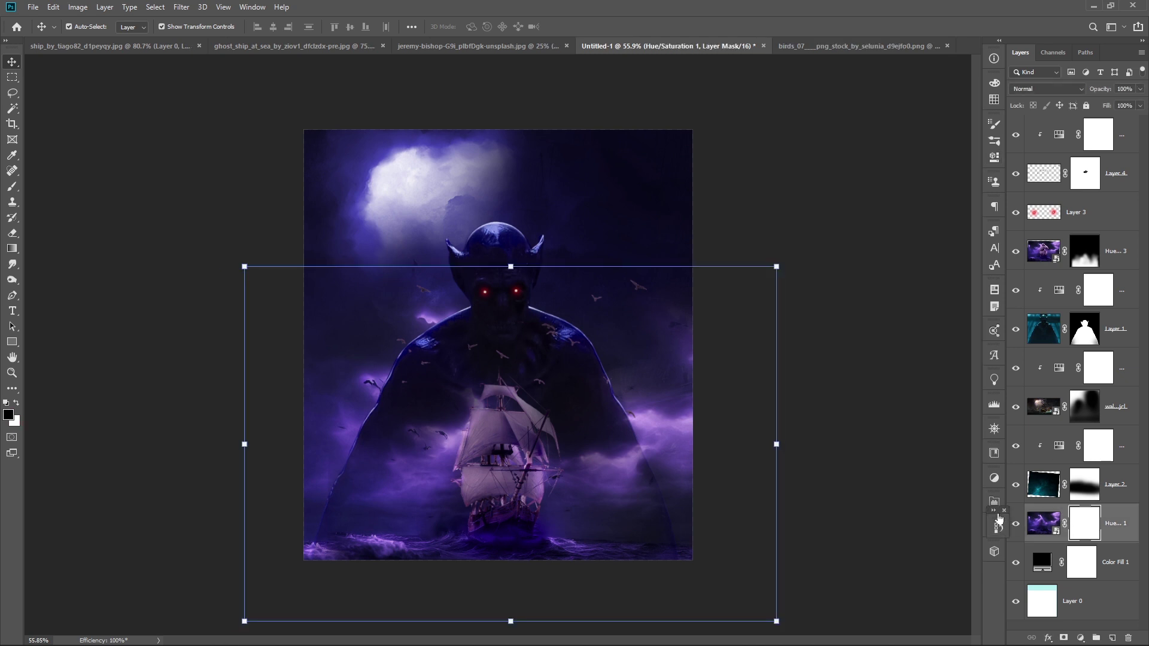
drag(996, 518, 1001, 573)
click(1075, 257)
key(b)
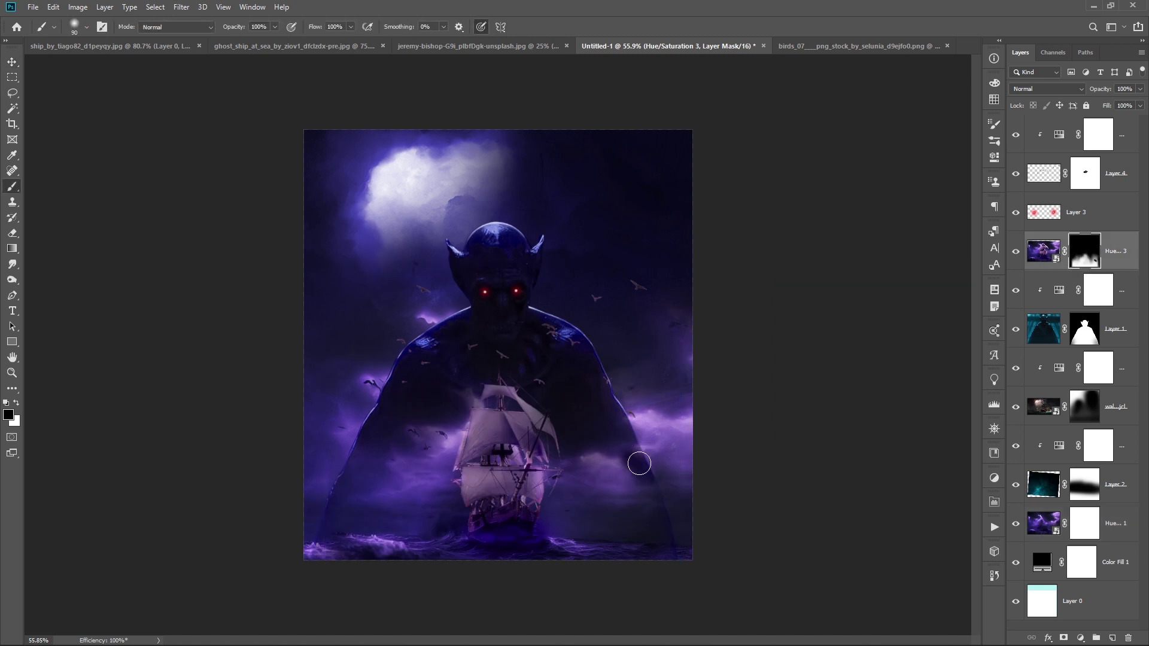
key(x)
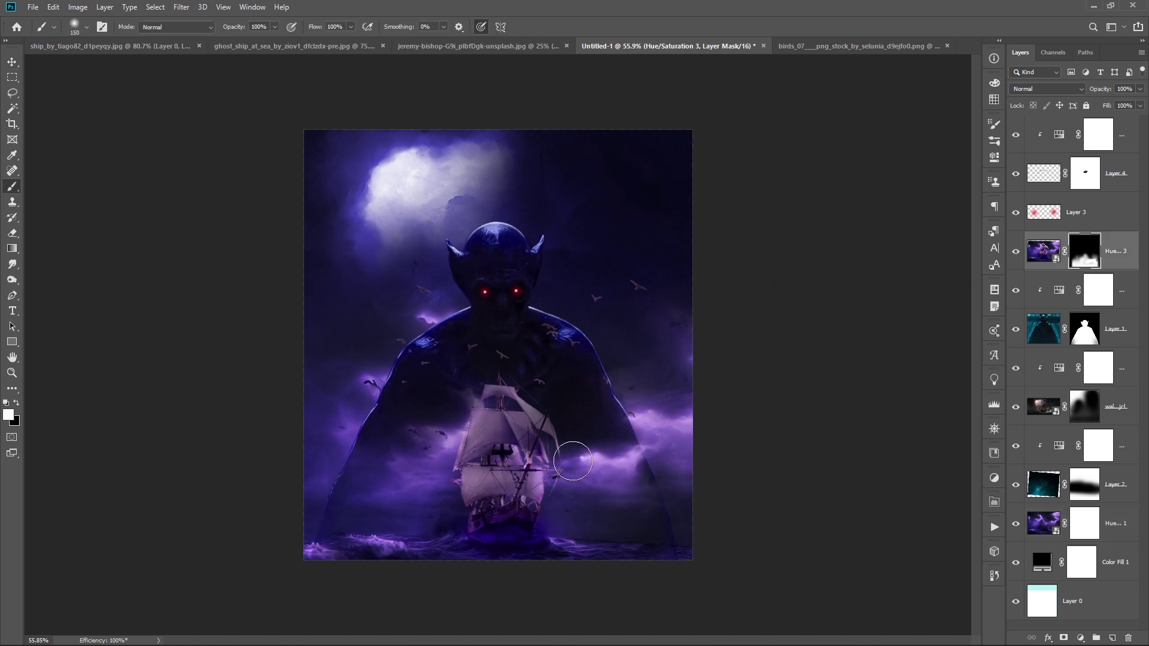
key(bracketleft)
key(bracketleft)
drag(487, 389, 468, 430)
drag(437, 503, 413, 461)
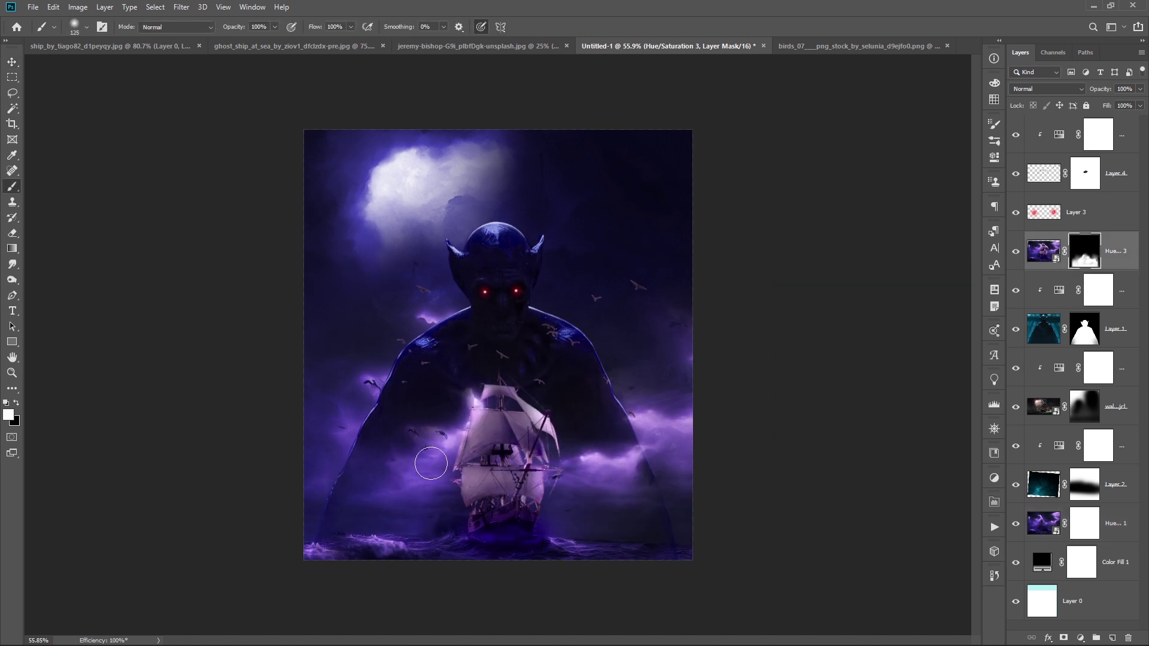
With a 175 brush, tone down the clouds near the cloak's right edge, masking lower-right clouds in black
key(bracketright)
key(bracketright)
mouse_move(621, 458)
mouse_down()
mouse_move(664, 505)
mouse_move(680, 454)
mouse_move(664, 485)
mouse_move(665, 545)
mouse_up()
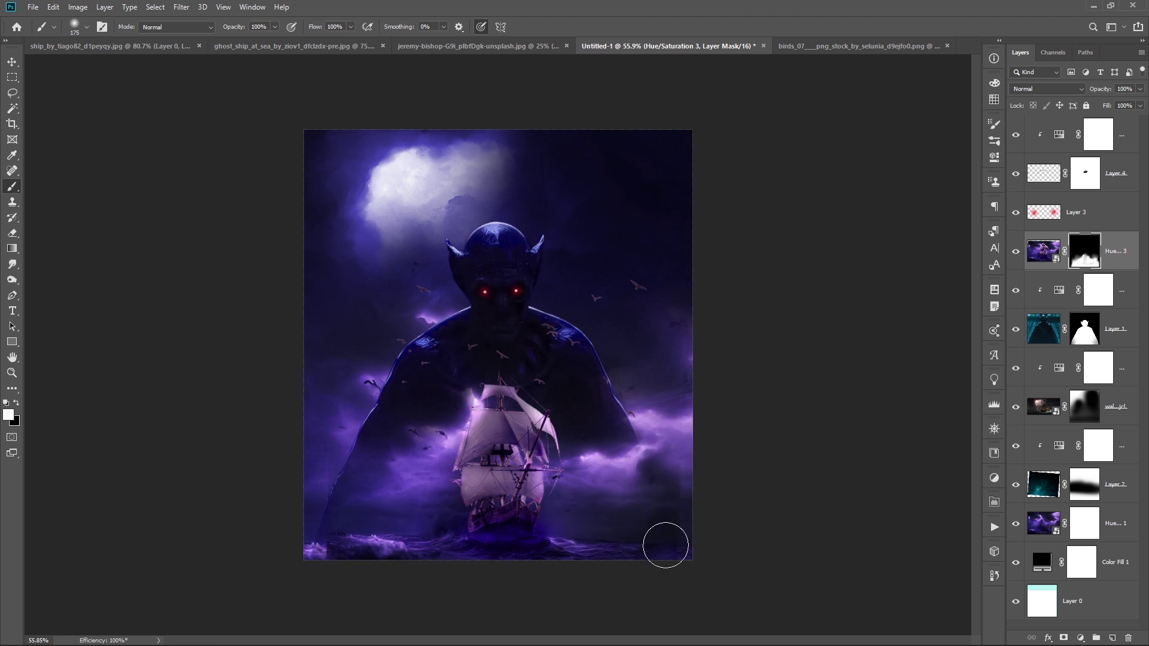
key(x)
mouse_move(671, 487)
mouse_down()
mouse_move(690, 523)
mouse_move(666, 559)
mouse_move(677, 526)
mouse_up()
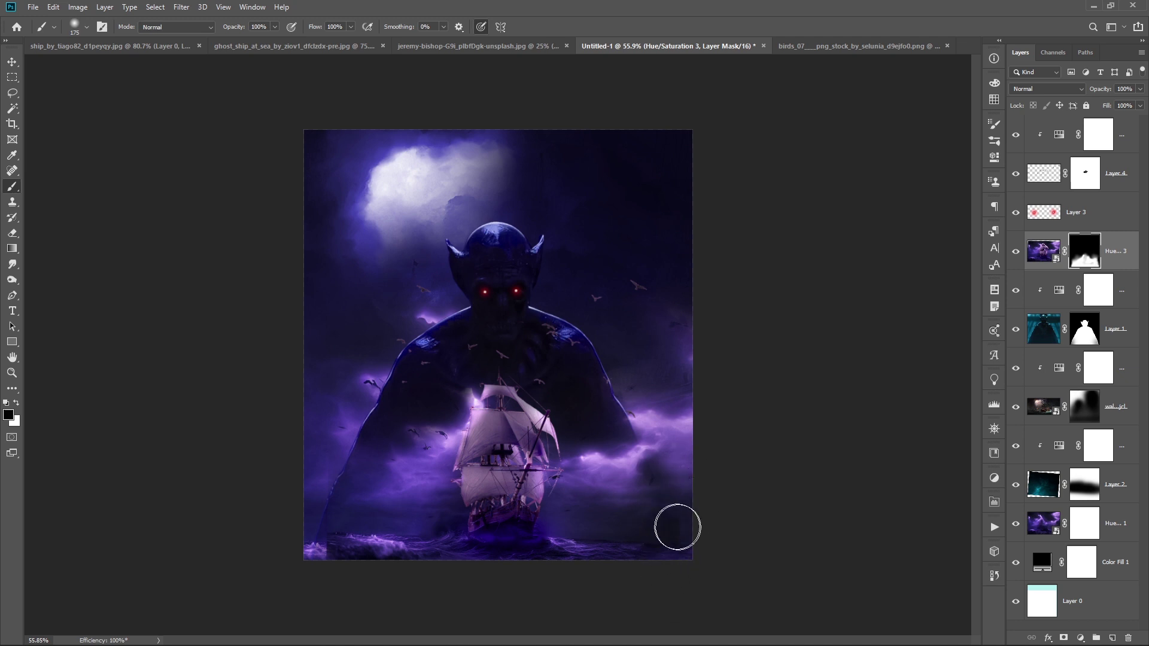
Paint on the Layer 1 mask to reveal brighter waves at the bottom-left edge
click(1082, 343)
drag(323, 533, 304, 557)
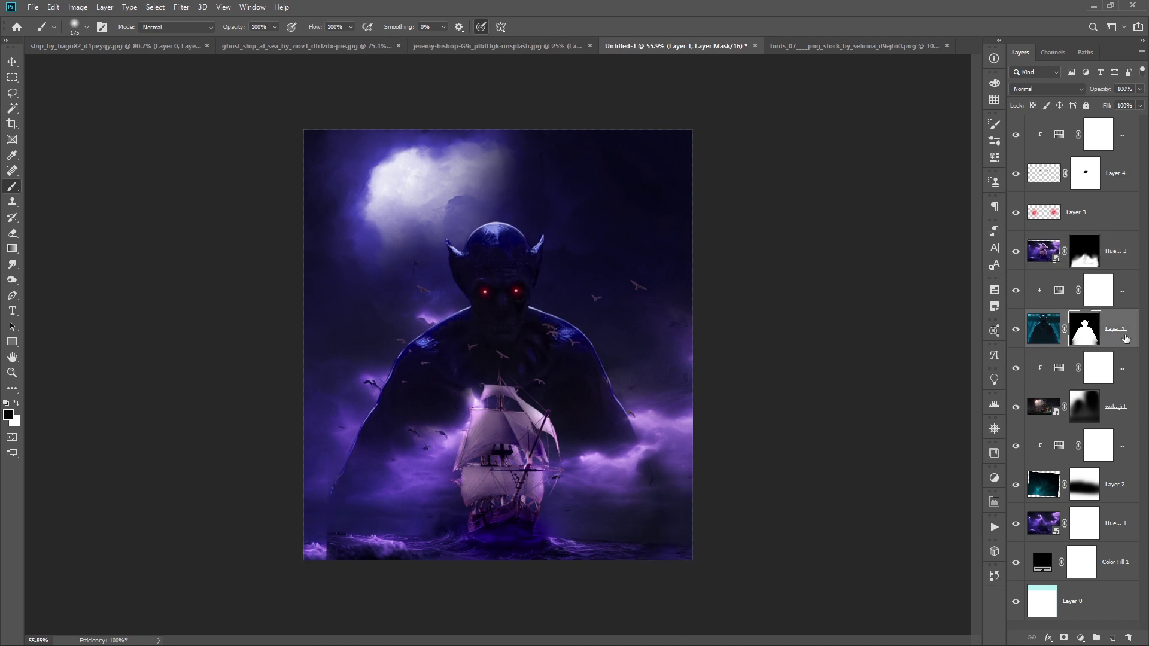
click(1085, 265)
key(v)
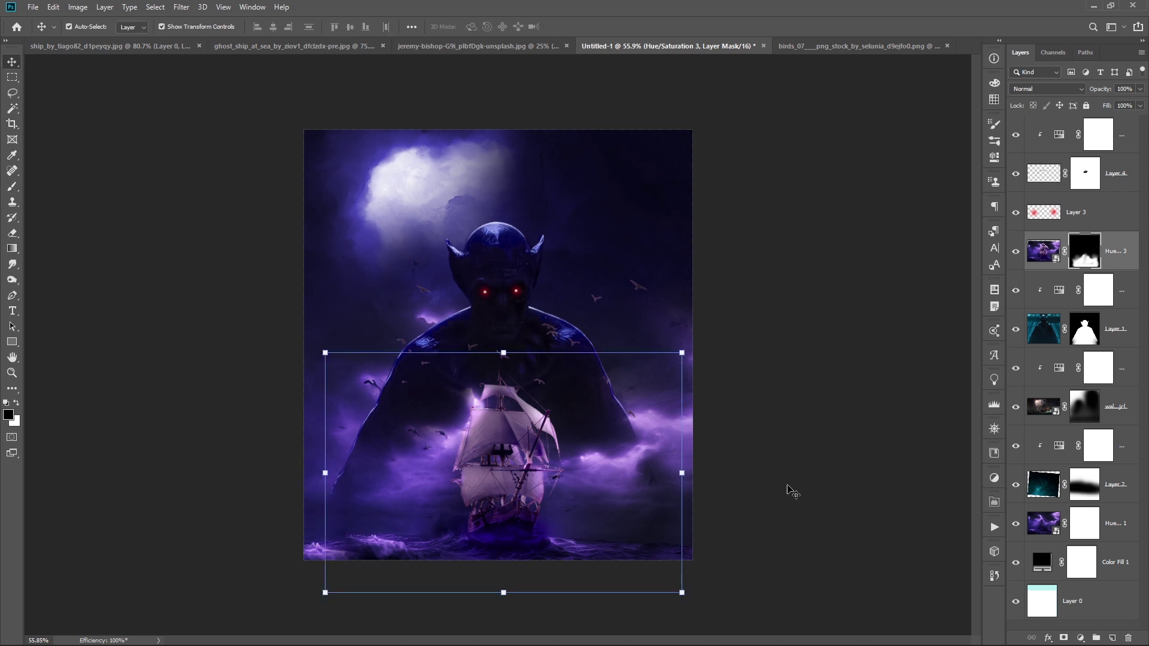
click(788, 487)
Reselect Layer 1, set the brush to 500, and return to the Move tool with layers deselected
click(1099, 343)
key(b)
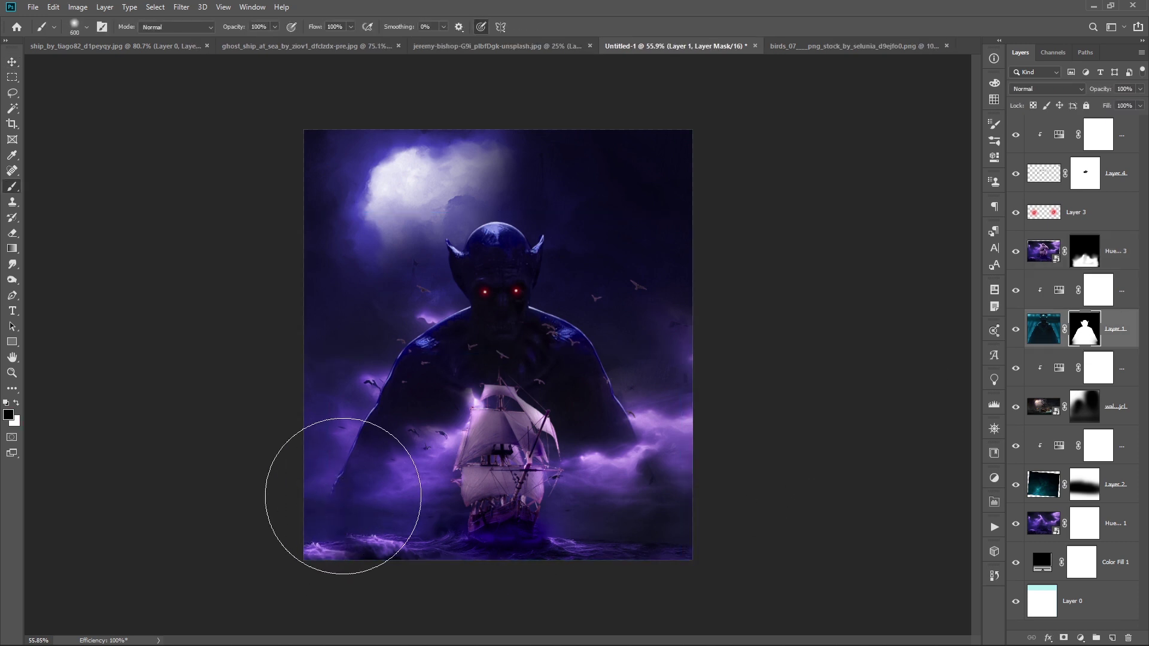
key(ctrl+minus)
key(v)
click(787, 521)
scroll(826, 546, up, 2)
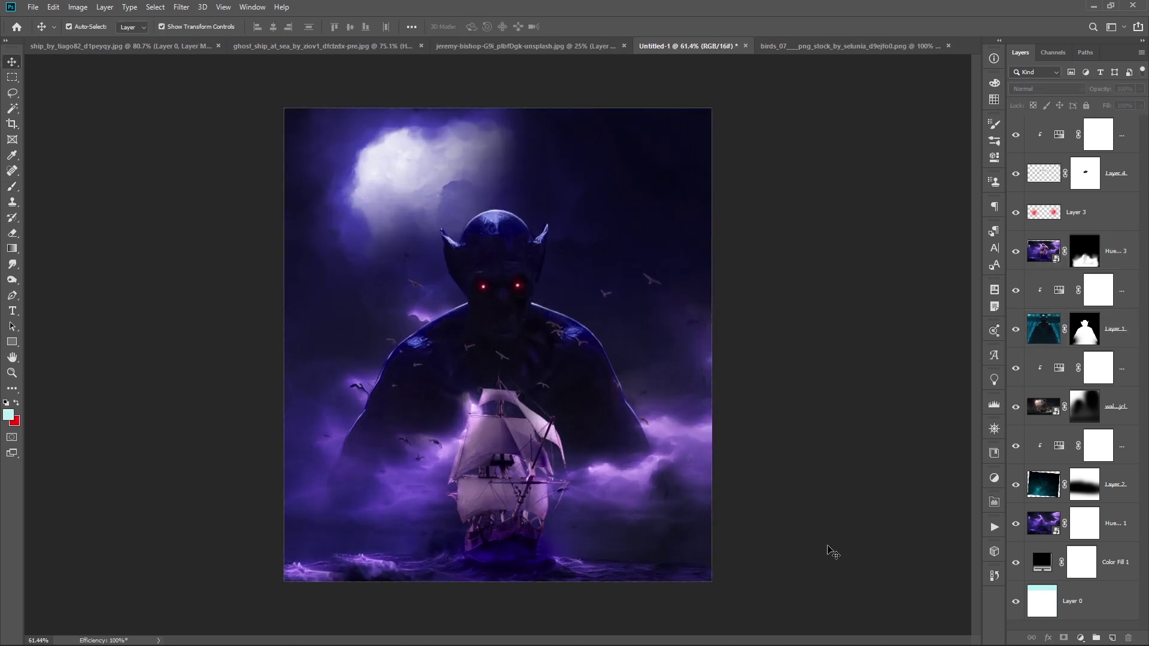
scroll(780, 525, down, 1)
scroll(784, 527, up, 2)
Crop the poster wider and taller by extending its top, bottom, left and right edges, then apply it
key(c)
drag(497, 128, 493, 113)
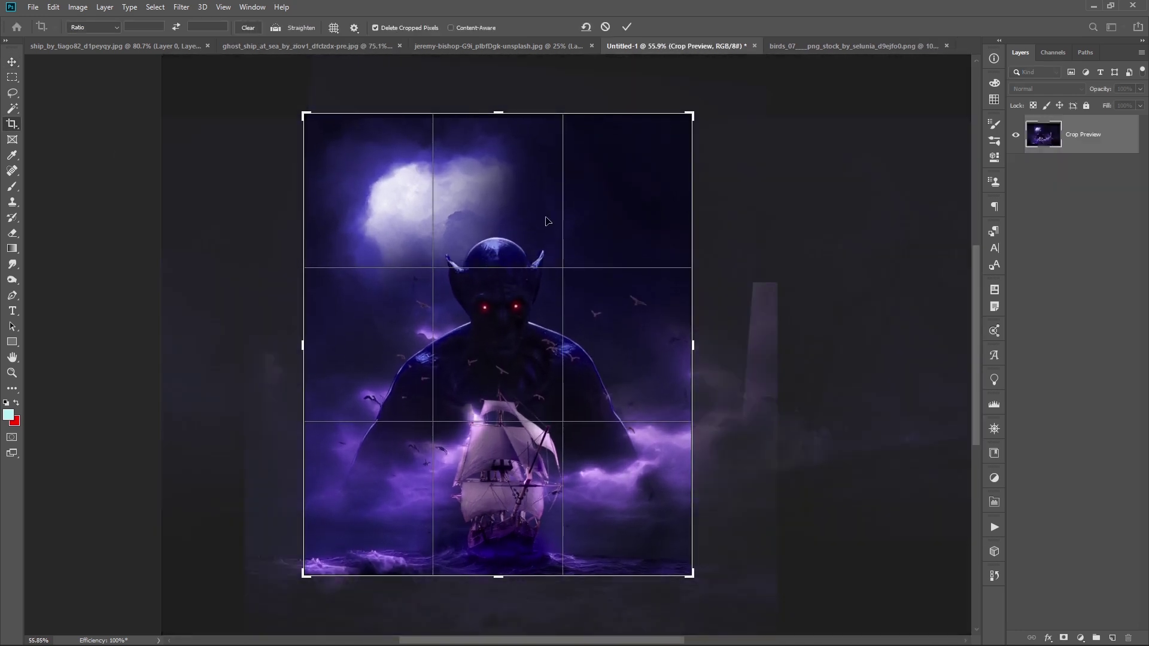
drag(502, 576, 502, 601)
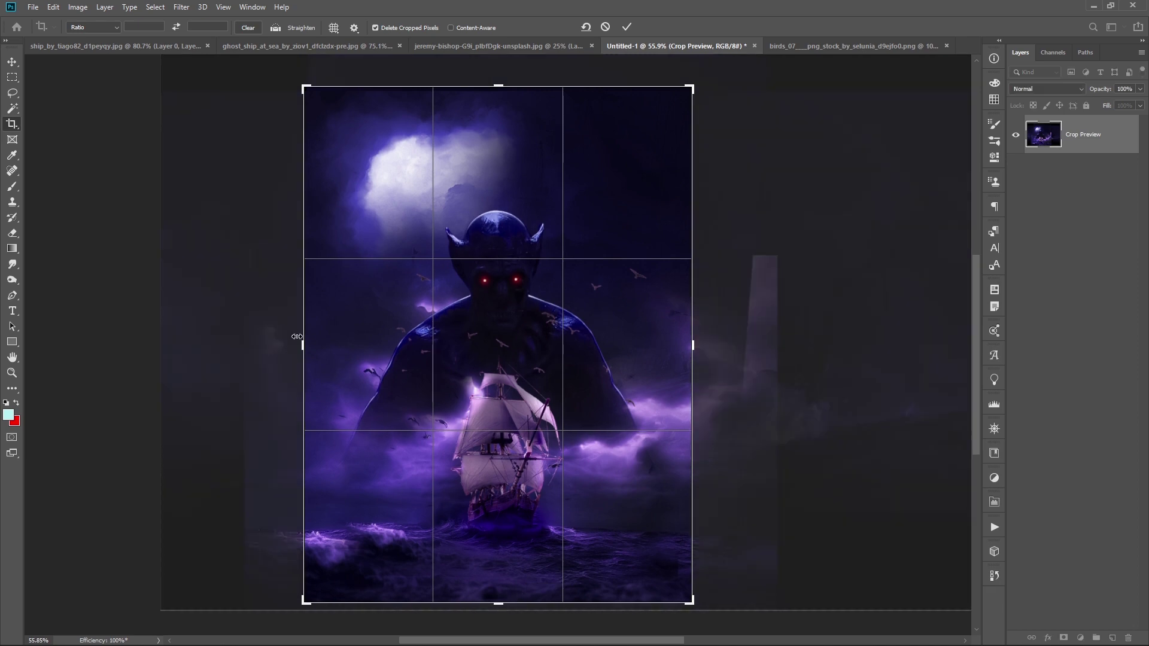
drag(304, 344, 271, 338)
drag(712, 345, 743, 344)
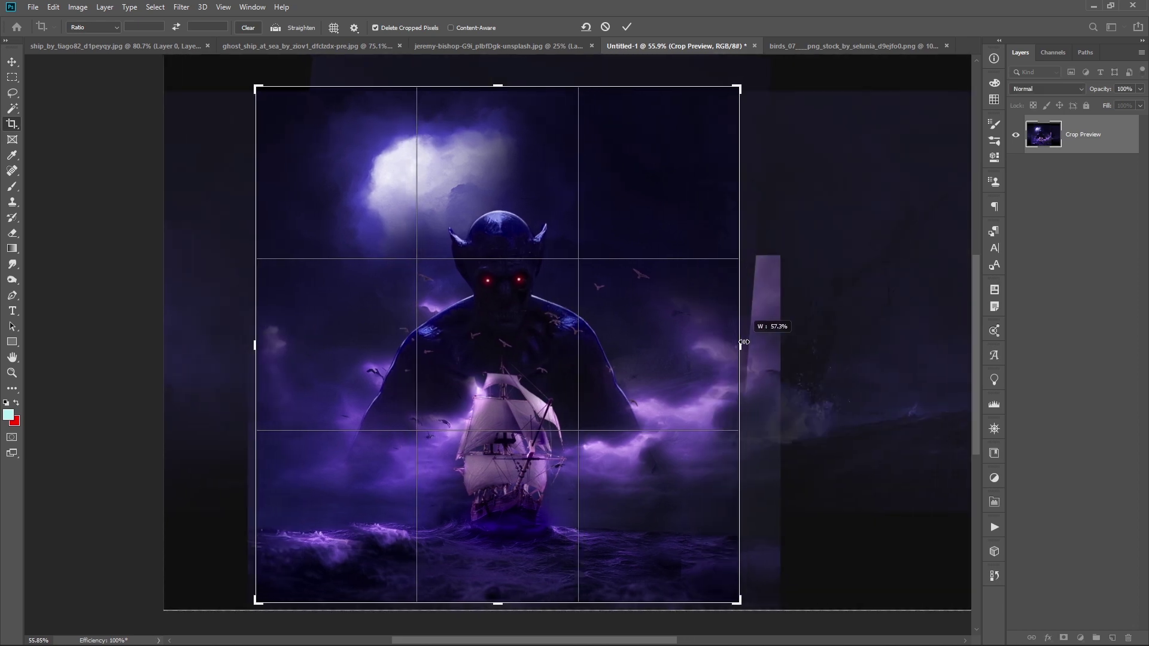
key(Return)
key(v)
key(ctrl+minus)
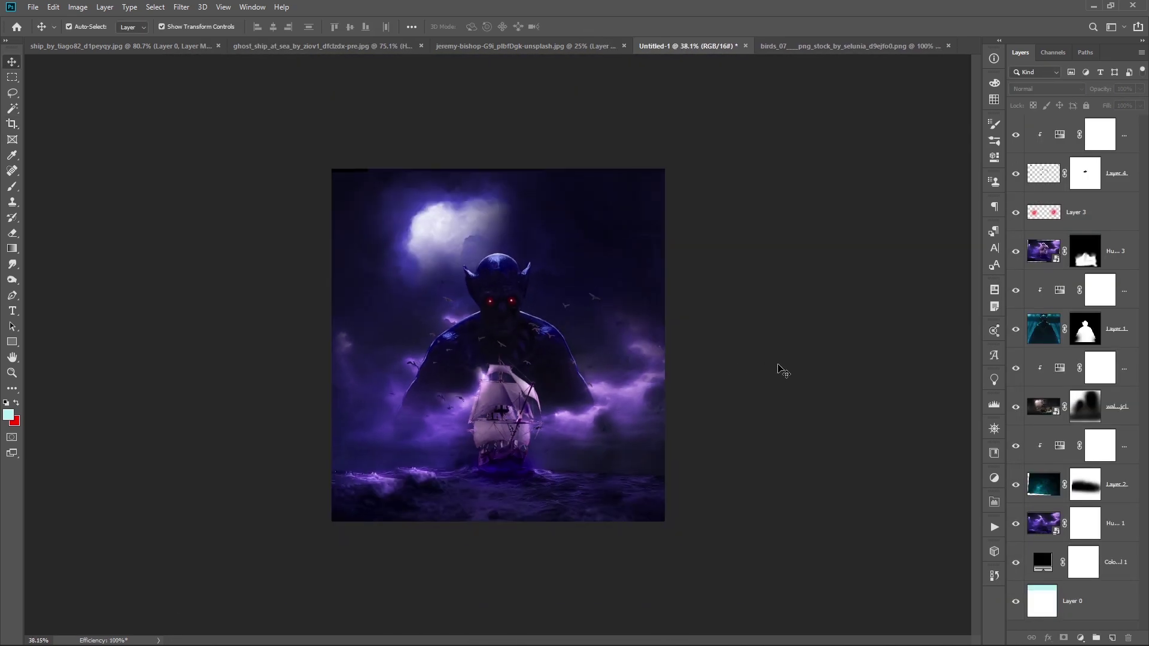
key(ctrl+plus)
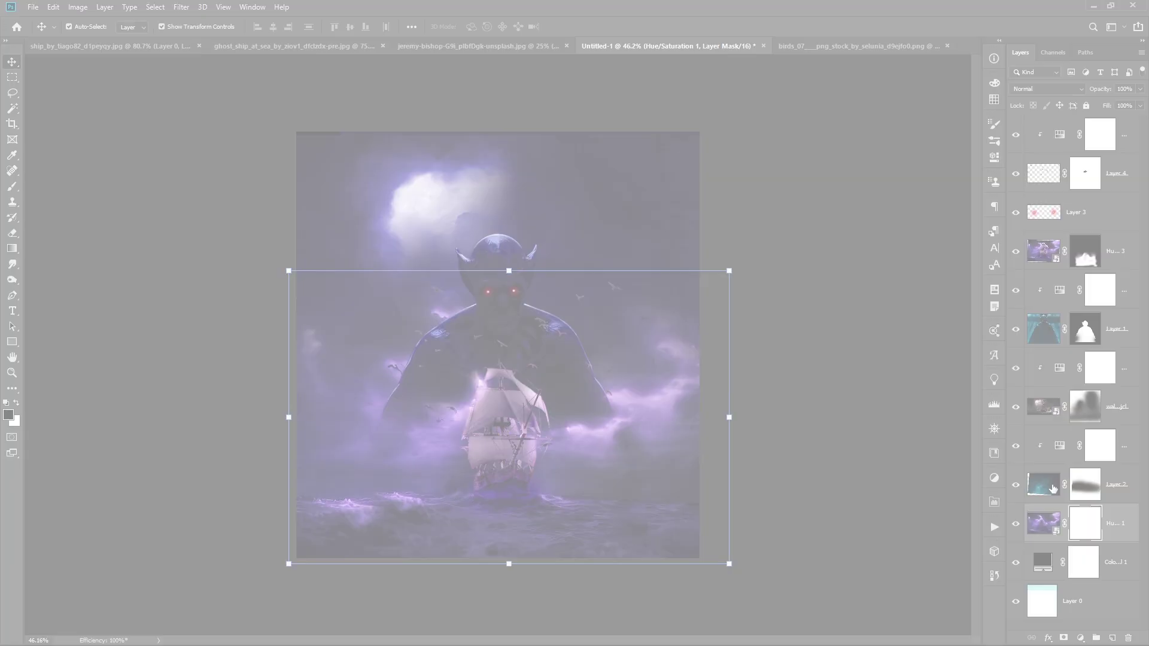